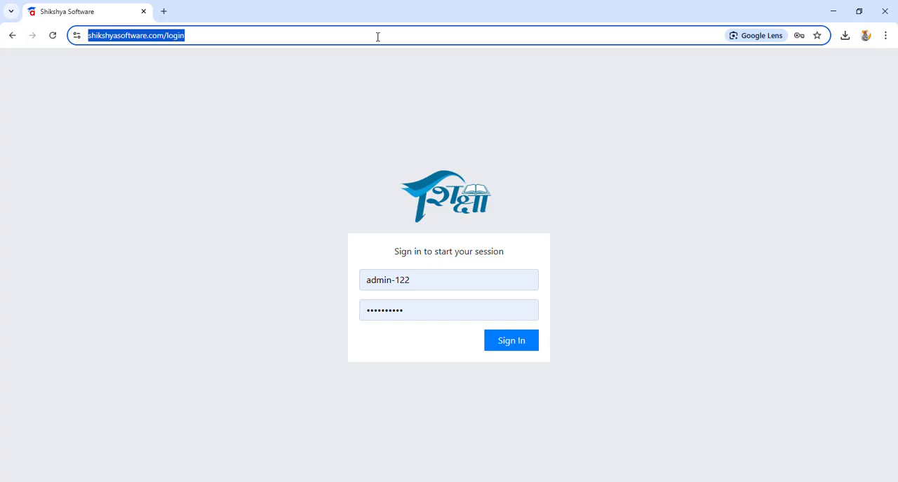
Step: Load shikshyasoftware.com and sign in with the saved admin credentials
click(327, 86)
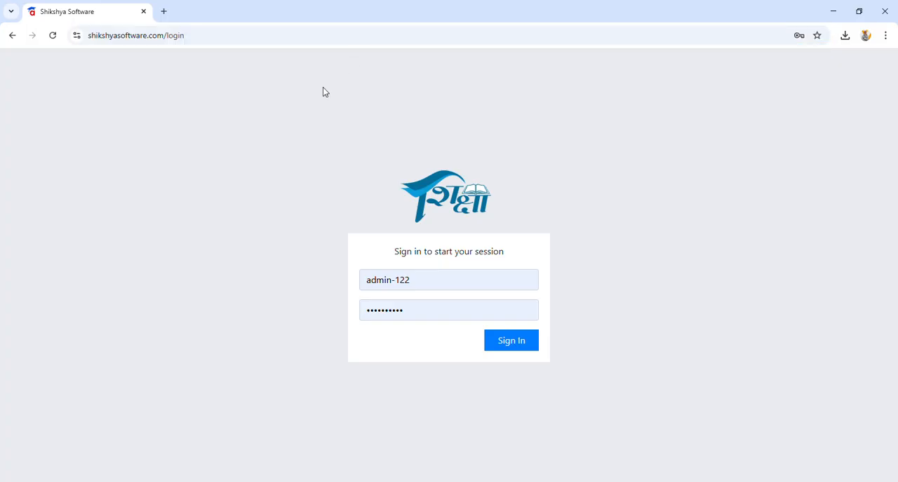
click(257, 41)
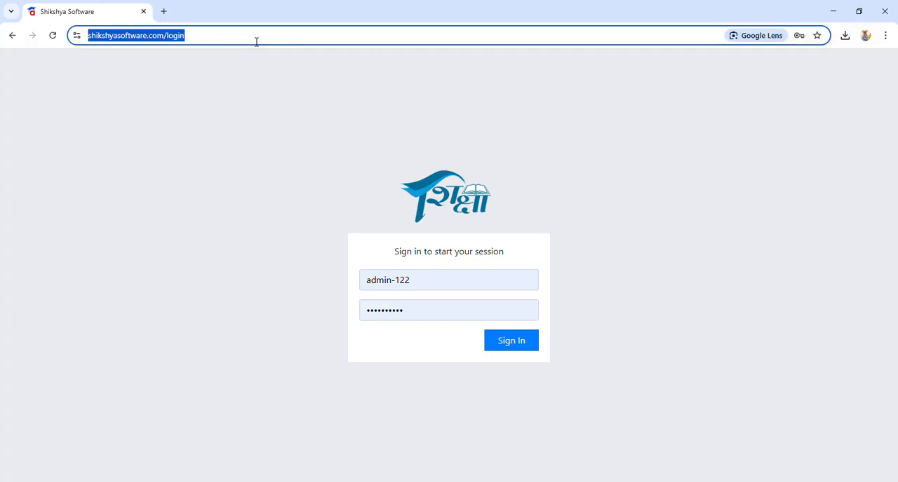
text(sh)
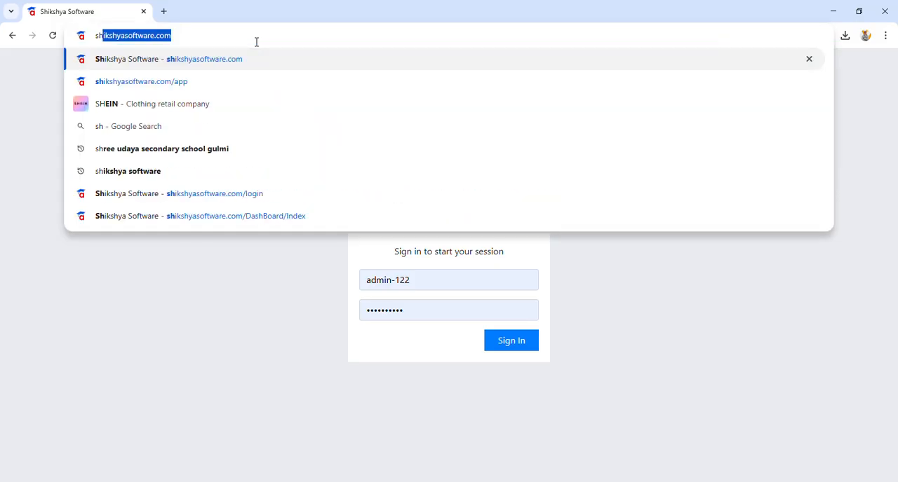
key(Return)
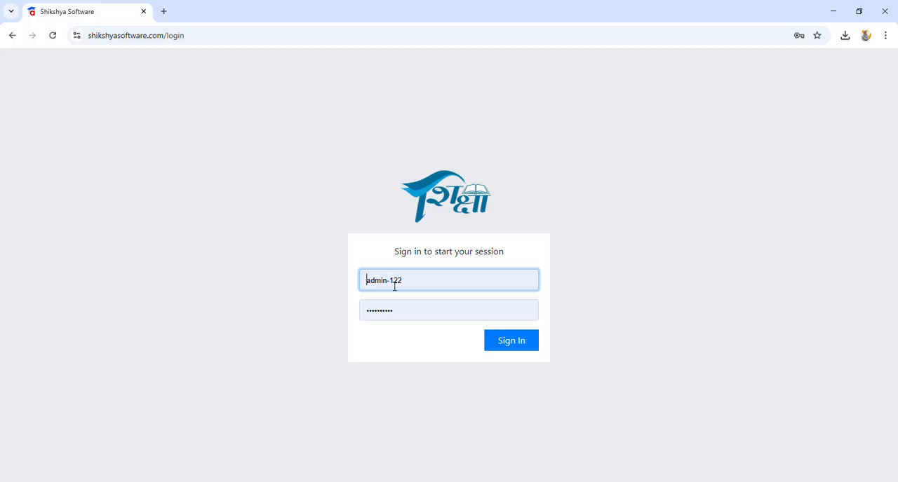
click(526, 344)
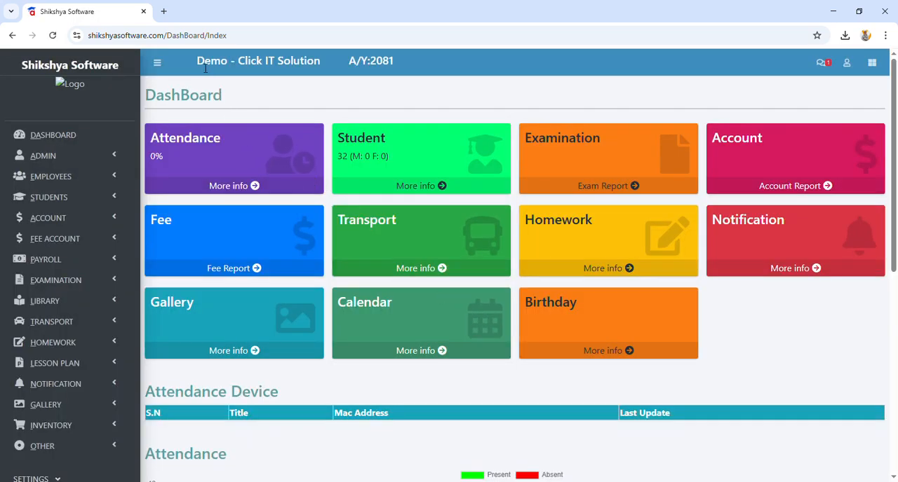
Step: Open the School Details form in the Administration settings and save it as filled in
drag(203, 64, 419, 61)
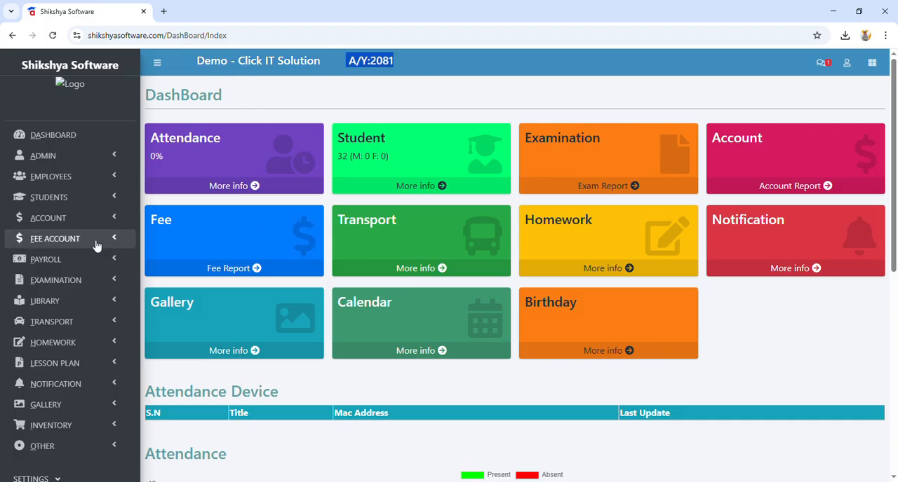
scroll(96, 245, down, 3)
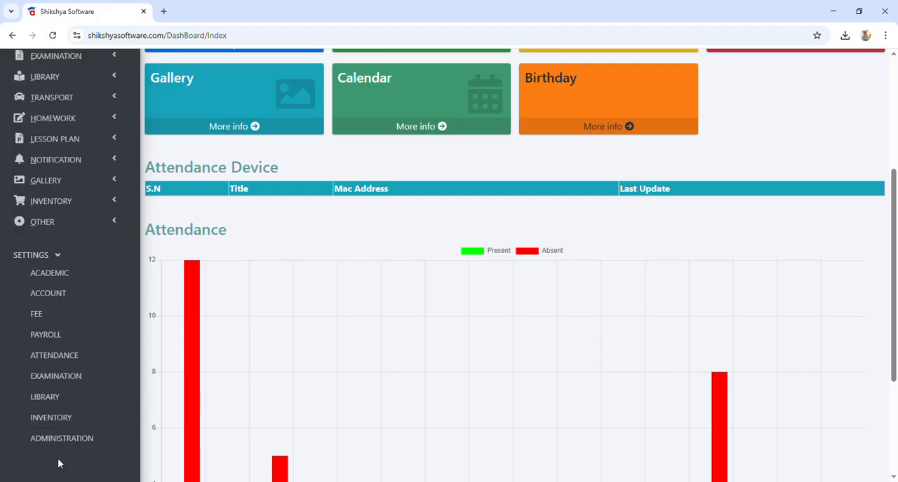
click(64, 438)
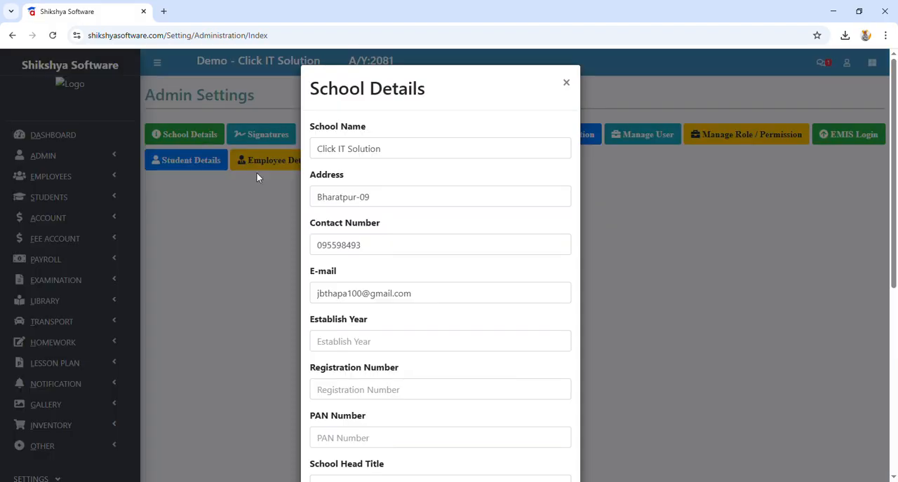
click(198, 141)
scroll(410, 203, down, 5)
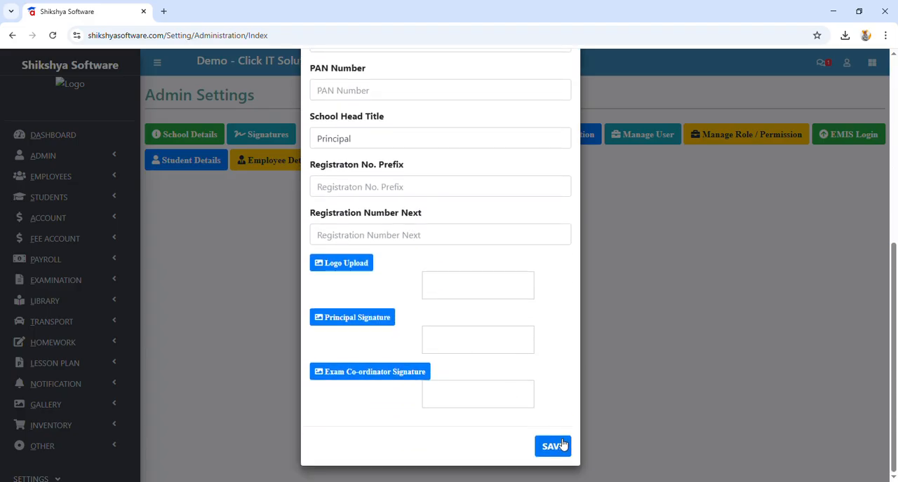
click(554, 447)
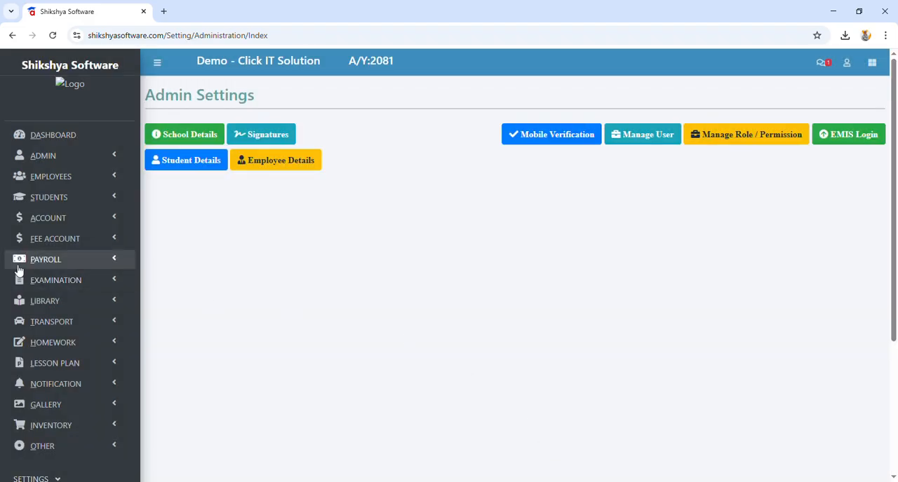
Step: Reopen School Details from the Administration settings, review its fields down to the signature uploads, and close the form
scroll(22, 274, down, 3)
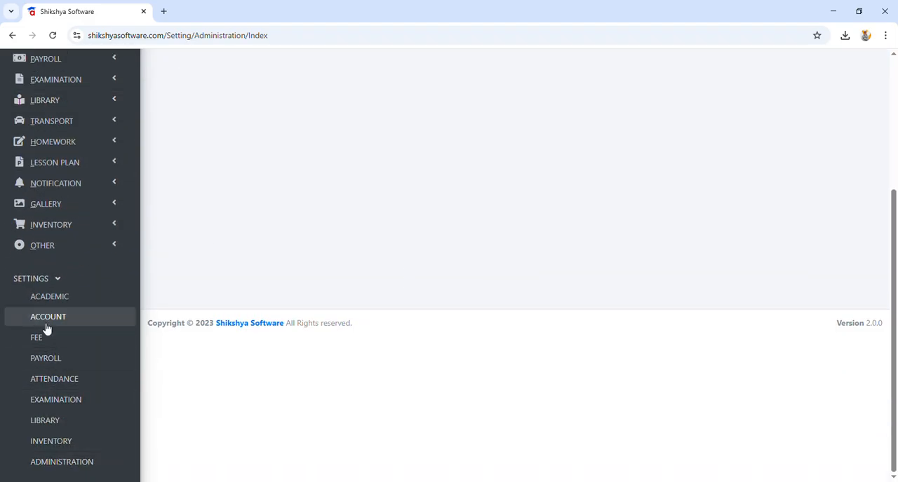
click(78, 463)
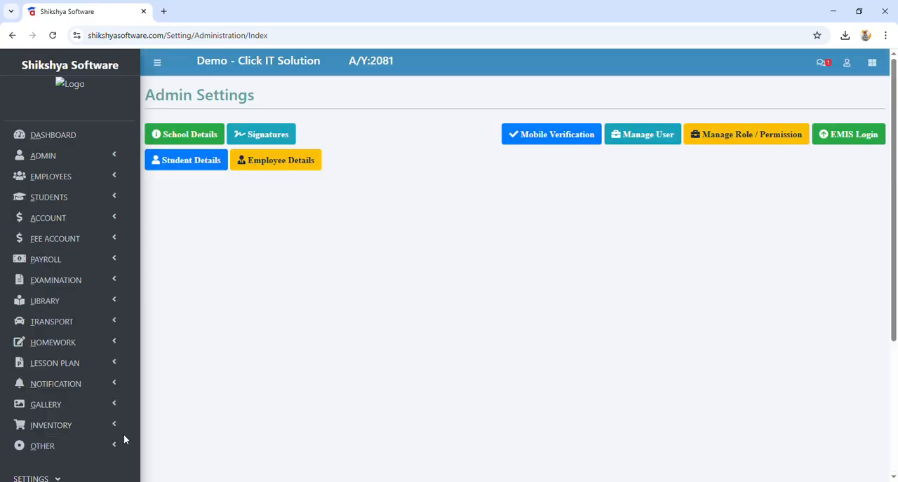
click(194, 134)
scroll(407, 254, down, 5)
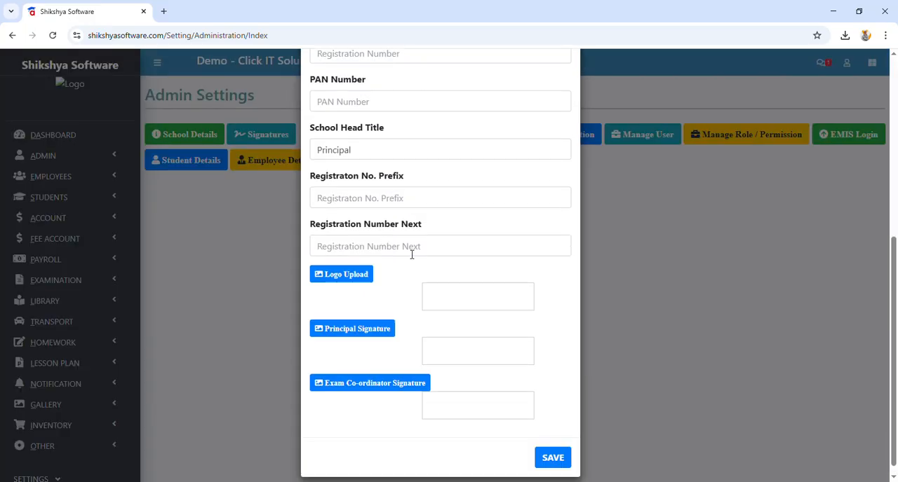
scroll(525, 430, up, 5)
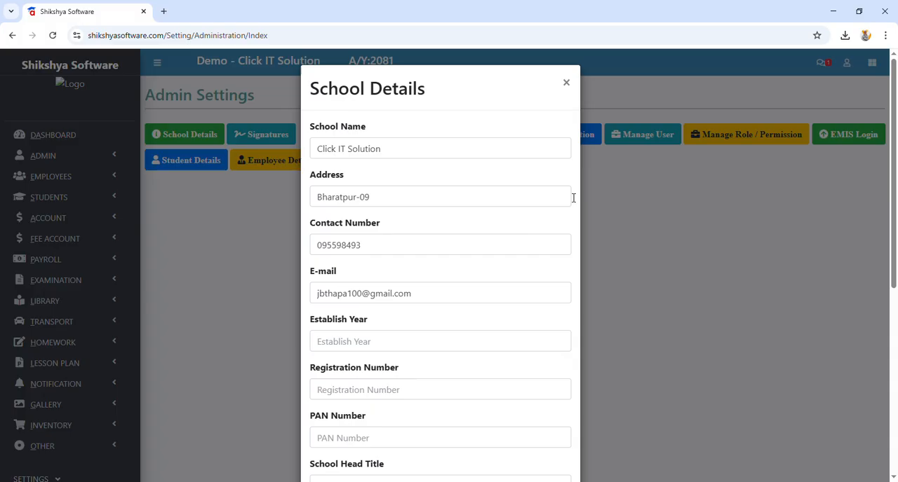
click(566, 85)
Step: Open the form for adding a subject in the Academic settings
scroll(59, 370, down, 1)
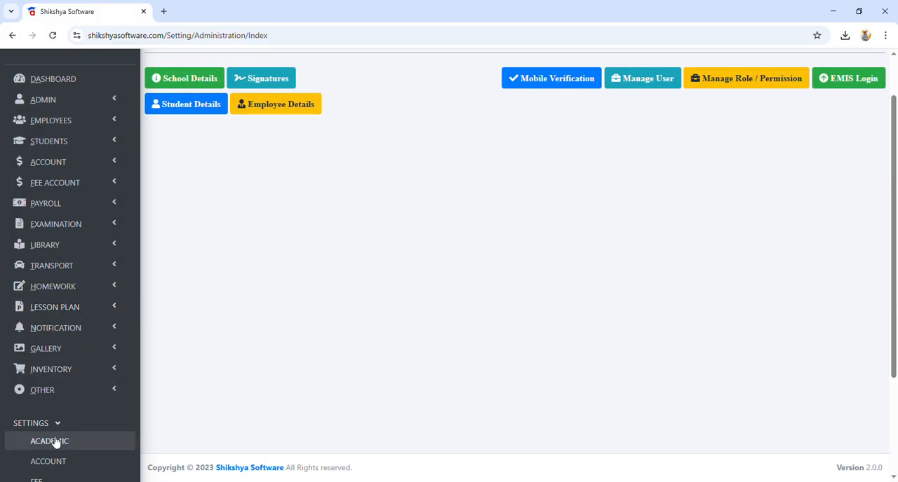
scroll(30, 294, down, 3)
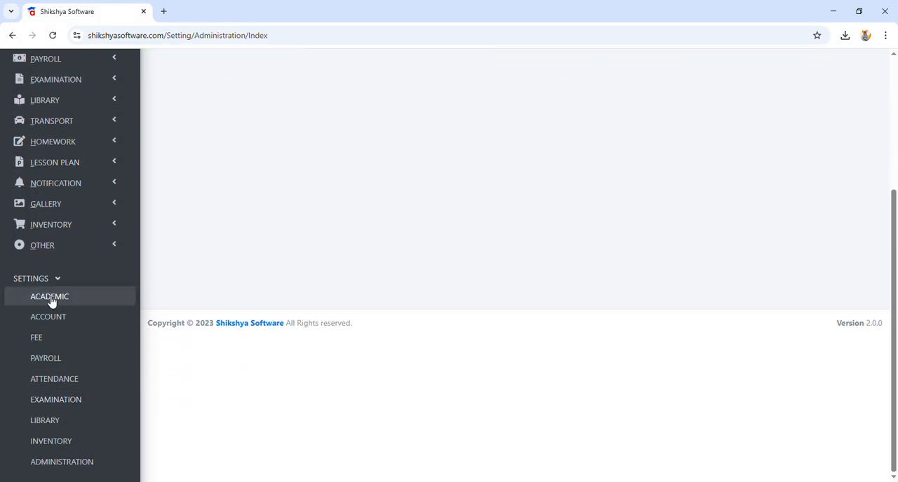
click(50, 299)
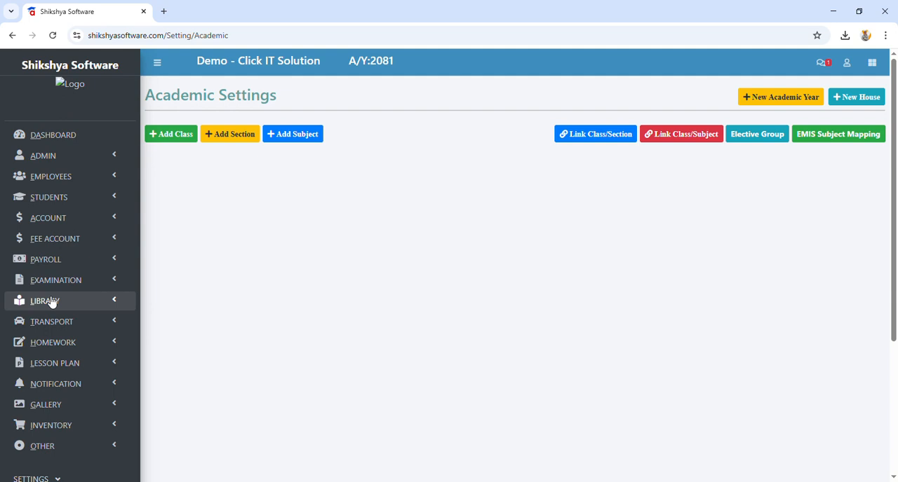
click(293, 138)
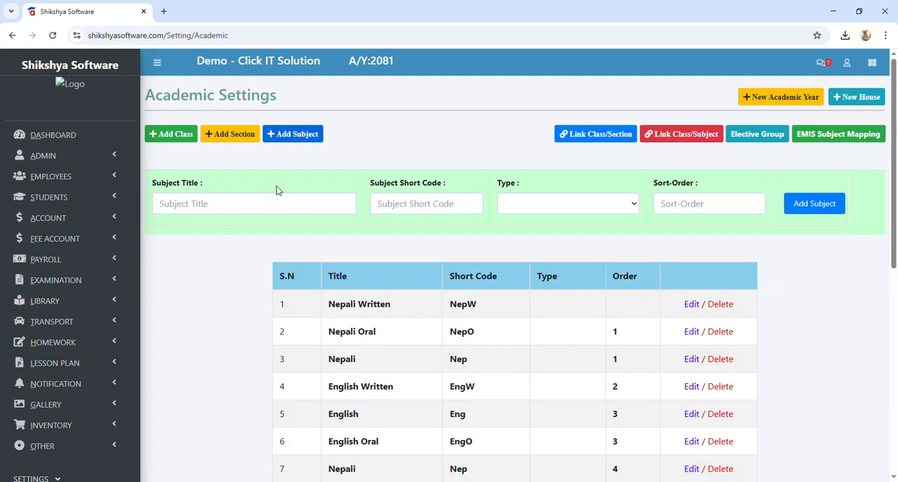
Step: Add the subject Nepali with short code Nep, no type and sort order 2
click(269, 205)
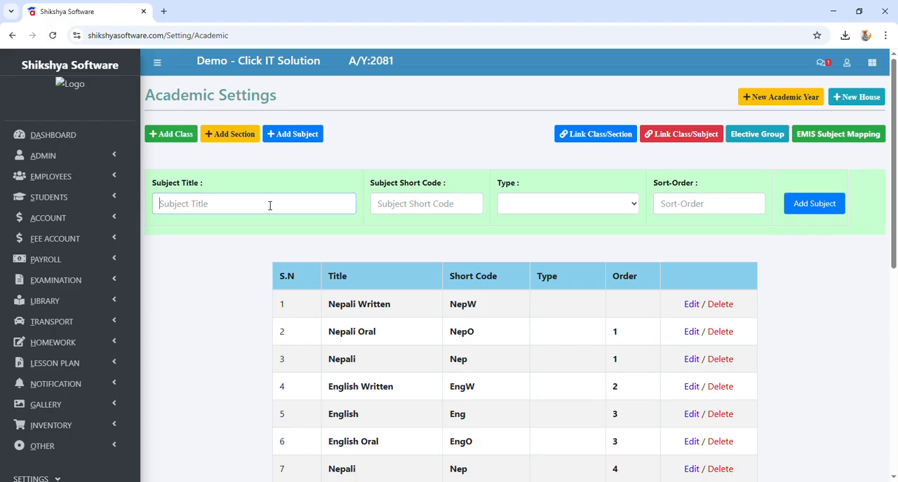
text(Nepali)
click(423, 202)
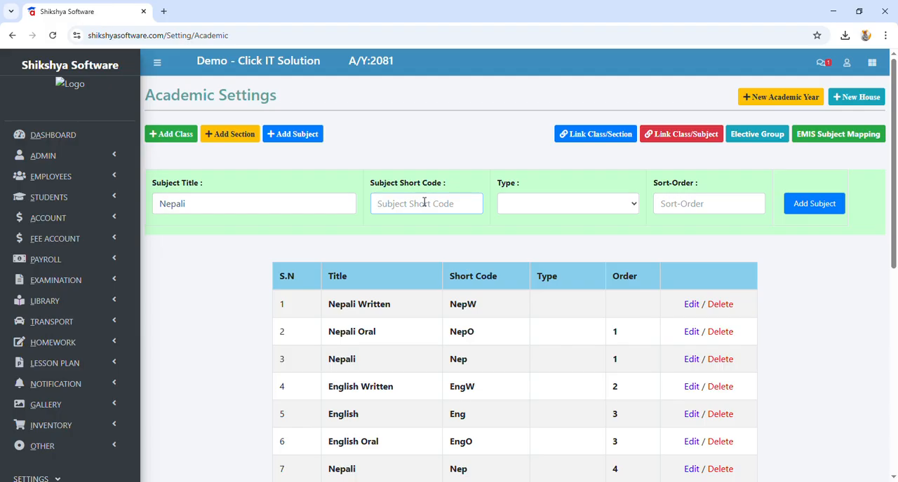
text(Nep)
click(597, 204)
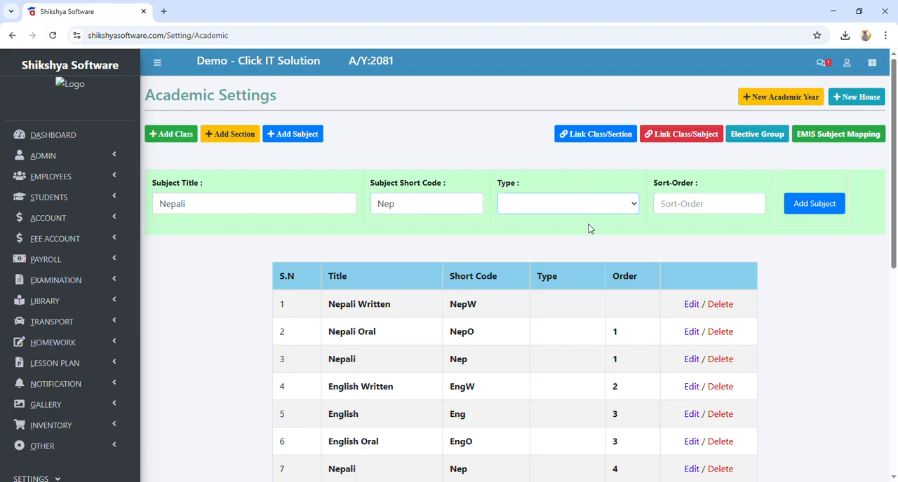
click(685, 209)
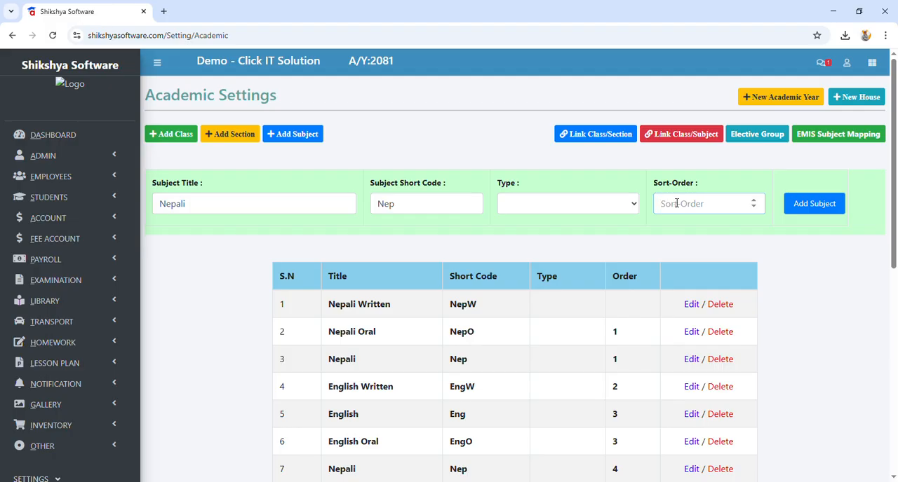
text(2)
click(817, 212)
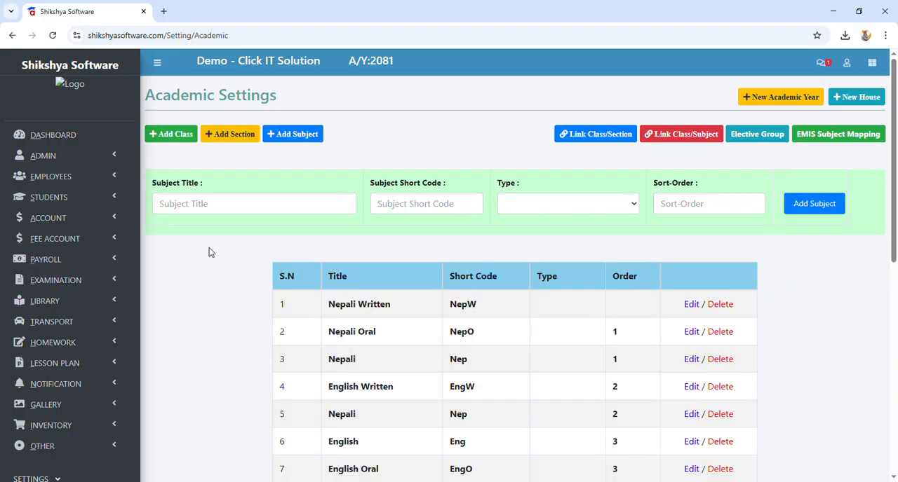
click(212, 212)
text(En)
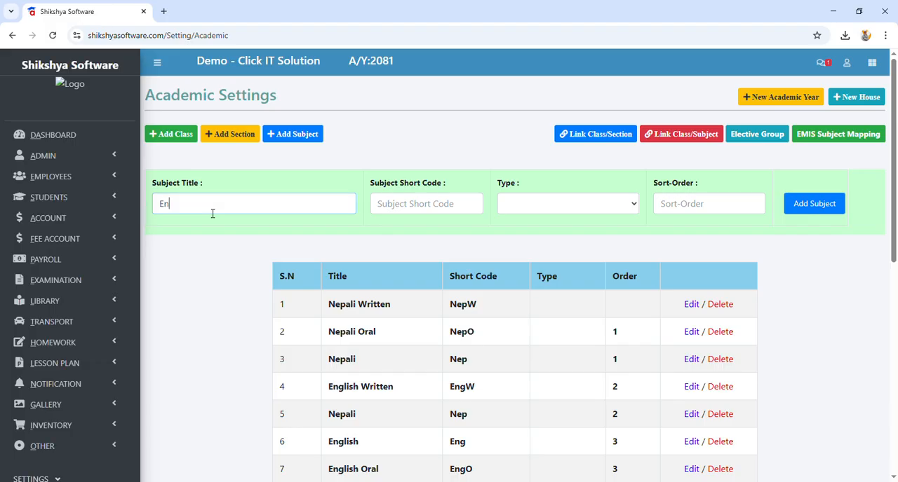
text(glsih)
key(ctrl+a)
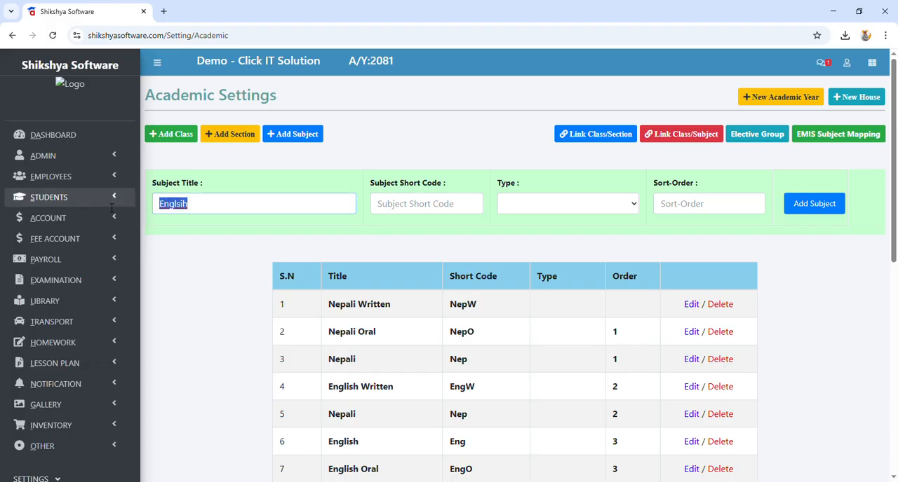
text(engl)
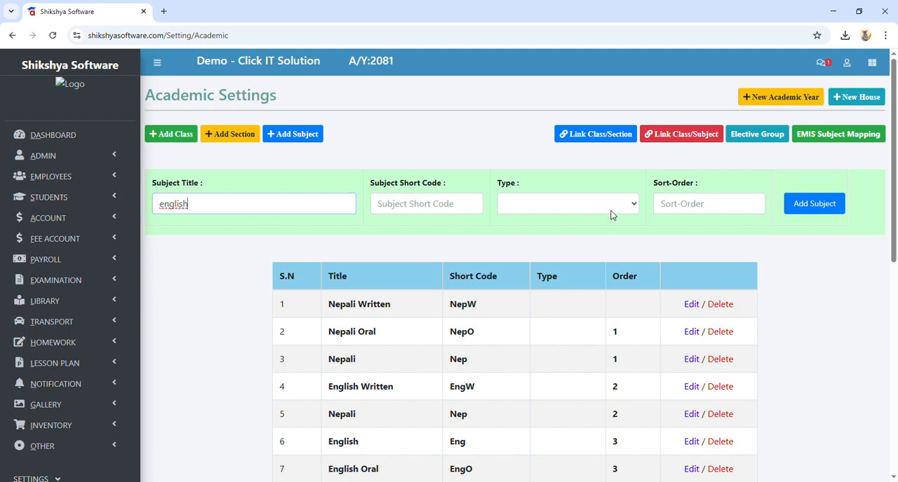
key(ctrl+a)
key(BackSpace)
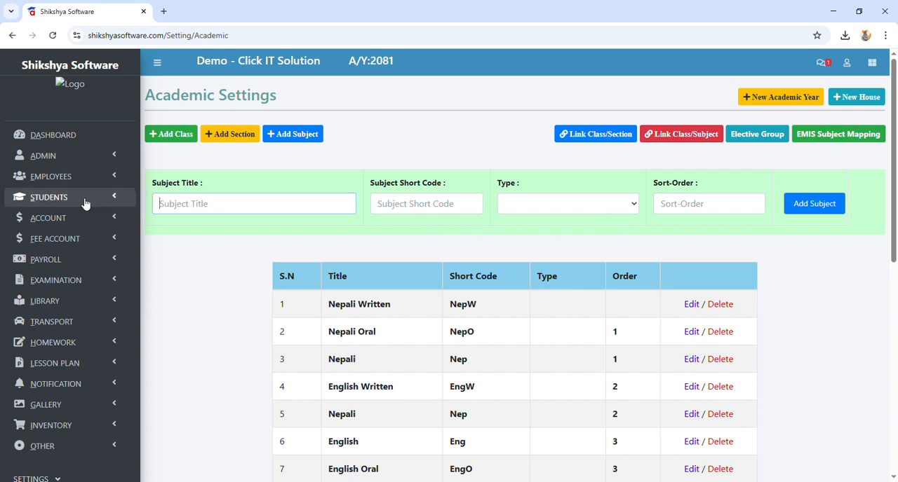
Step: Add the subject Opt Maths with short code opt maths, type Elective (Optional) and sort order 6
text(Opt Maths)
click(405, 202)
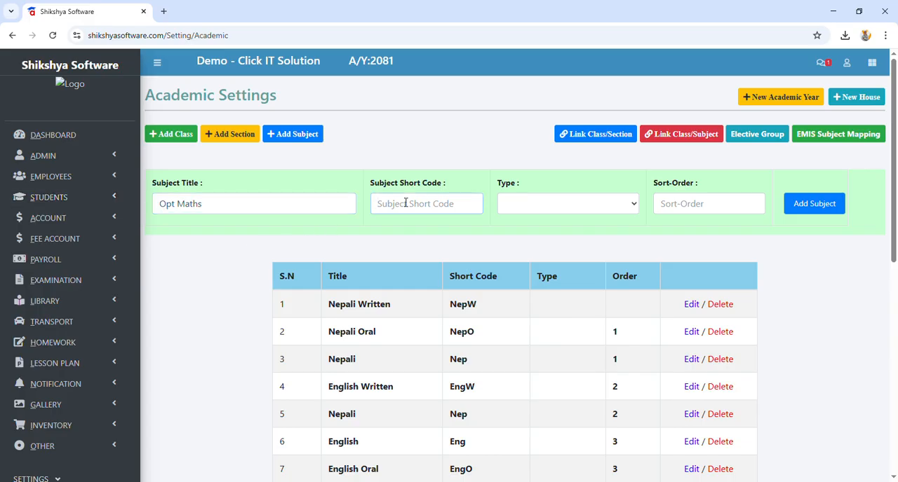
text(opt maths)
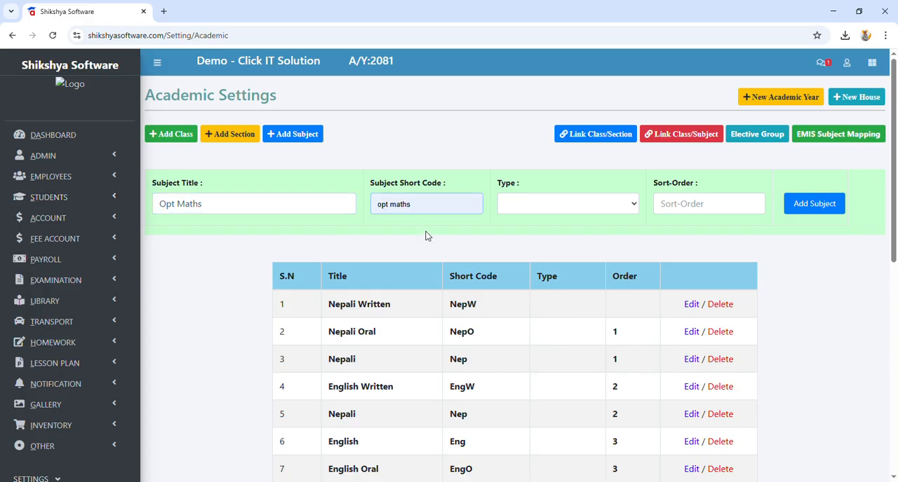
click(427, 235)
click(545, 202)
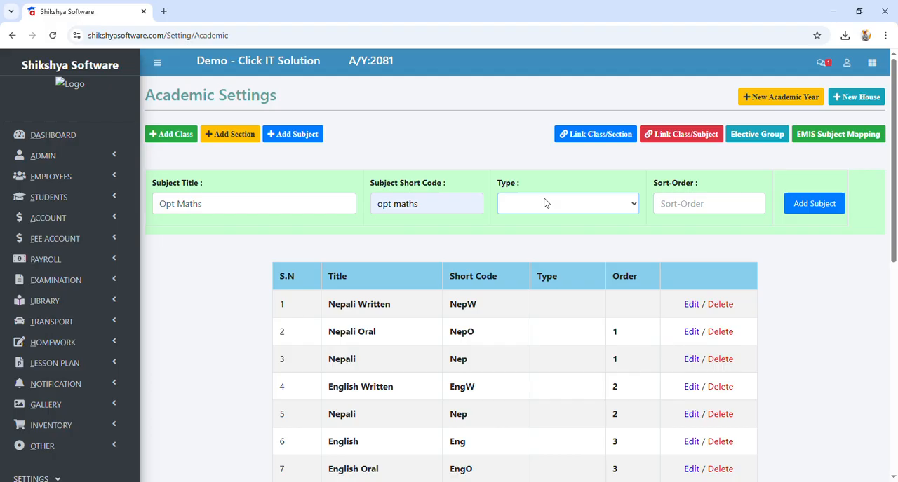
click(546, 239)
click(693, 206)
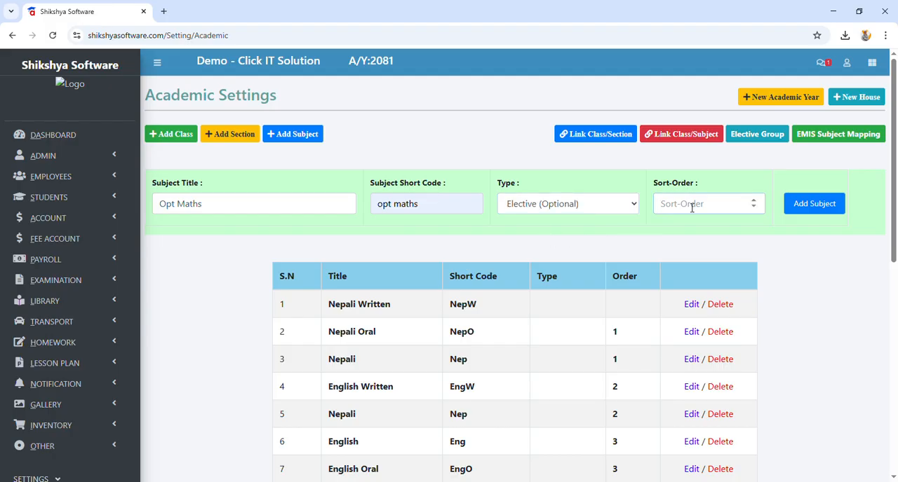
text(6)
click(819, 209)
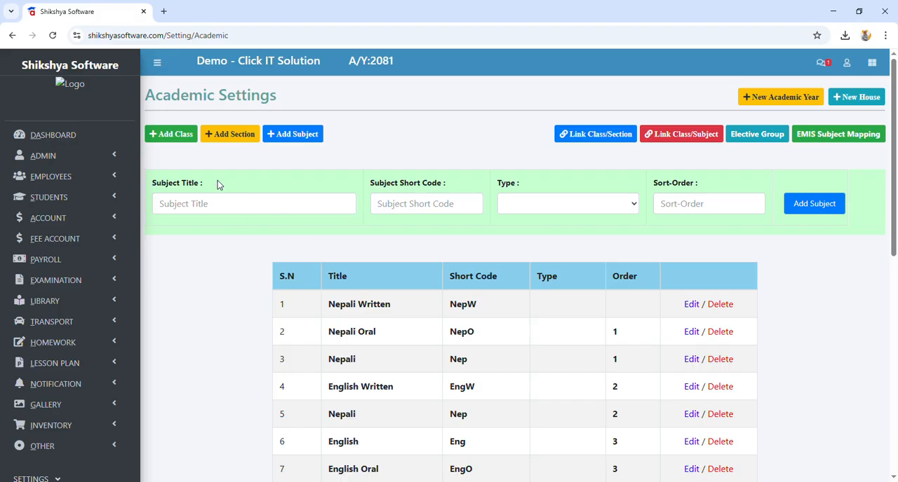
Step: View the School Details form in the Administration settings once more and close it
scroll(218, 180, down, 3)
click(67, 441)
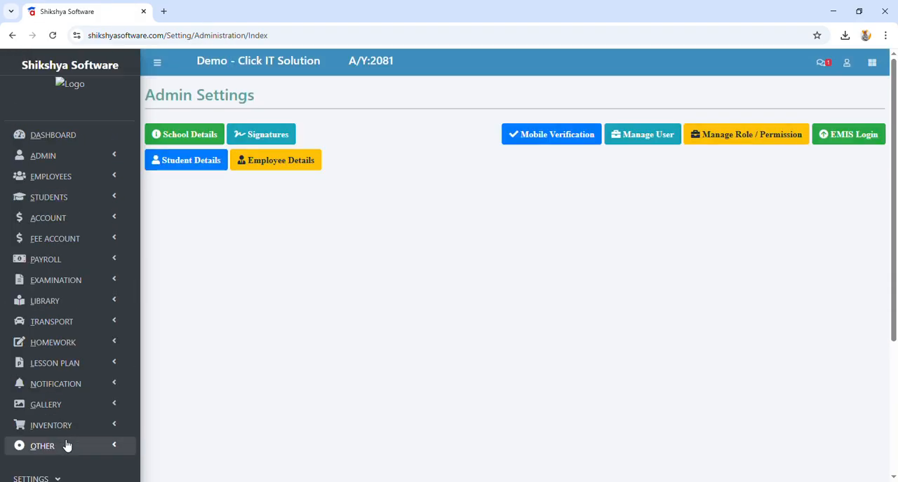
click(190, 134)
click(566, 83)
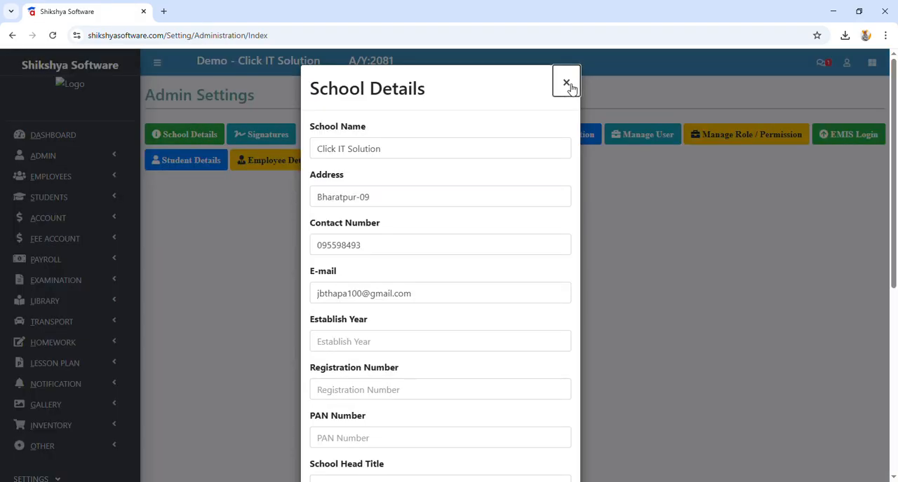
Step: Return to the Academic settings and examine the subject list with its types and sort orders
scroll(79, 323, down, 3)
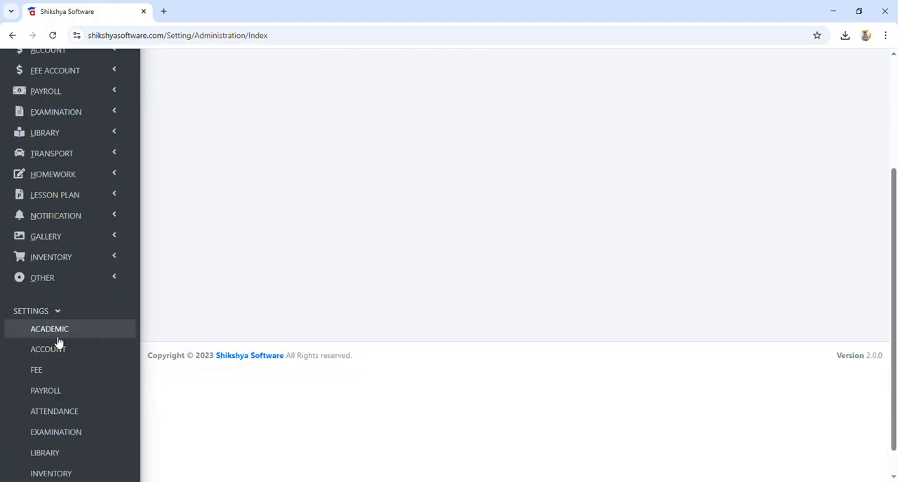
click(56, 333)
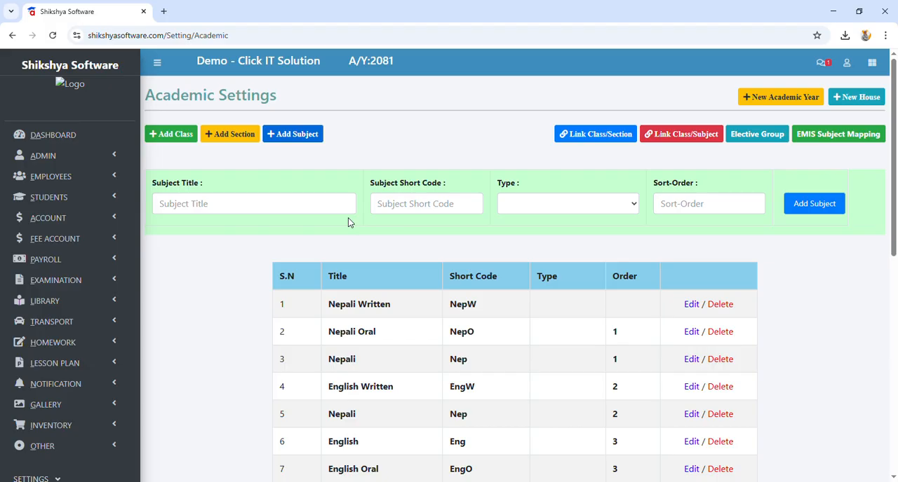
scroll(348, 223, down, 2)
scroll(351, 168, down, 3)
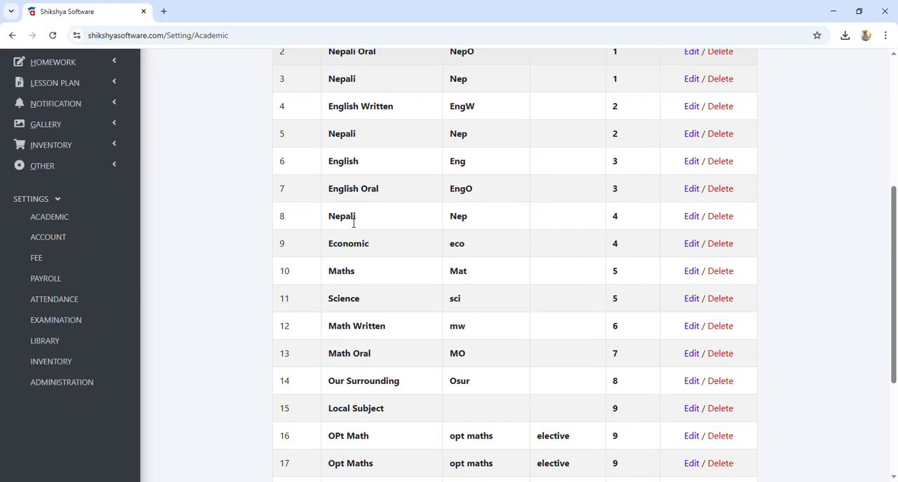
scroll(354, 287, down, 2)
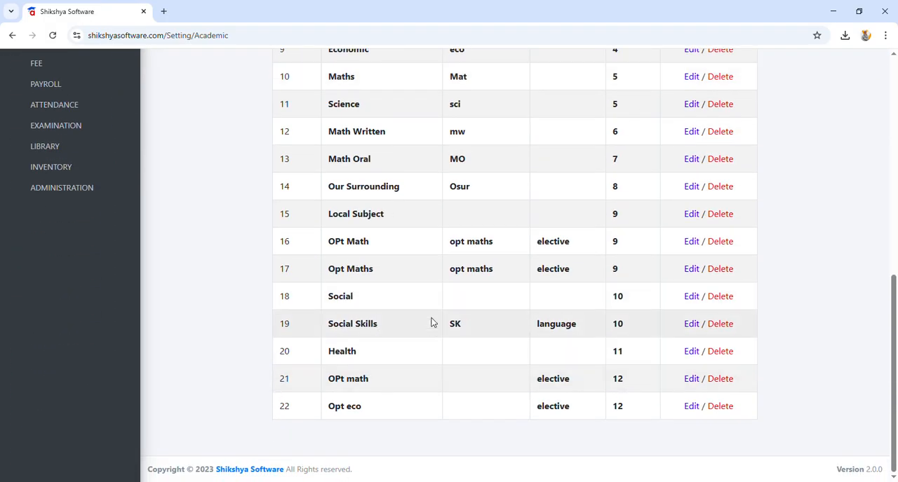
double_click(544, 244)
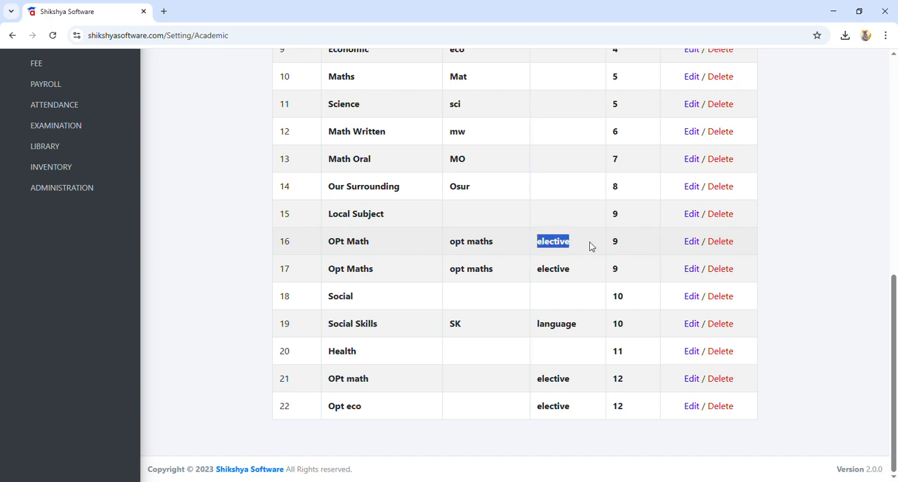
scroll(535, 287, up, 5)
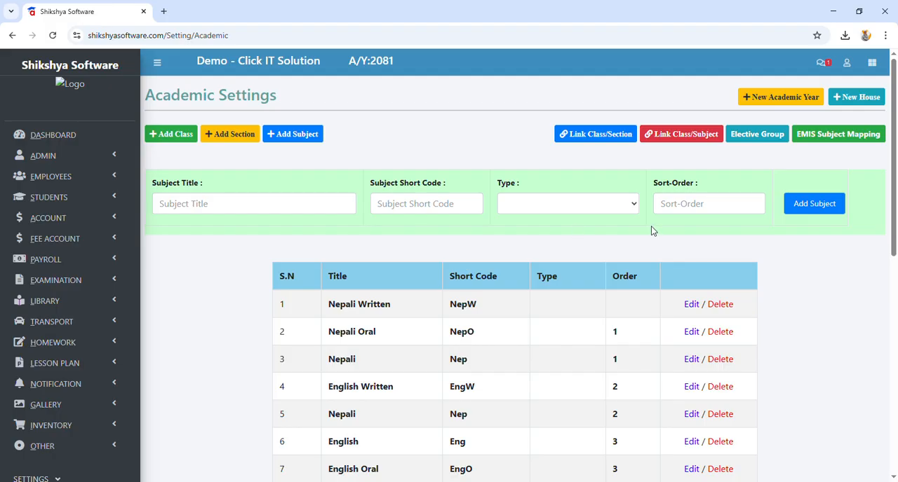
Step: Open the form for linking subjects to classes and choose class Nursary with section A
click(670, 138)
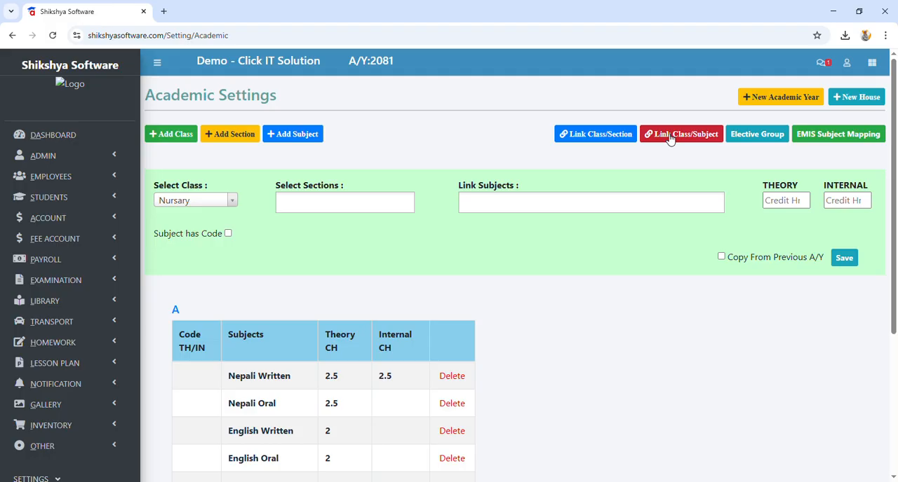
click(234, 205)
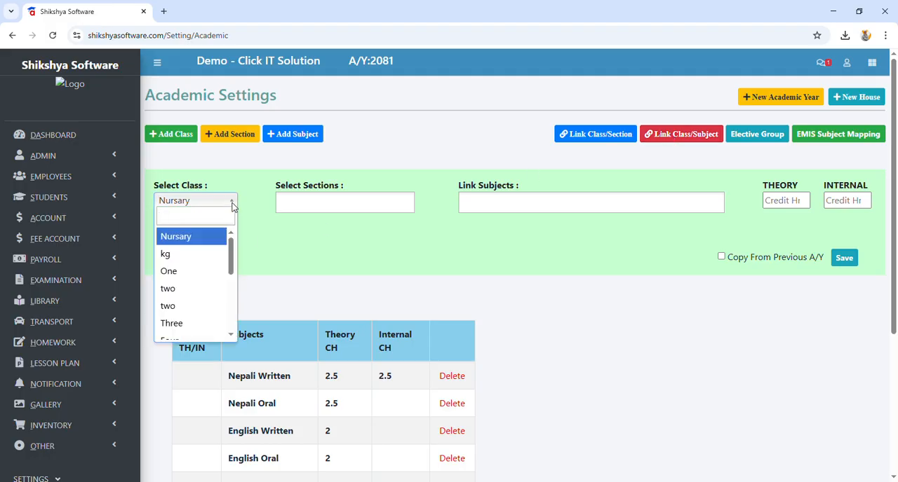
click(209, 238)
click(292, 211)
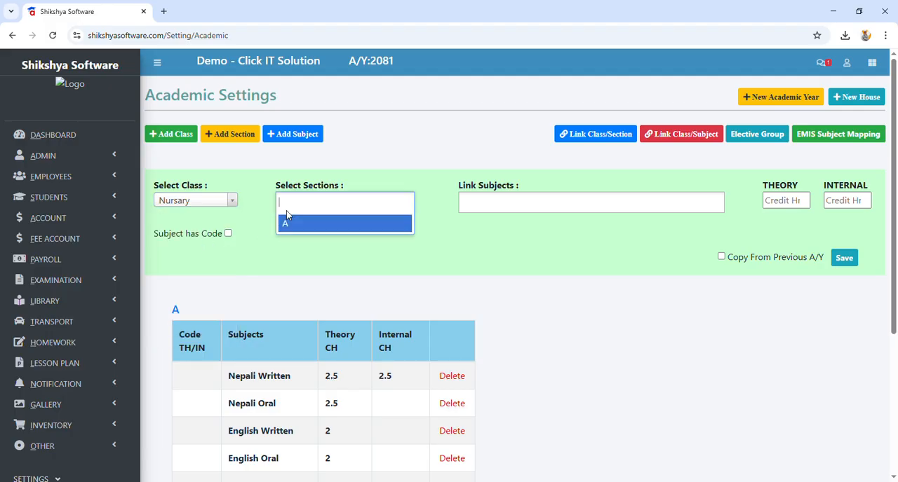
click(297, 223)
Step: Link Nepali, Maths and English to the chosen class with 2 theory and 2 internal credit hours and save
click(477, 210)
click(484, 224)
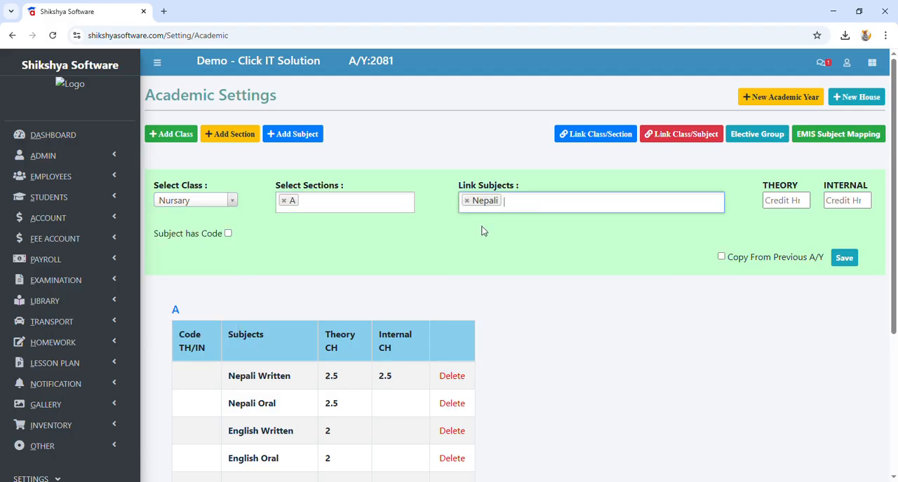
click(523, 209)
click(517, 224)
click(568, 208)
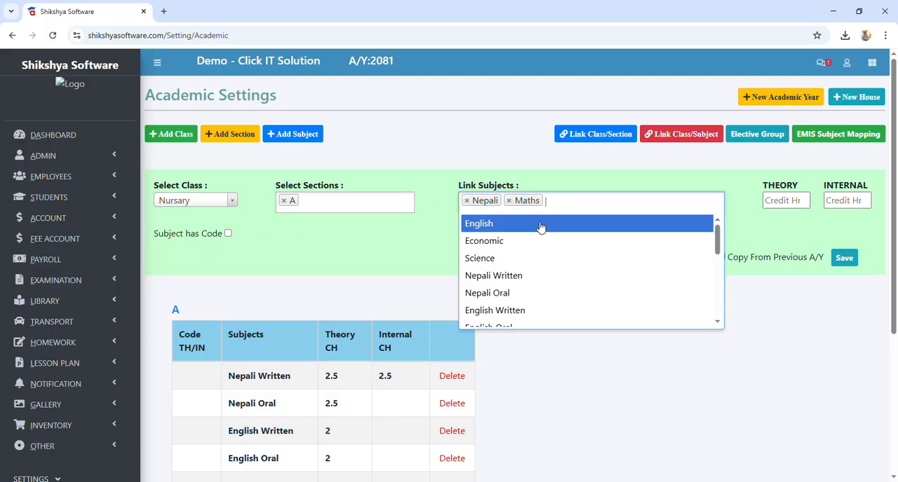
click(539, 227)
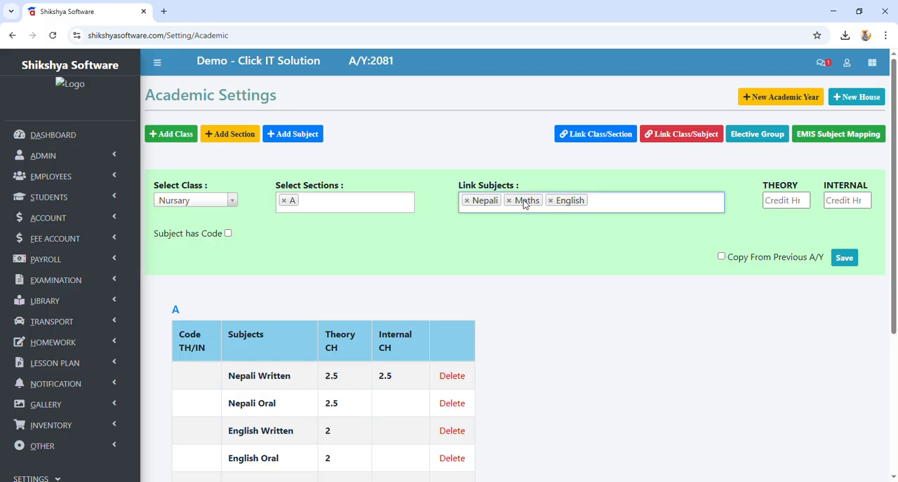
click(773, 206)
text(2)
click(836, 201)
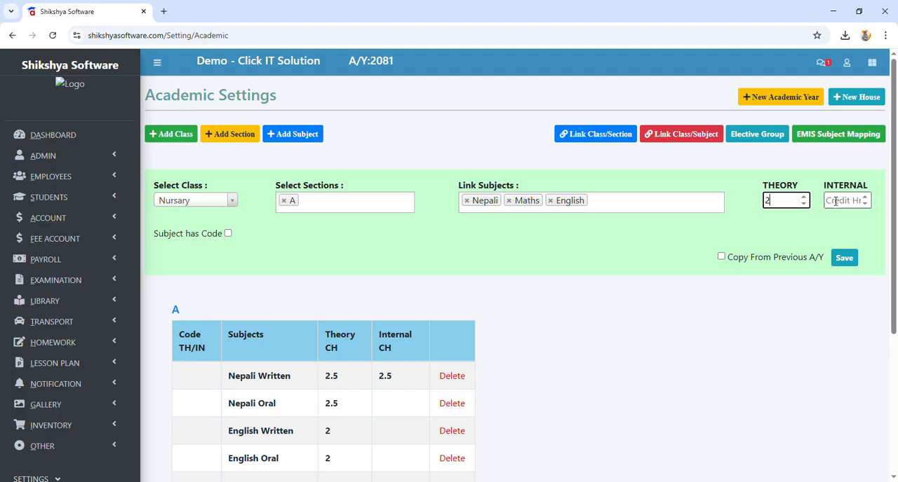
text(2)
click(844, 258)
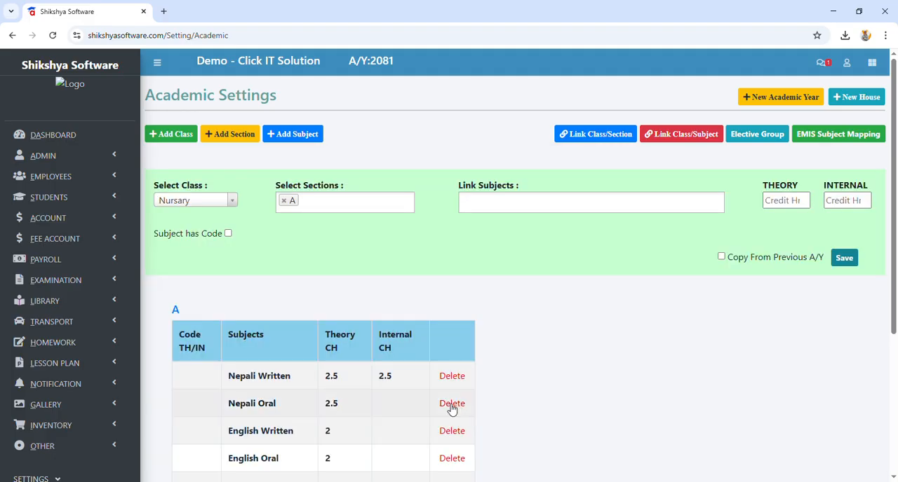
Step: Link Nepali Written and Nepali Oral to Nursary section A with 1 theory and 1 internal credit hour and save
click(482, 213)
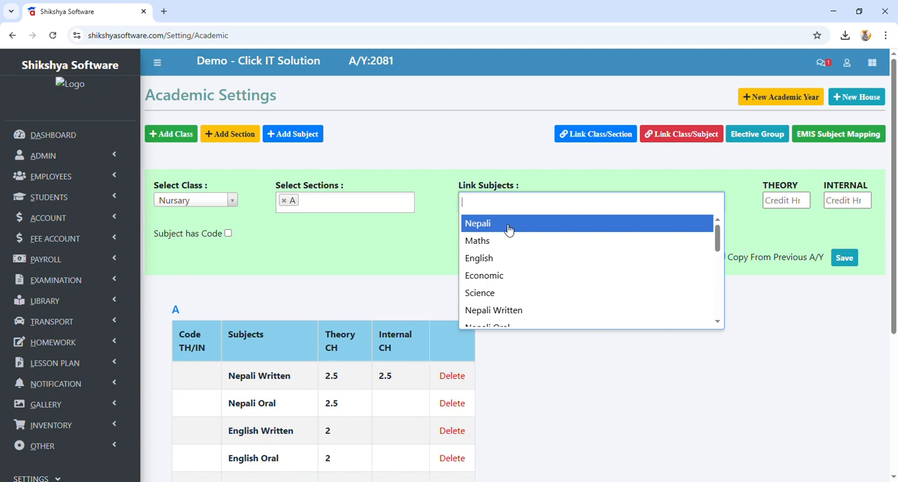
text(nepa)
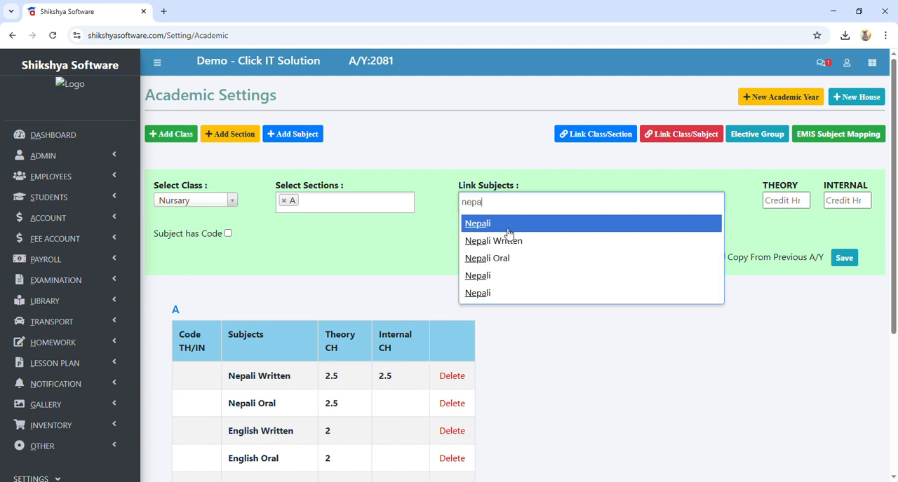
click(516, 241)
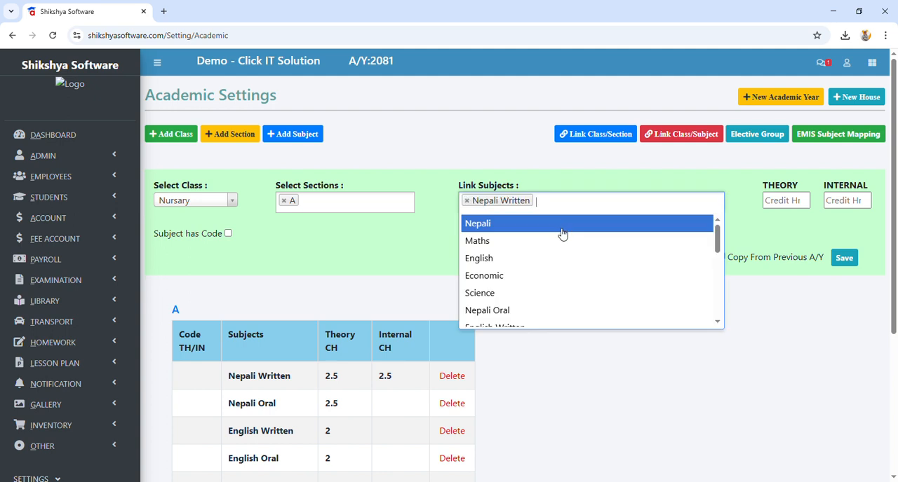
click(564, 201)
text(nepali)
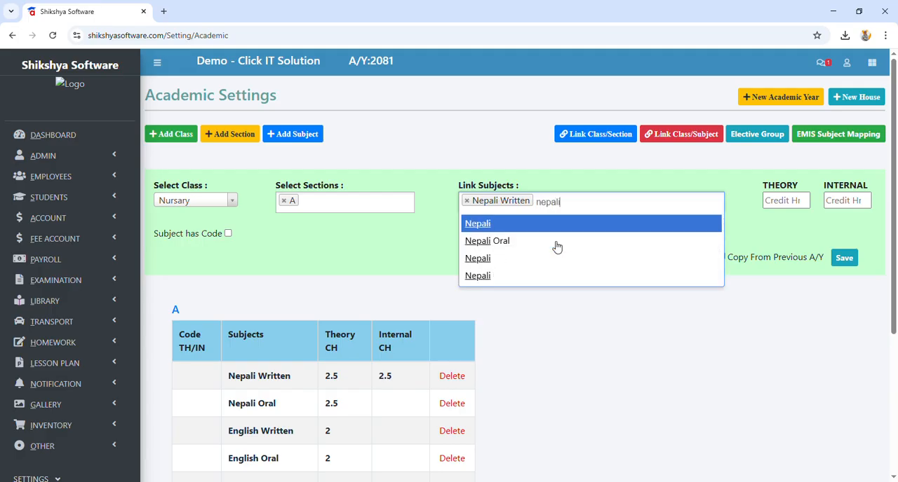
click(557, 247)
click(773, 201)
text(1)
click(847, 203)
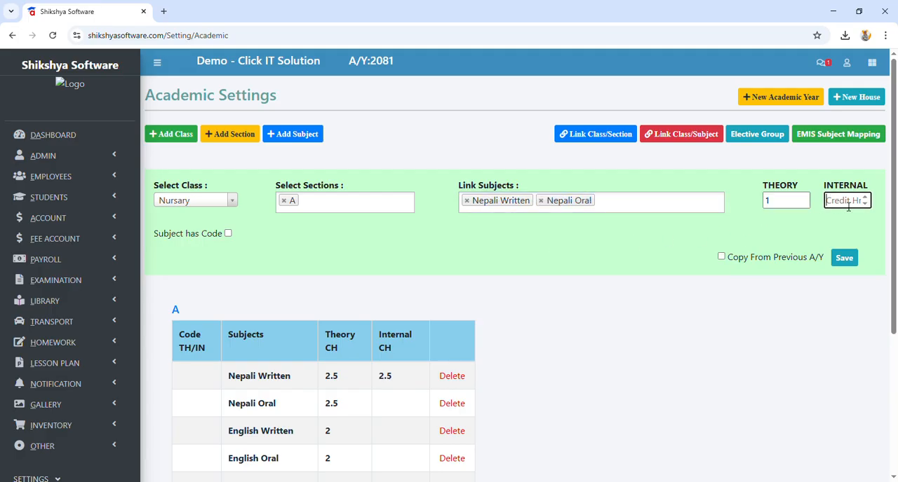
text(1)
click(844, 259)
Step: Review the subjects linked to Nursary section A and their credit hours
scroll(379, 298, down, 3)
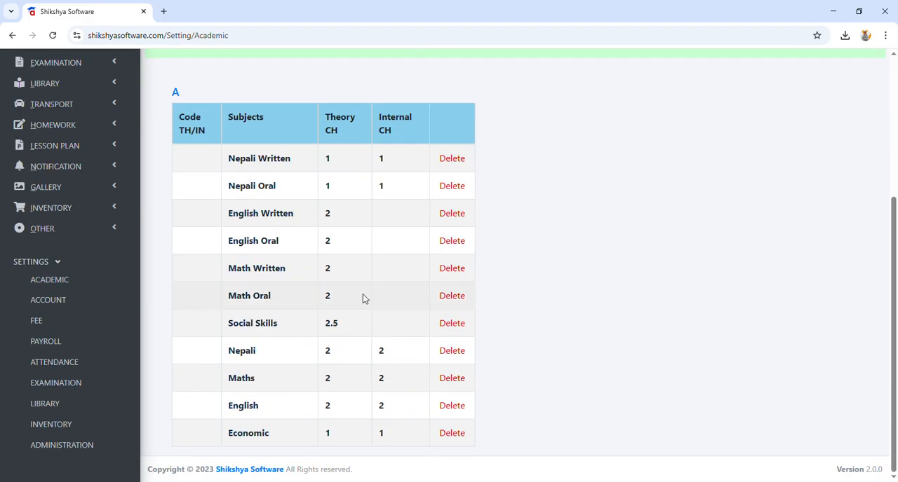
drag(231, 350, 394, 433)
scroll(392, 407, up, 3)
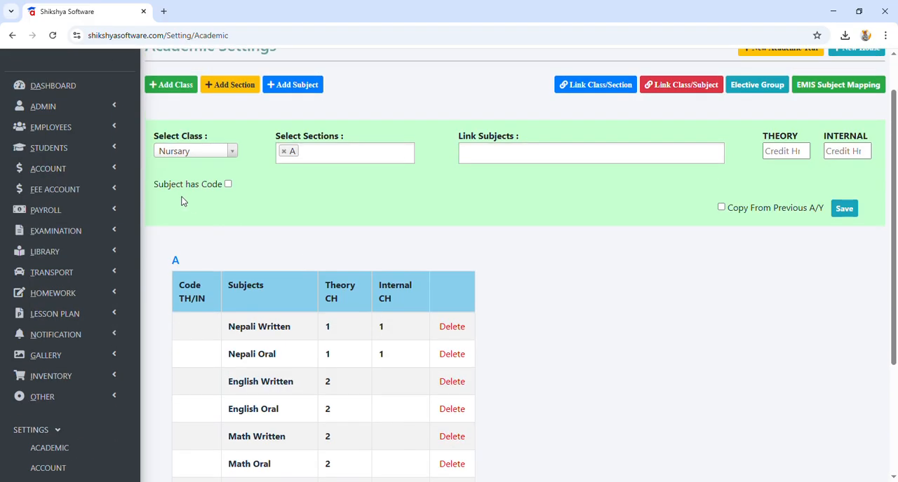
Step: Switch the class to two and check which sections can be selected for it
click(232, 152)
scroll(192, 234, down, 2)
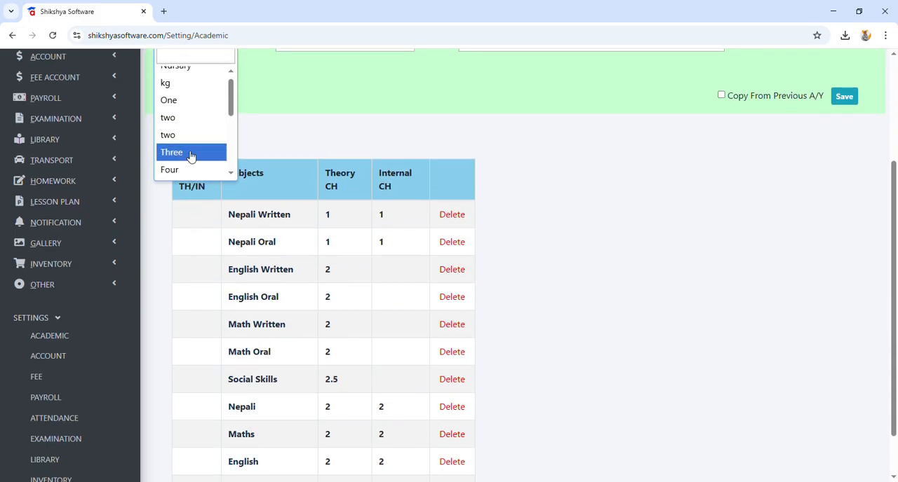
click(167, 135)
scroll(361, 176, up, 3)
click(384, 209)
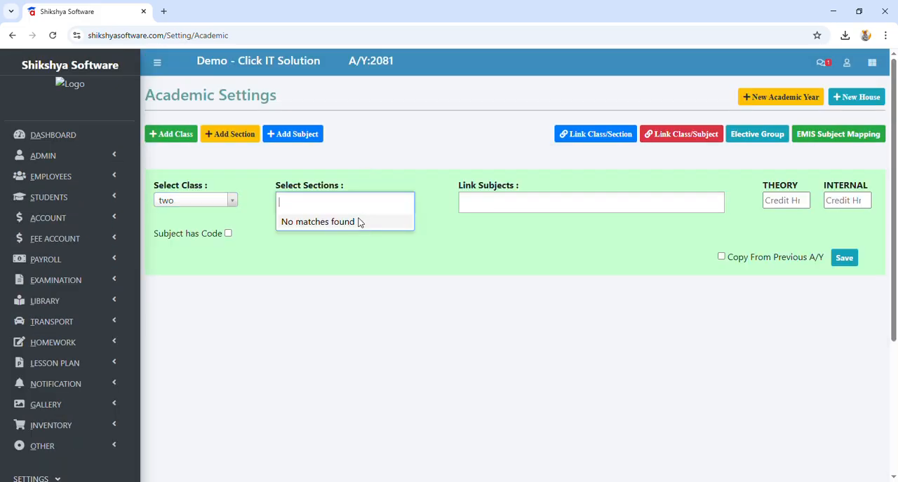
Step: Switch the class to One and examine the theory and internal credit hours of its linked subjects
click(236, 203)
click(233, 202)
click(226, 260)
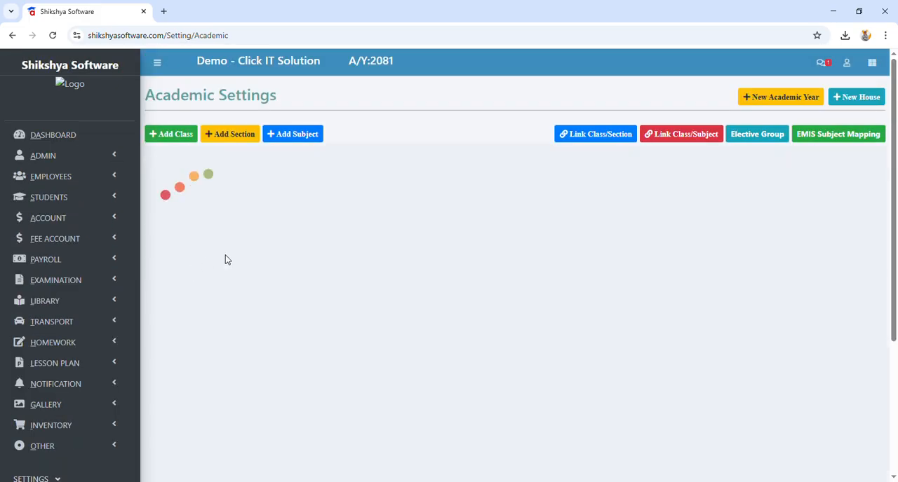
scroll(360, 344, down, 3)
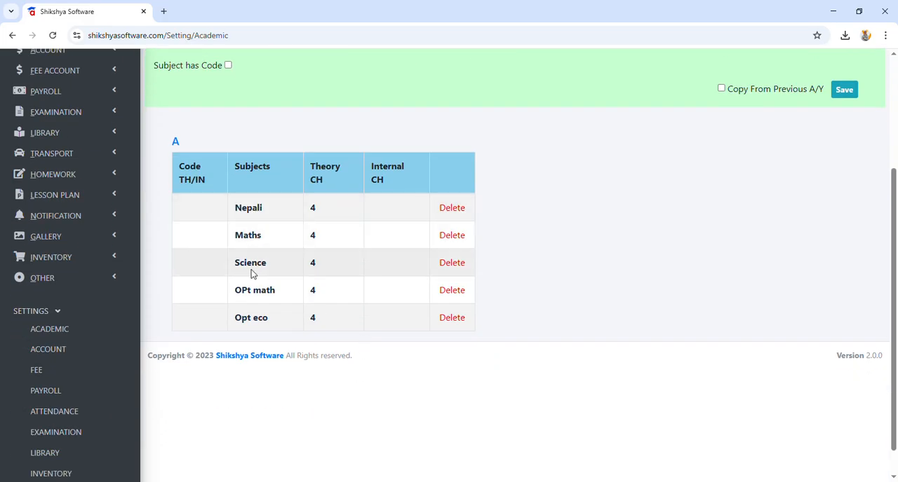
double_click(317, 210)
click(375, 211)
scroll(403, 273, up, 3)
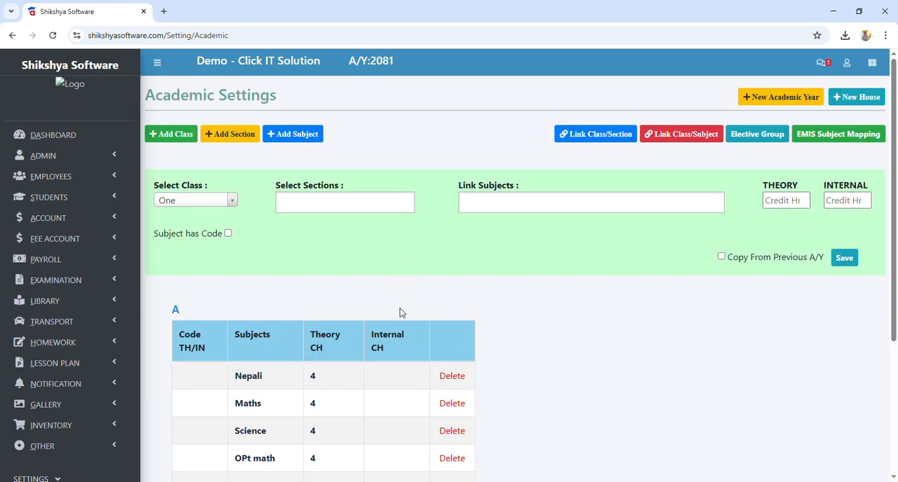
Step: Reload the form for linking subjects to classes and look through the subjects linked to Nursary
click(675, 138)
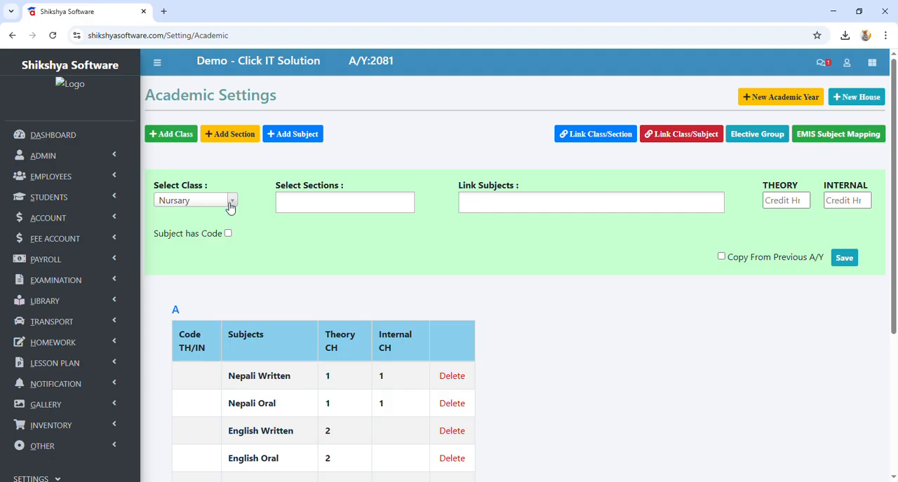
scroll(81, 263, down, 3)
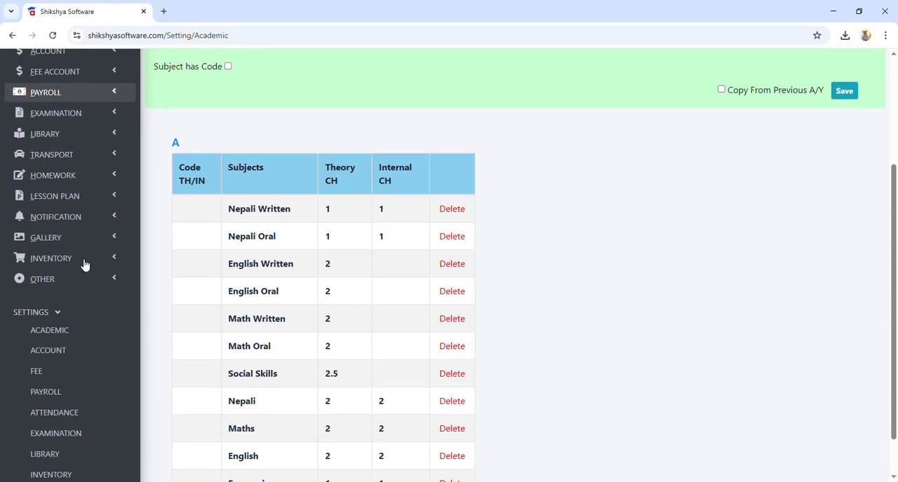
scroll(85, 264, down, 1)
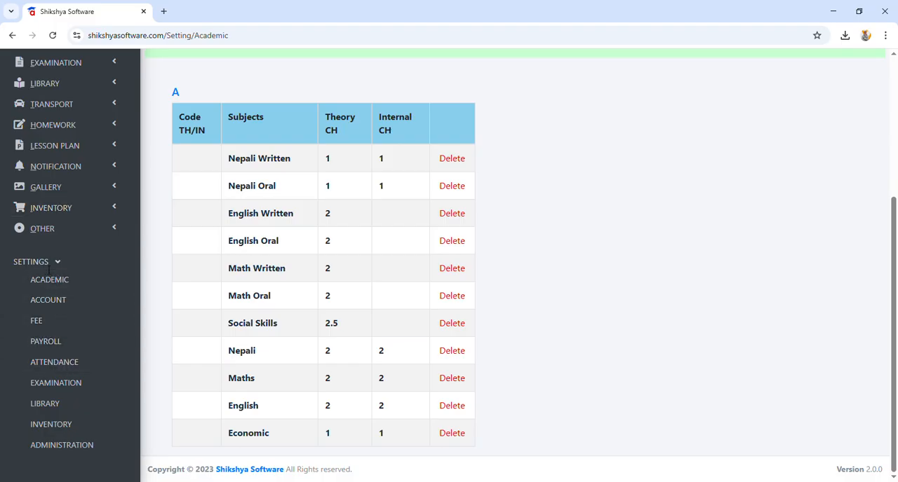
Step: Open the form for adding an exam type in the Examination settings and activate its title field
click(60, 380)
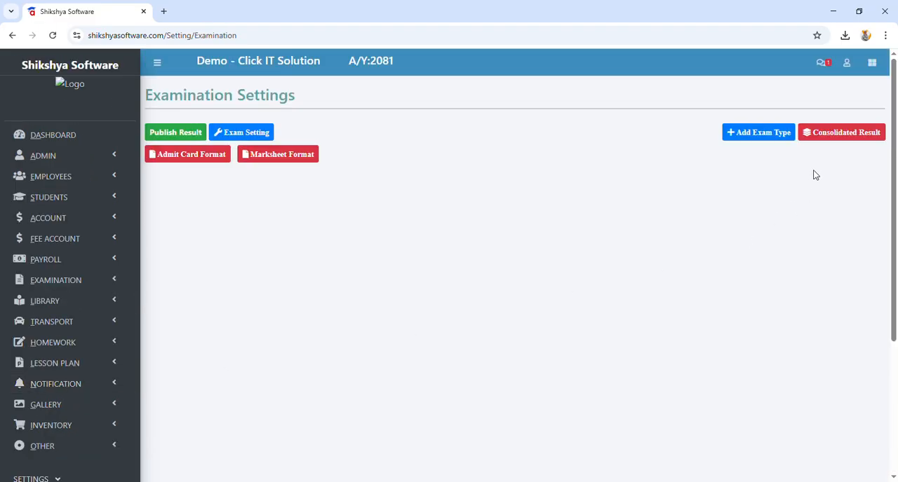
click(759, 133)
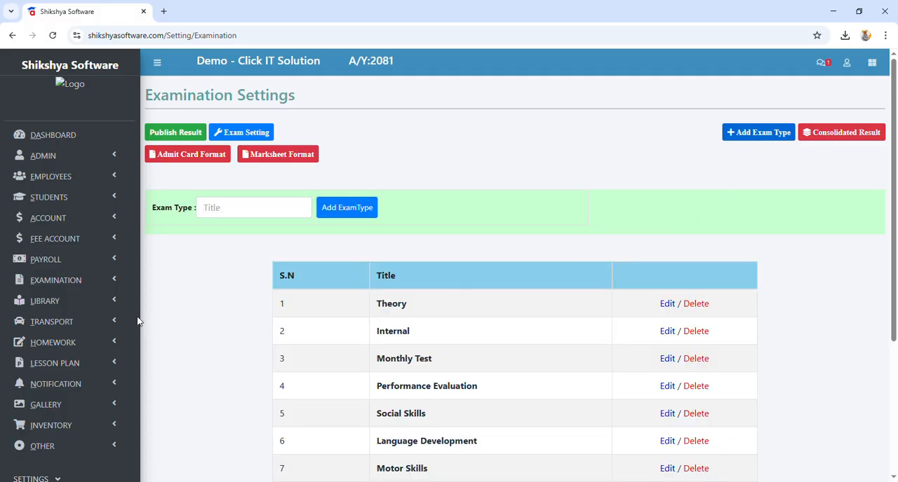
scroll(75, 298, down, 3)
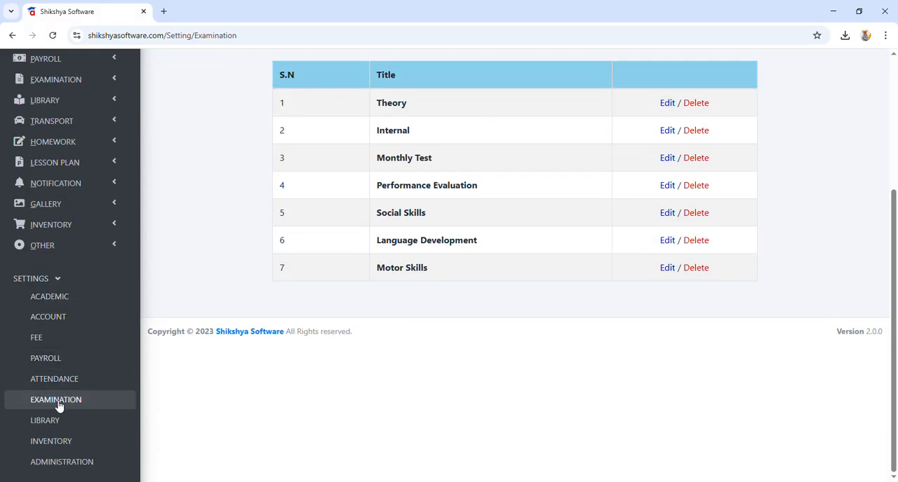
click(88, 406)
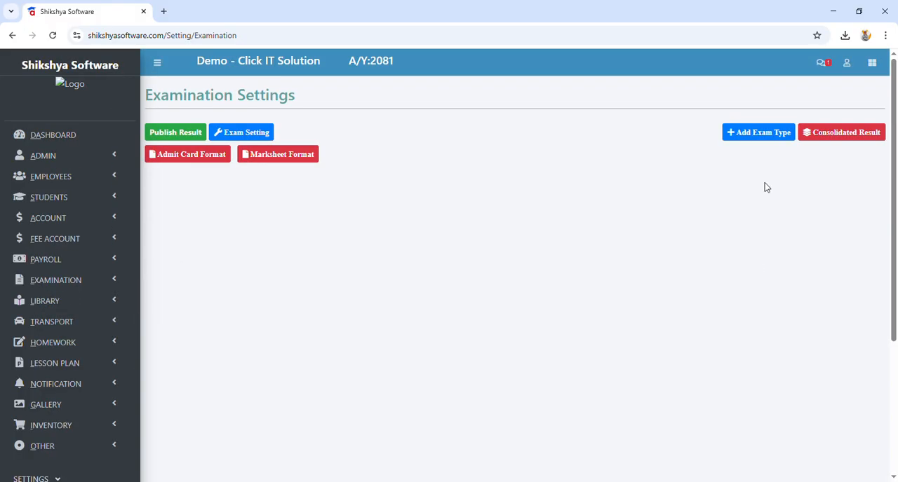
click(766, 133)
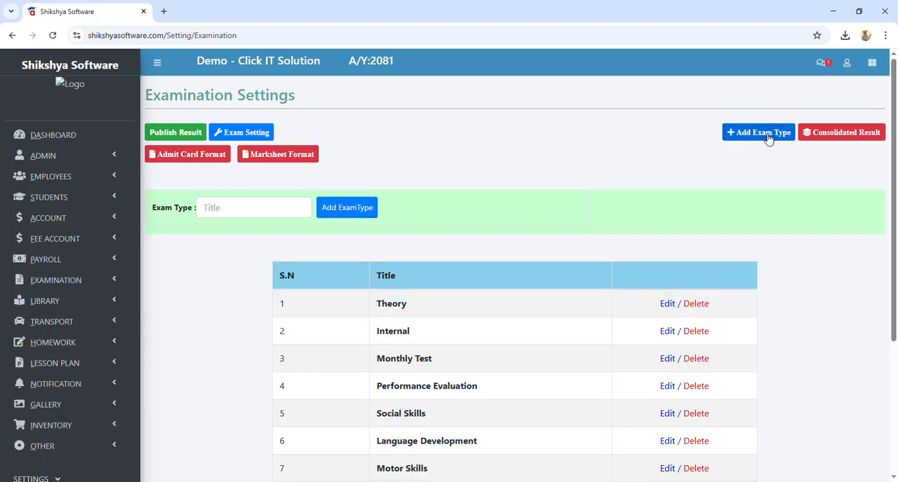
click(214, 210)
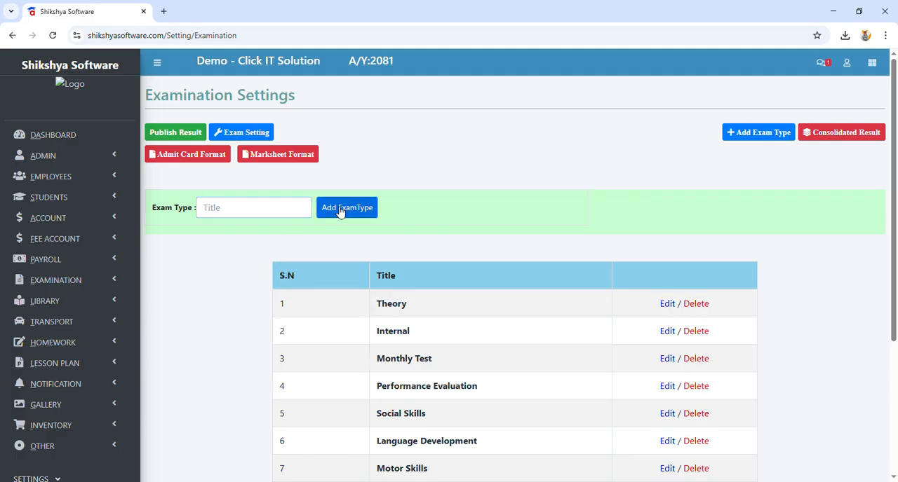
Step: Review the existing exam types in the Examination settings, then open the Manage Exam page and check its exam type filter
scroll(439, 295, down, 3)
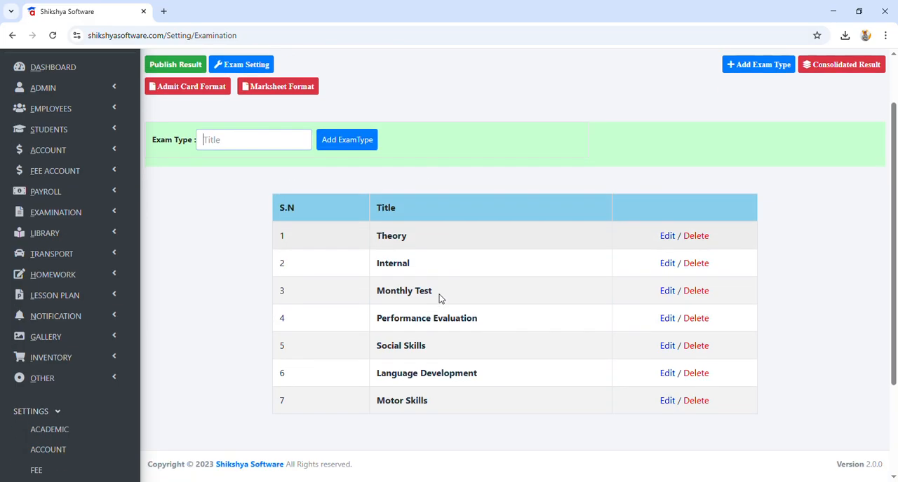
scroll(439, 294, up, 3)
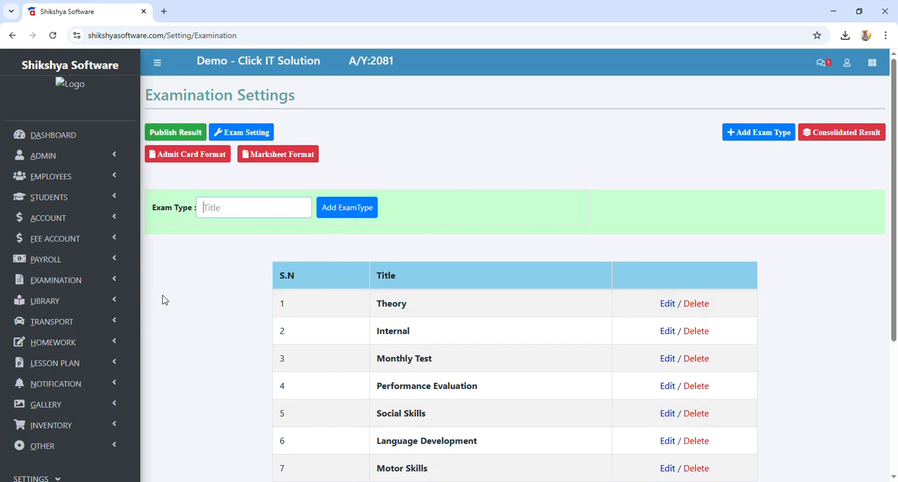
click(101, 289)
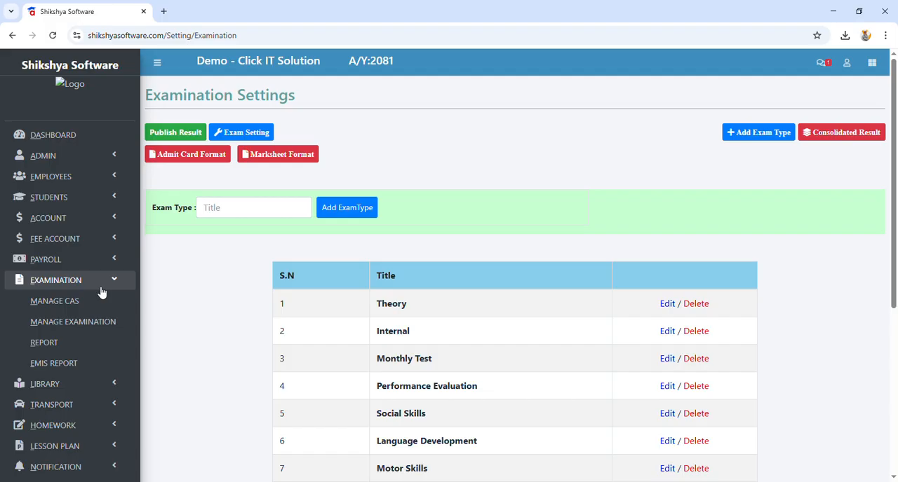
click(96, 325)
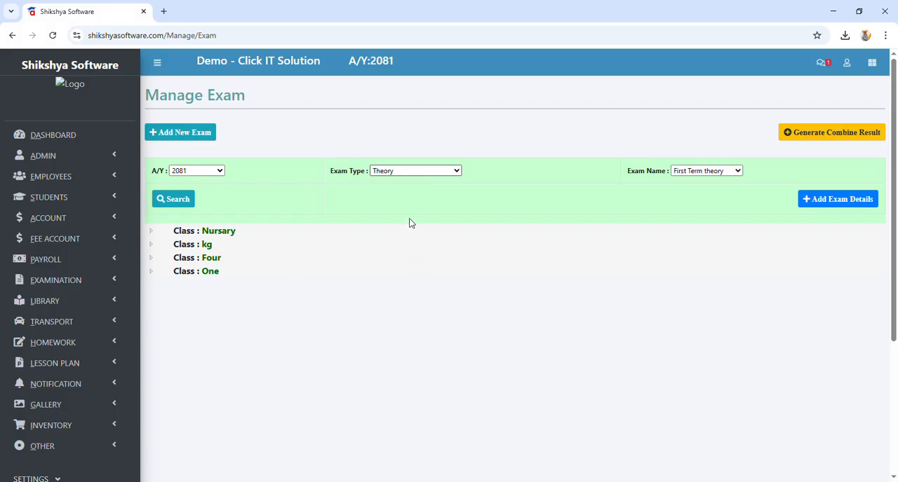
click(399, 172)
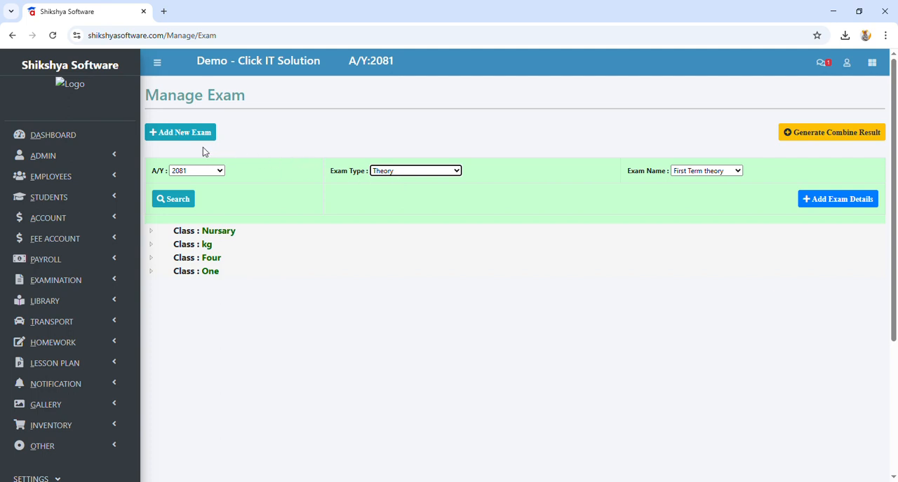
Step: Add and save an exam titled "First Term Theory" of type Theory for academic year 2081, without copying from another year
click(166, 139)
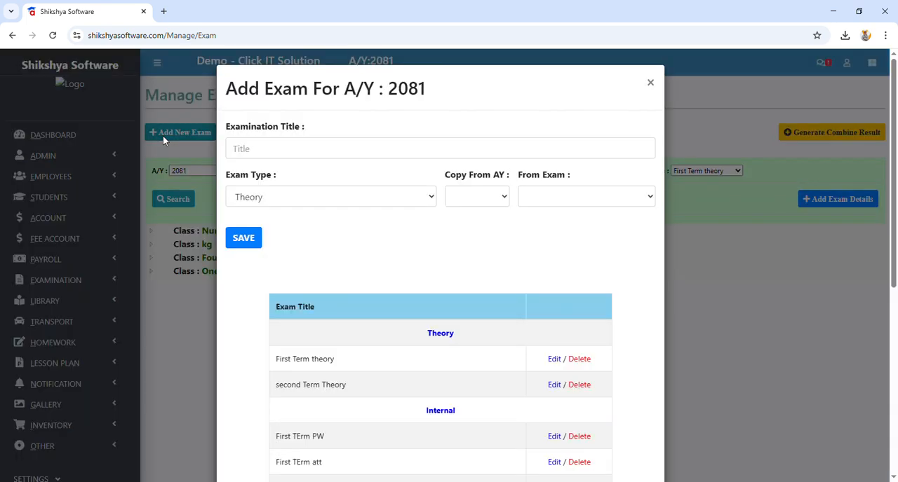
click(274, 152)
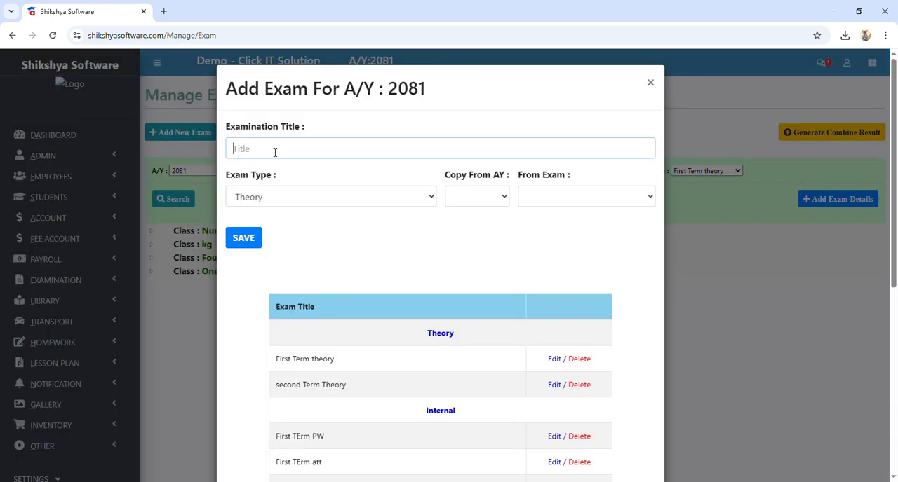
text(First Term Theory)
click(261, 199)
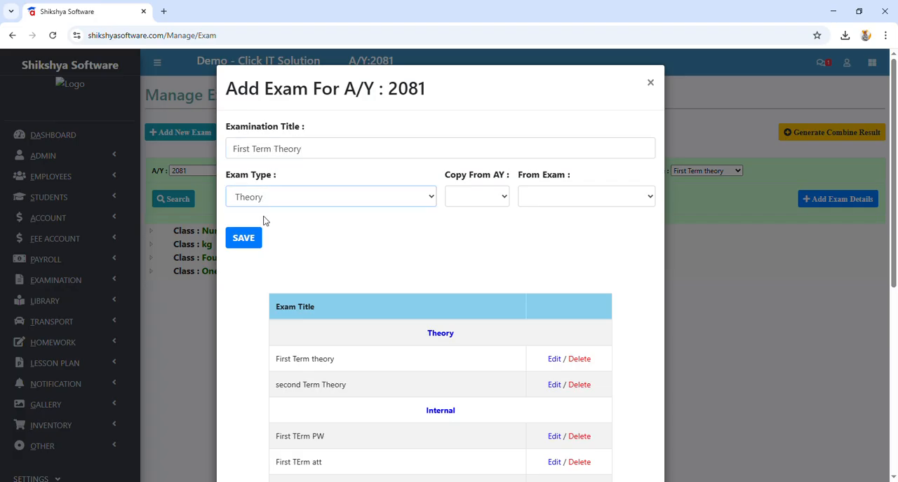
click(463, 198)
key(Down)
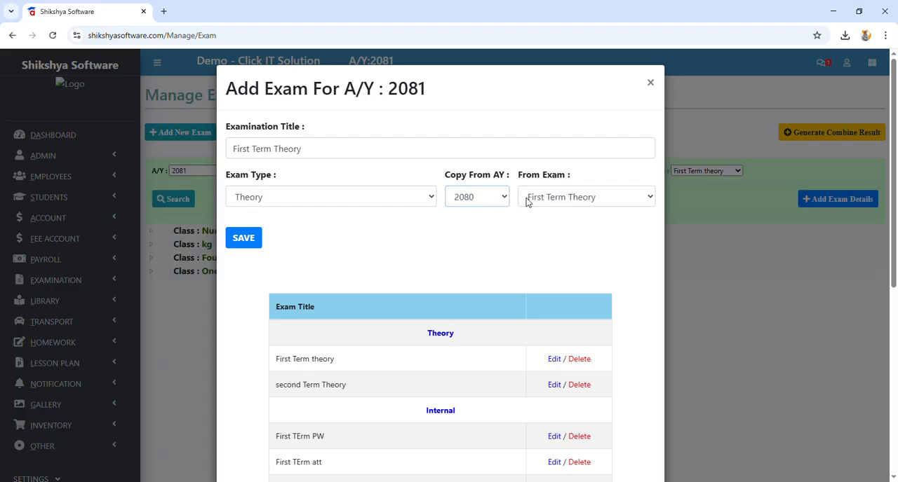
key(Up)
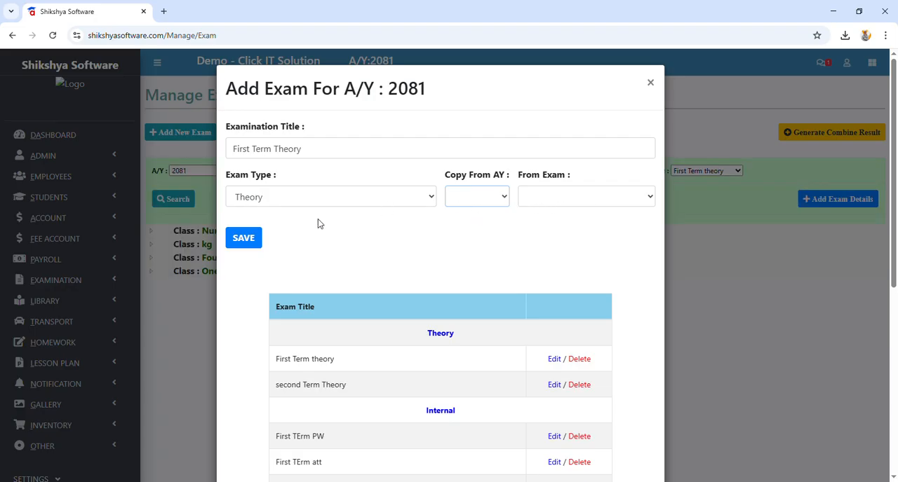
click(244, 245)
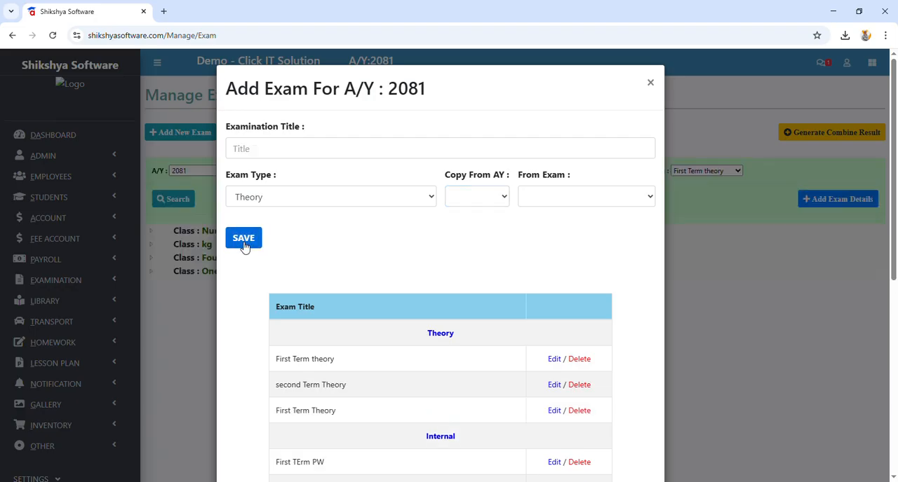
Step: Rename the newly added "First Term Theory" exam to "Test First Term Theory" and save it
click(553, 411)
click(329, 147)
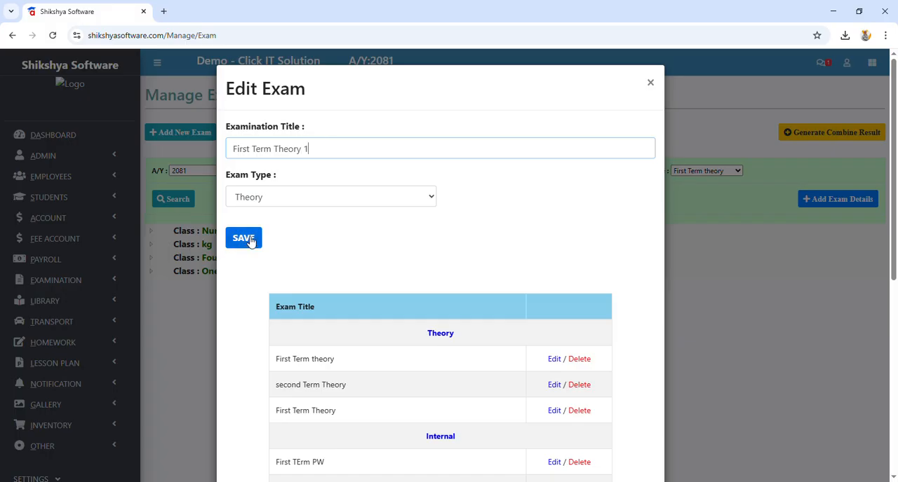
key(BackSpace)
key(BackSpace)
key(BackSpace)
key(BackSpace)
key(BackSpace)
key(BackSpace)
key(BackSpace)
key(BackSpace)
key(BackSpace)
key(BackSpace)
key(BackSpace)
key(BackSpace)
key(BackSpace)
key(BackSpace)
key(BackSpace)
text(Test First Term Theory)
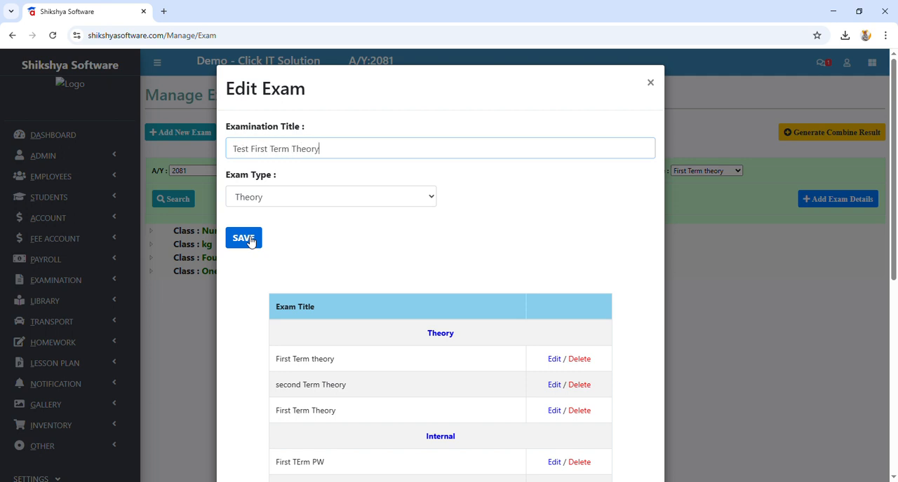
click(251, 241)
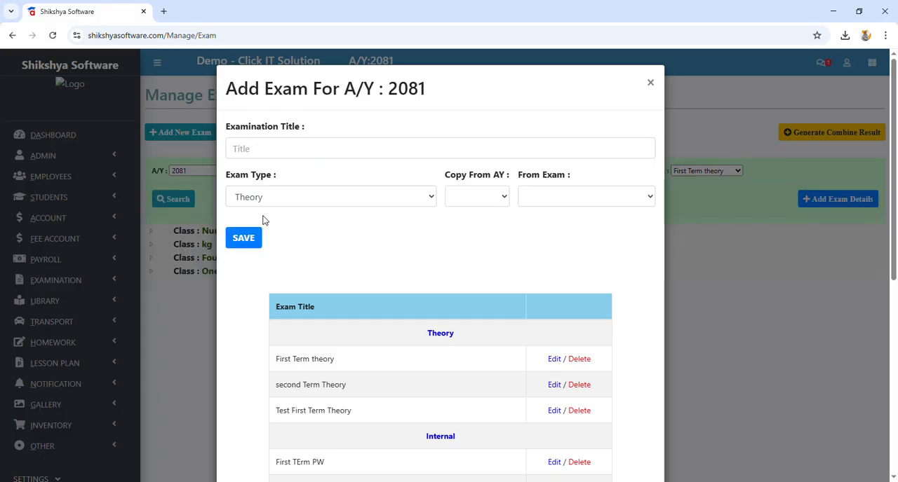
Step: Add and save an exam titled "Test First Term Internal" with exam type Internal, and close the exam form
click(288, 154)
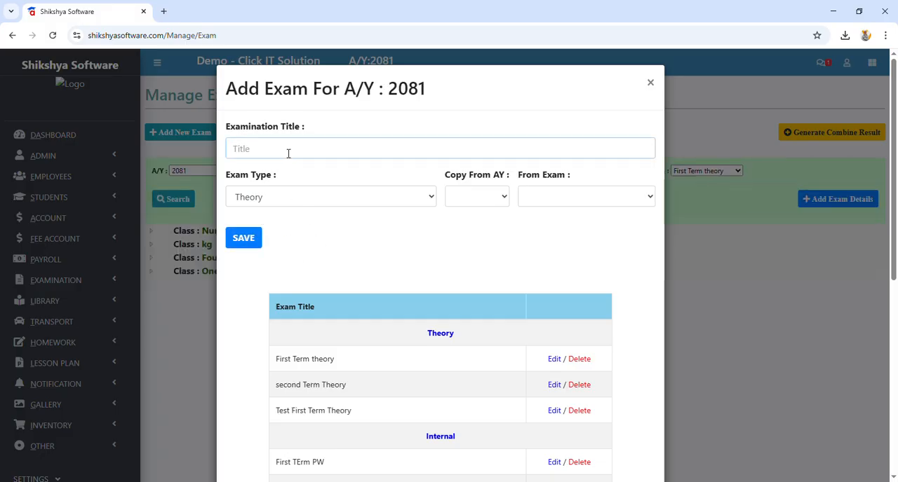
text(Test First T)
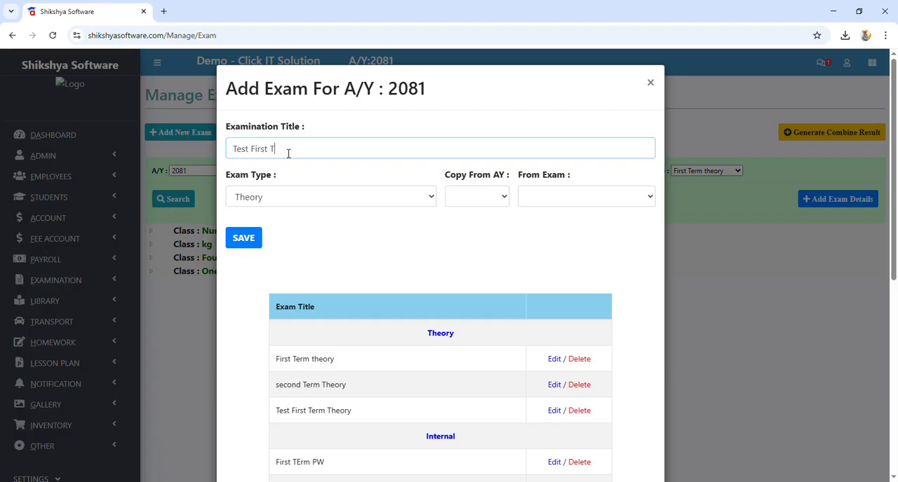
text(erm Internal)
click(290, 197)
click(286, 223)
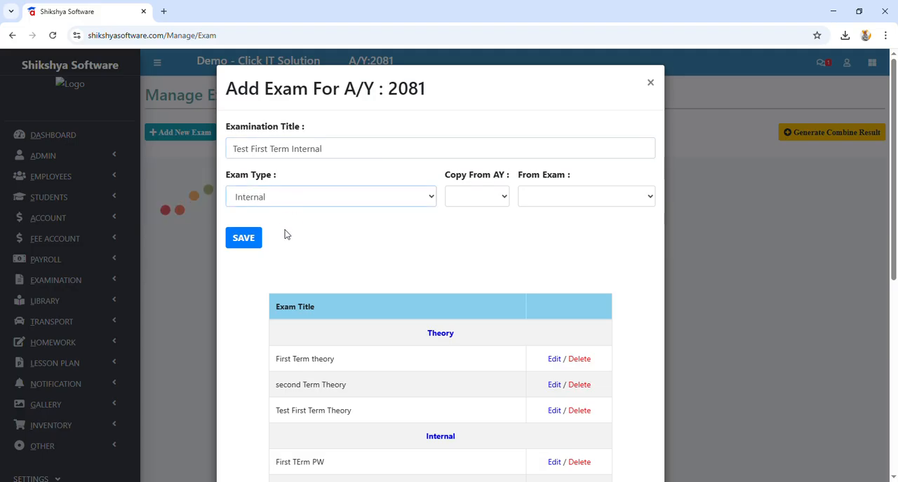
click(259, 242)
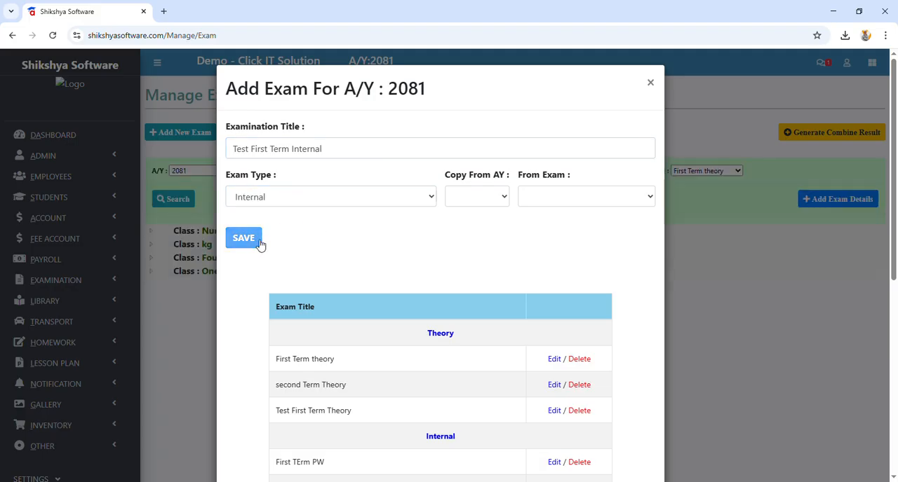
click(650, 85)
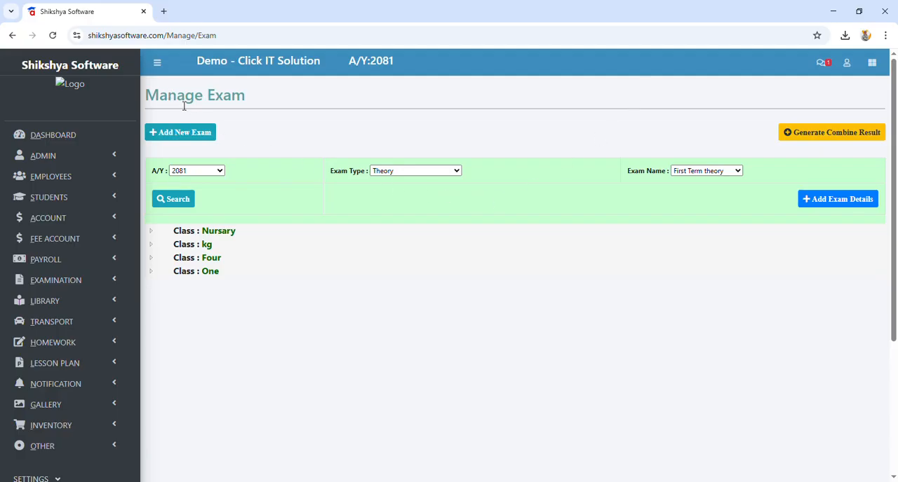
Step: Reload the Manage Exam page and select the exam "Test First Term Theory" under the Theory type
click(426, 172)
click(419, 180)
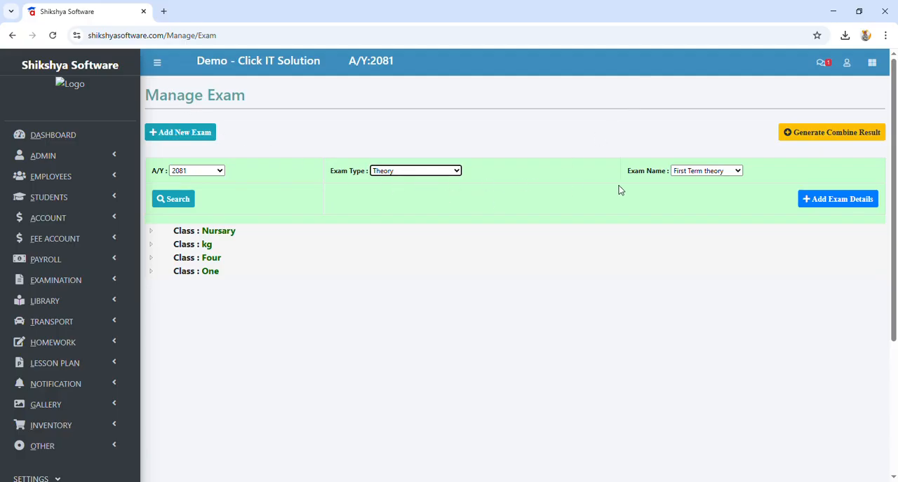
click(682, 175)
click(685, 175)
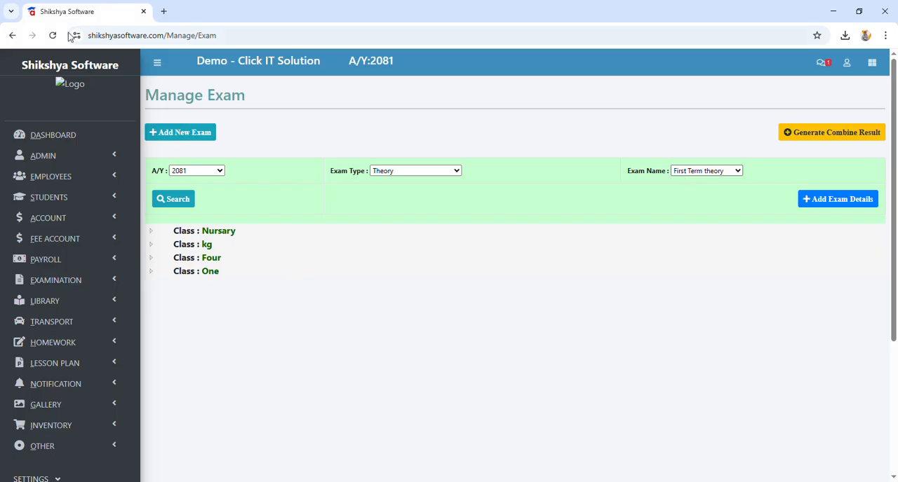
click(52, 35)
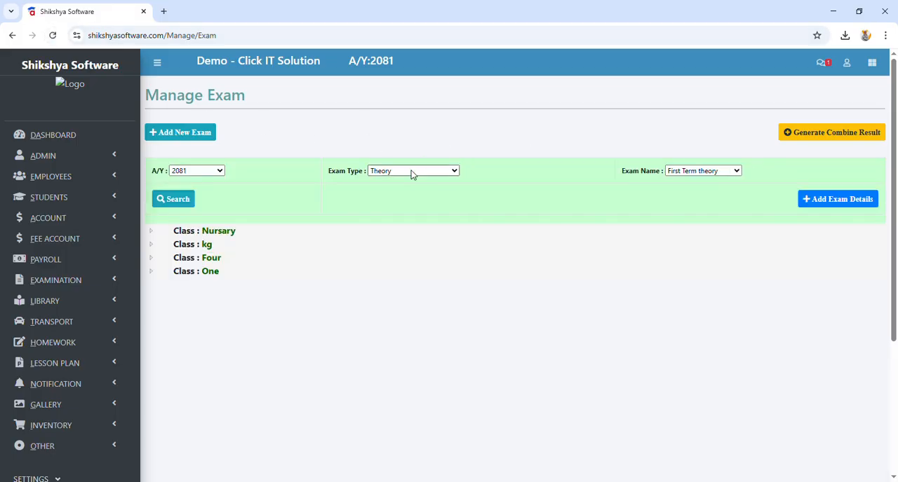
click(686, 175)
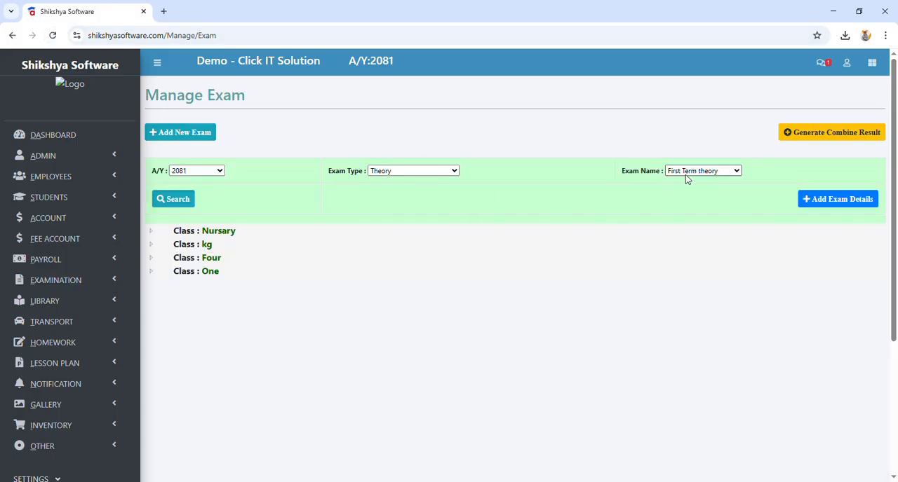
click(698, 210)
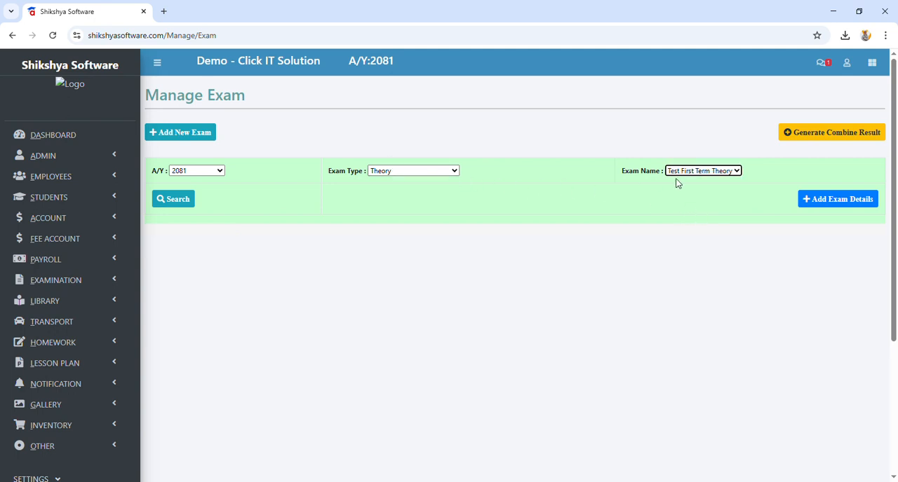
Step: Start adding exam details for Test First Term Theory with a full mark of 50 and a pass mark of 20
click(815, 201)
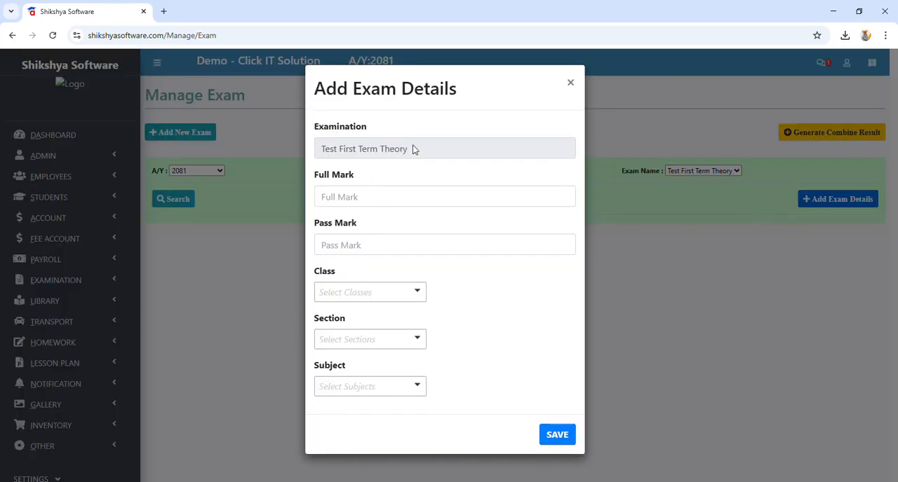
drag(417, 149, 316, 149)
click(357, 203)
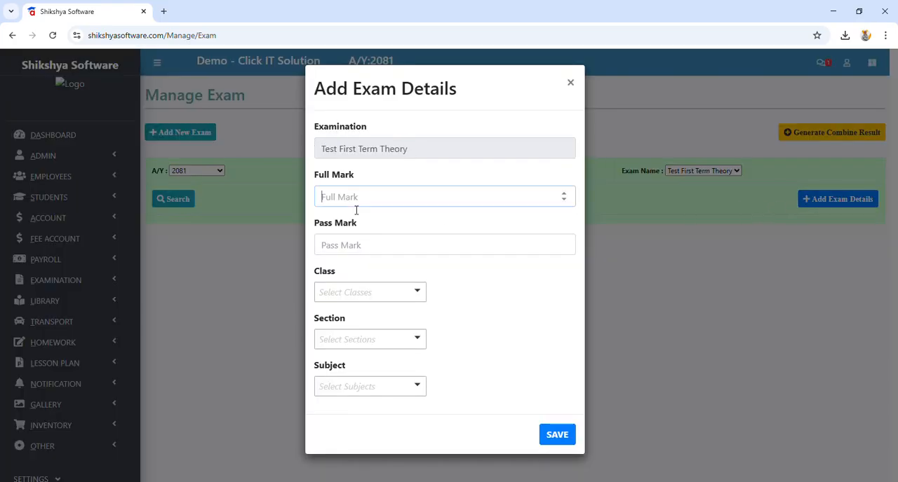
text(50)
click(387, 246)
text(20)
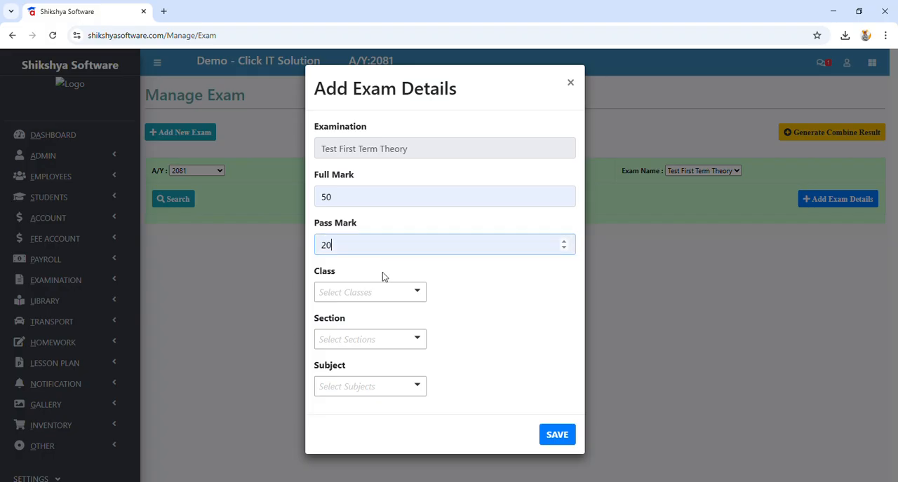
Step: Choose the classes Nursary, kg and One for the exam details
click(373, 293)
click(367, 331)
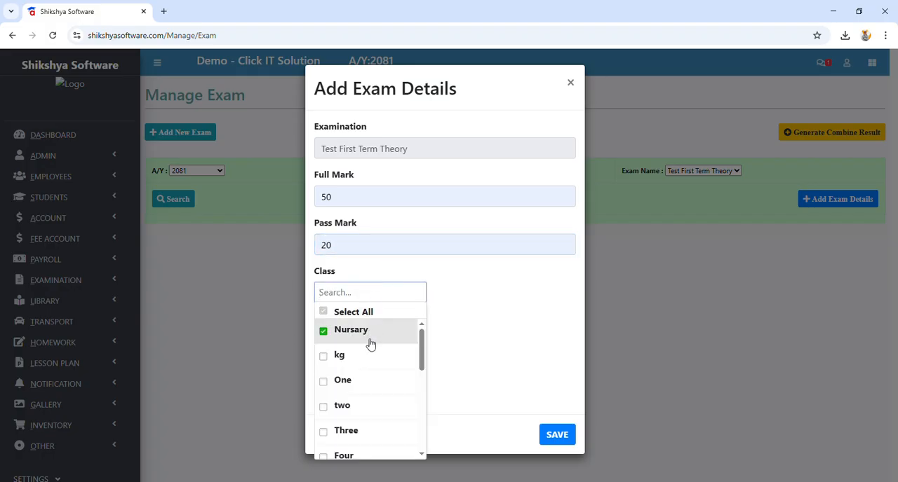
click(366, 356)
click(367, 381)
click(477, 341)
Step: Include all sections and all subjects in the exam details and save them
click(376, 343)
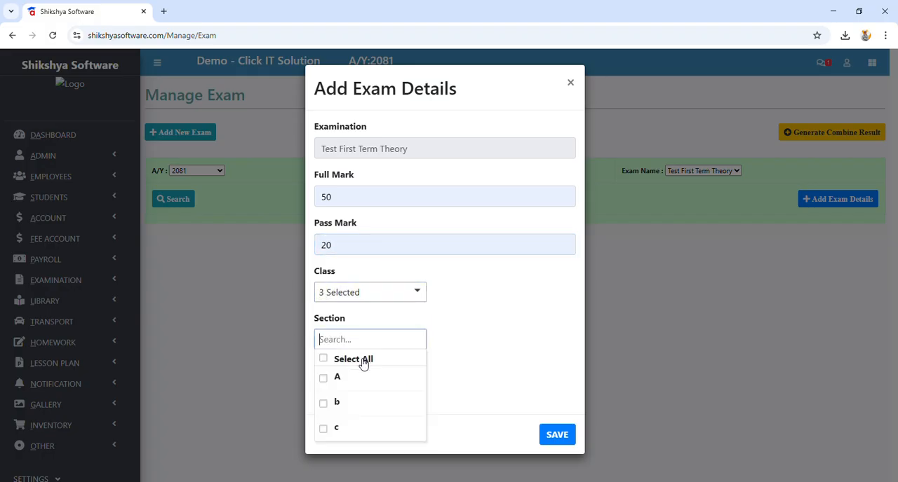
click(351, 360)
click(463, 347)
click(382, 384)
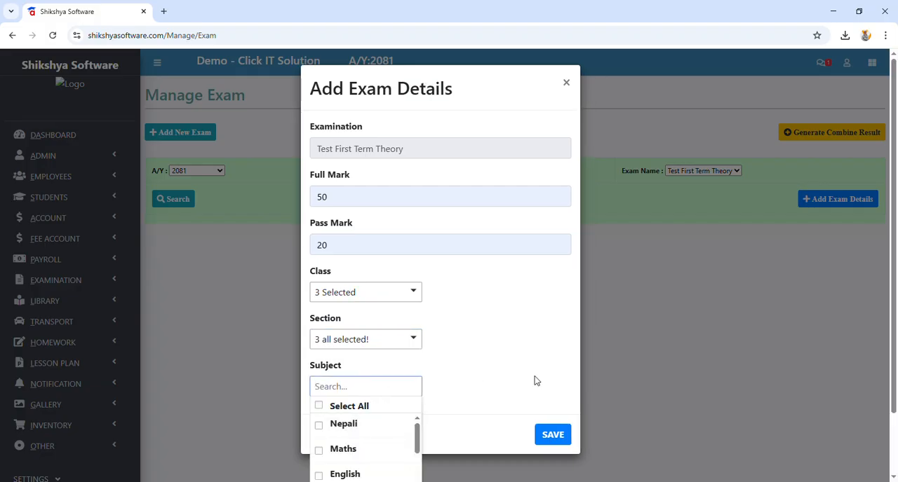
click(376, 407)
click(552, 435)
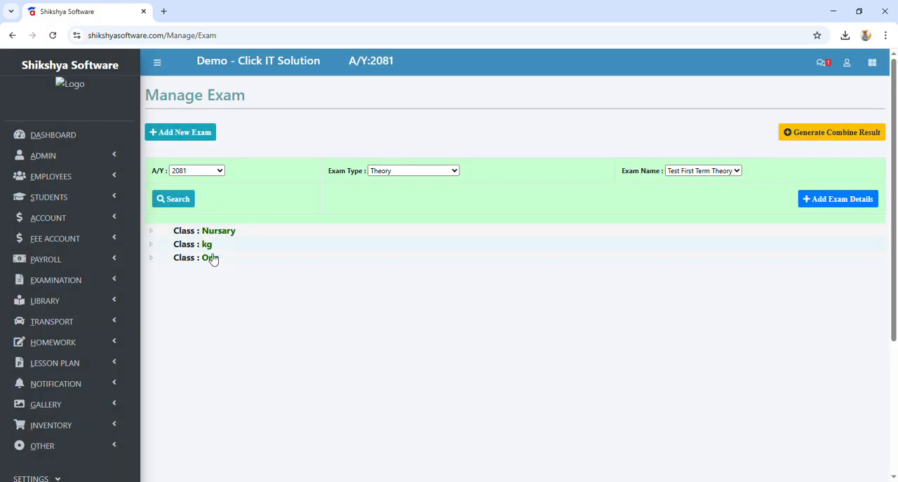
Step: Open the Nepali result entry form for class Nursary, section A, and look through its student list
click(152, 235)
click(167, 245)
click(206, 261)
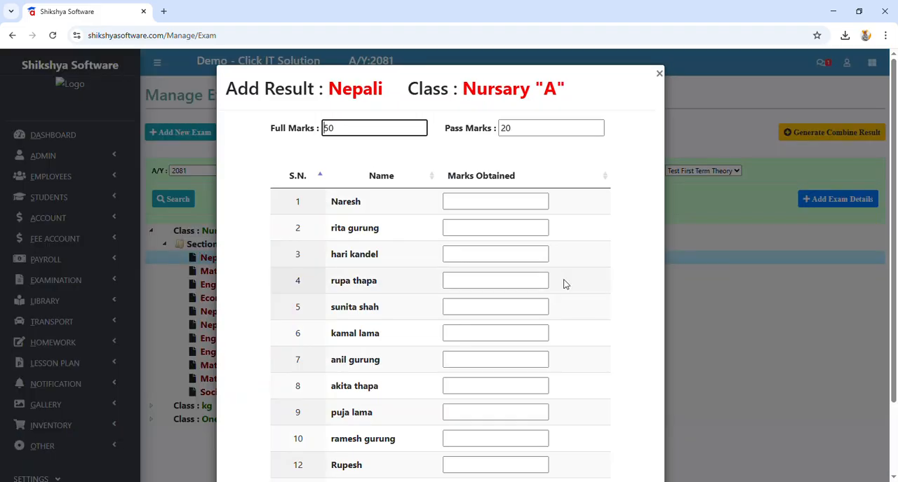
scroll(539, 242, down, 2)
scroll(540, 242, up, 2)
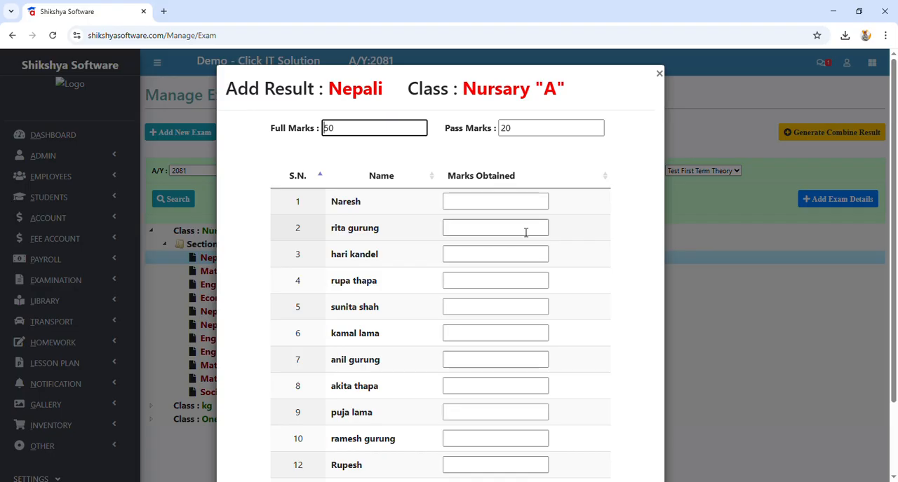
Step: Enter 30 as the marks obtained by the first student in Nepali and save the result
click(515, 202)
scroll(588, 392, down, 2)
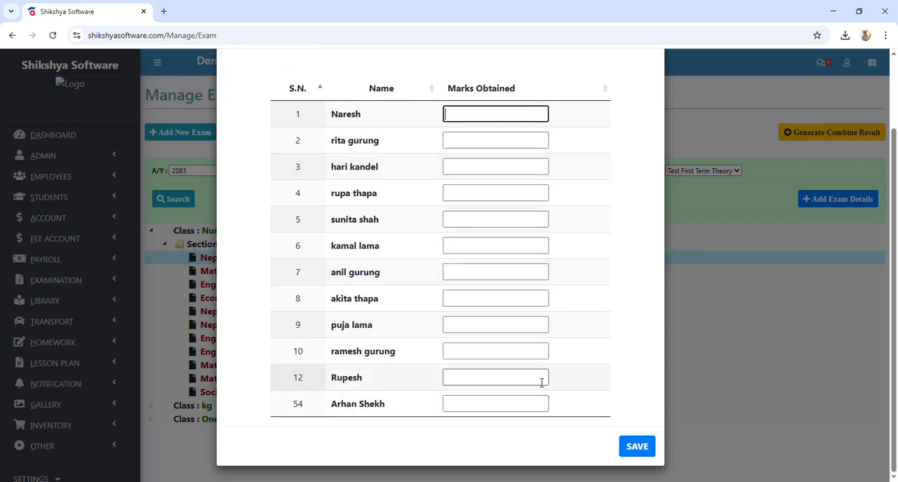
text(w)
text(0)
scroll(559, 292, up, 2)
scroll(587, 301, down, 2)
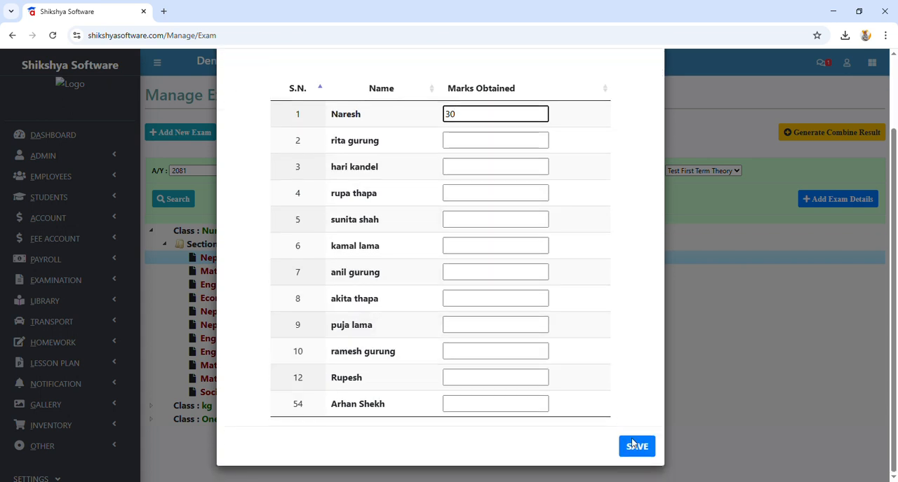
click(635, 446)
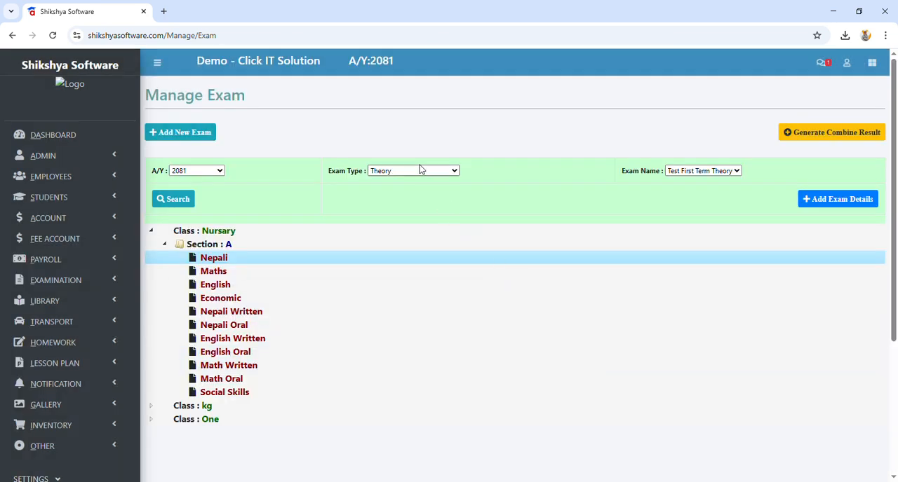
Step: Look at the empty exam details form for the Internal exam Test First Term Internal, and close it without saving
click(404, 197)
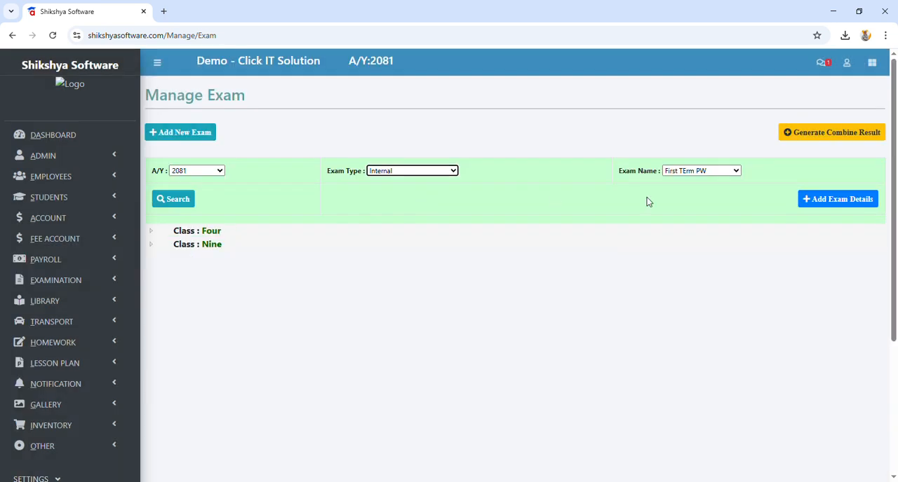
click(702, 176)
click(696, 228)
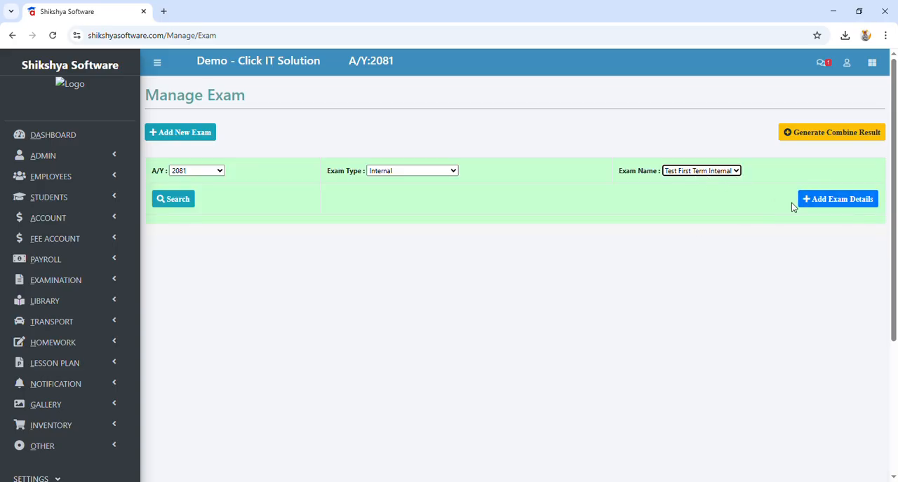
click(830, 201)
click(426, 196)
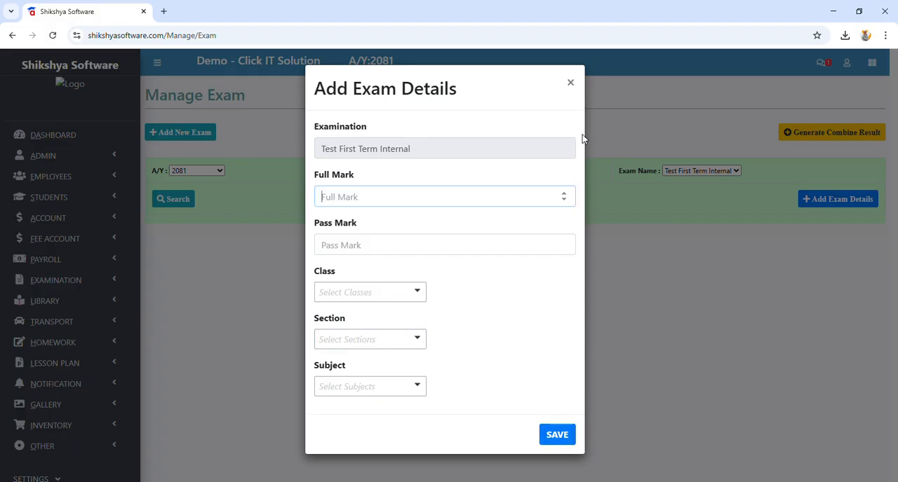
click(570, 84)
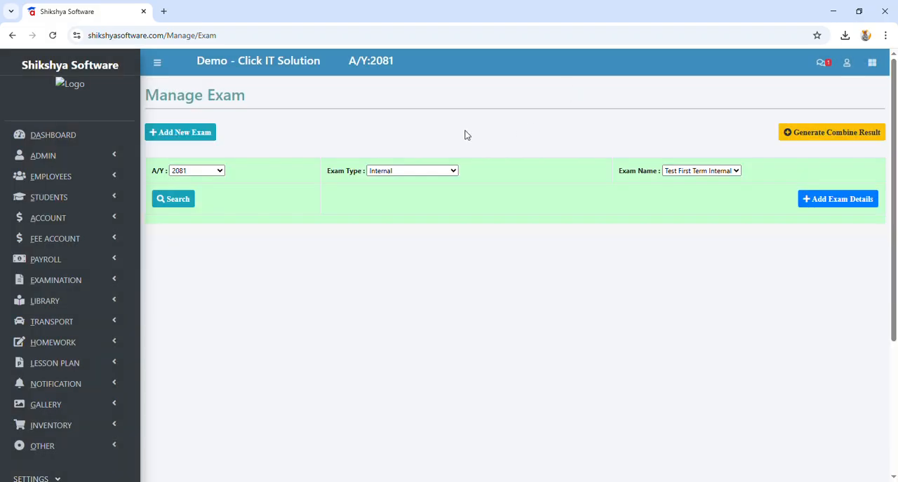
Step: Add a Theory exam titled Second Term Theory, copying from an existing exam of academic year 2081, and review the exam list
click(201, 133)
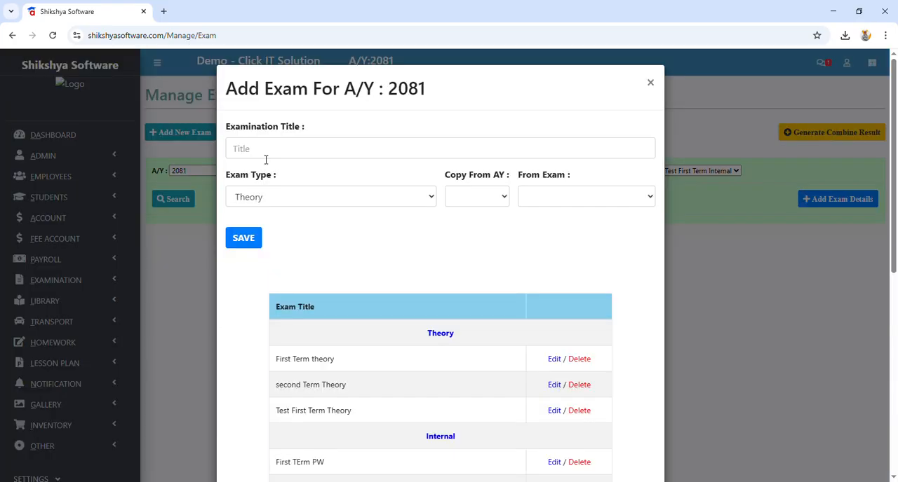
click(265, 159)
text(Secon)
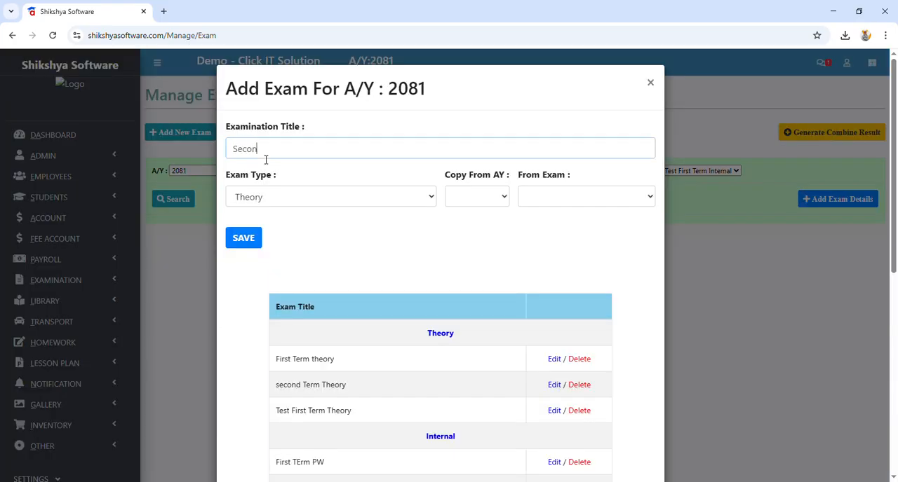
text(d Term Theory)
click(480, 193)
click(480, 230)
click(537, 200)
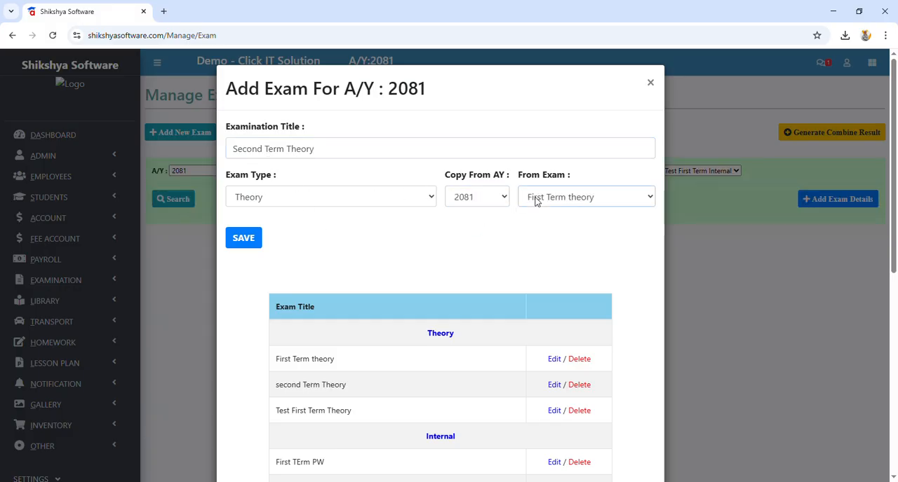
click(568, 258)
click(243, 238)
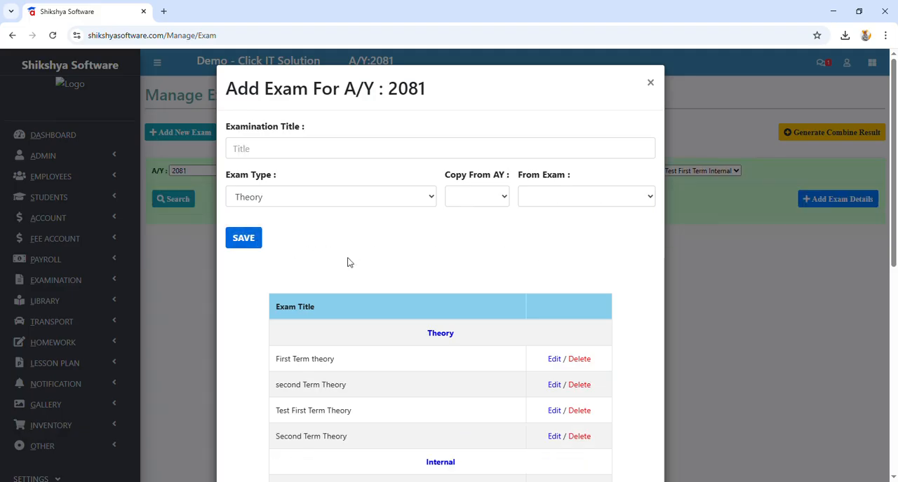
scroll(474, 280, down, 4)
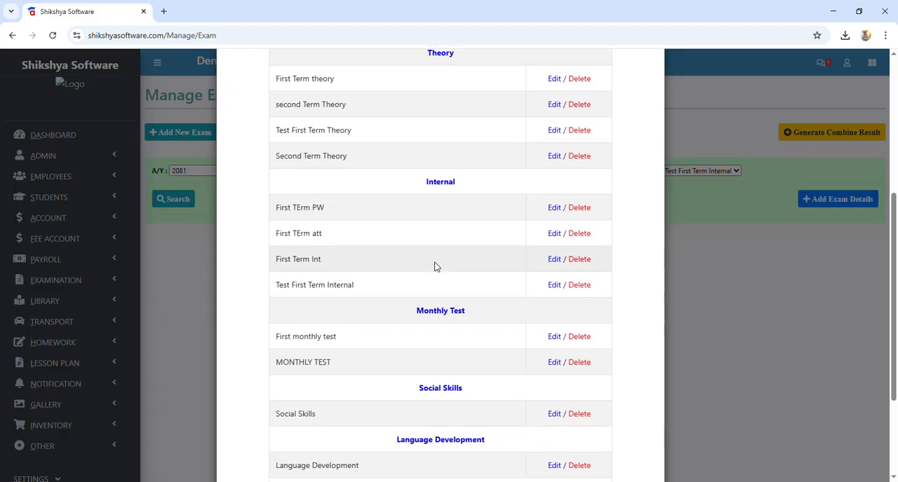
scroll(433, 262, up, 4)
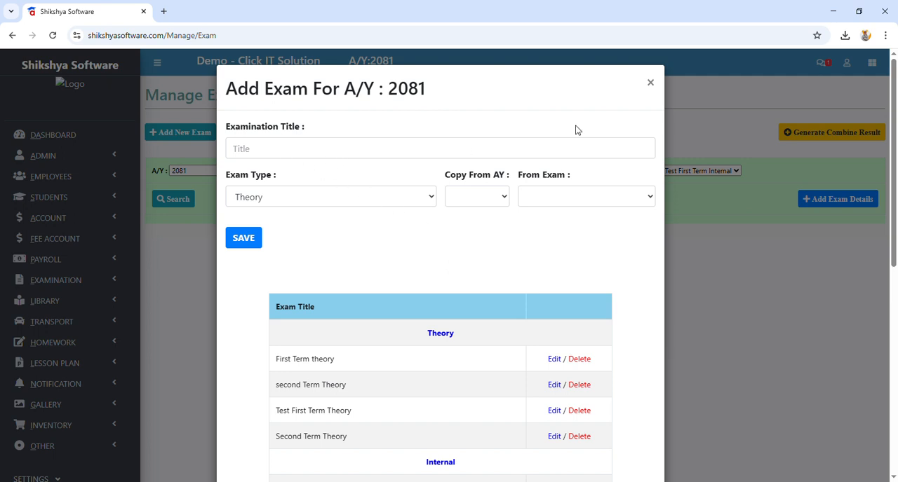
click(650, 83)
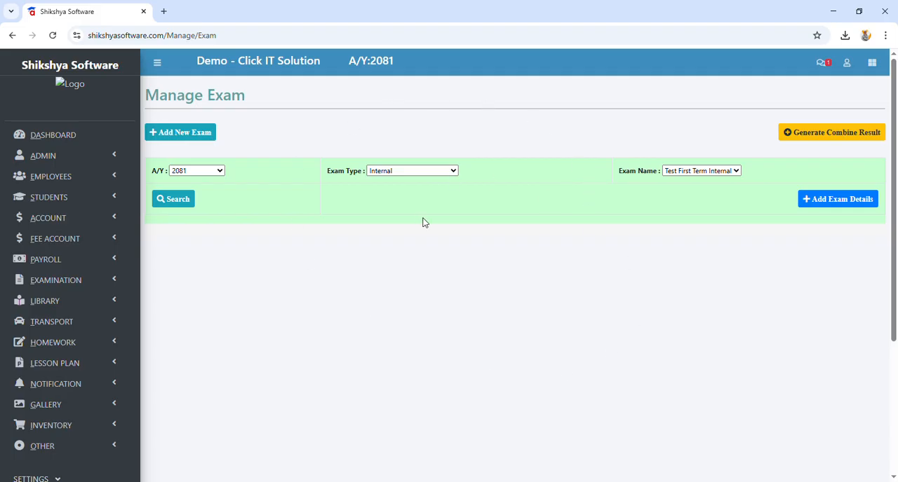
Step: Open the examination report and choose Consolidated Result as the exam/result type
click(74, 280)
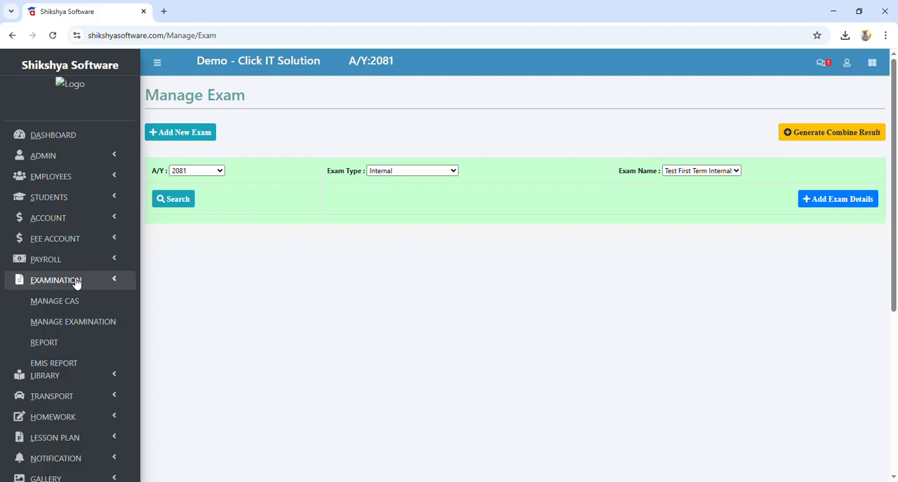
click(76, 322)
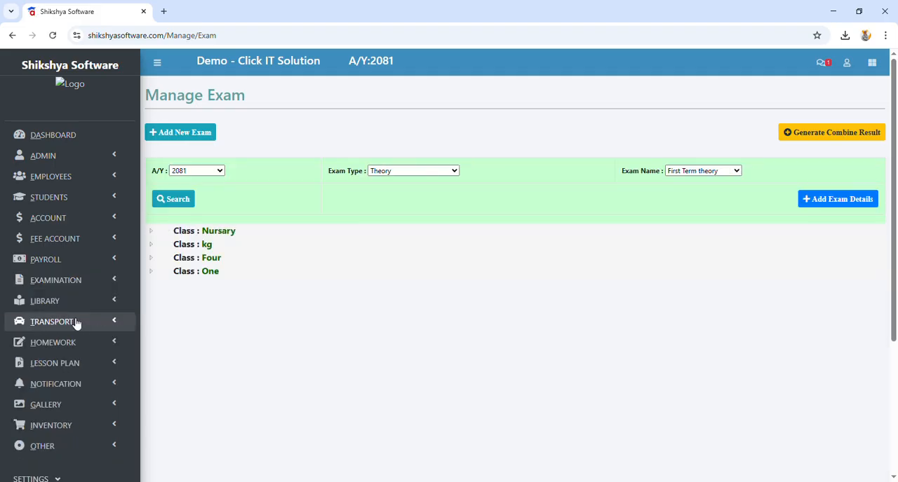
click(75, 282)
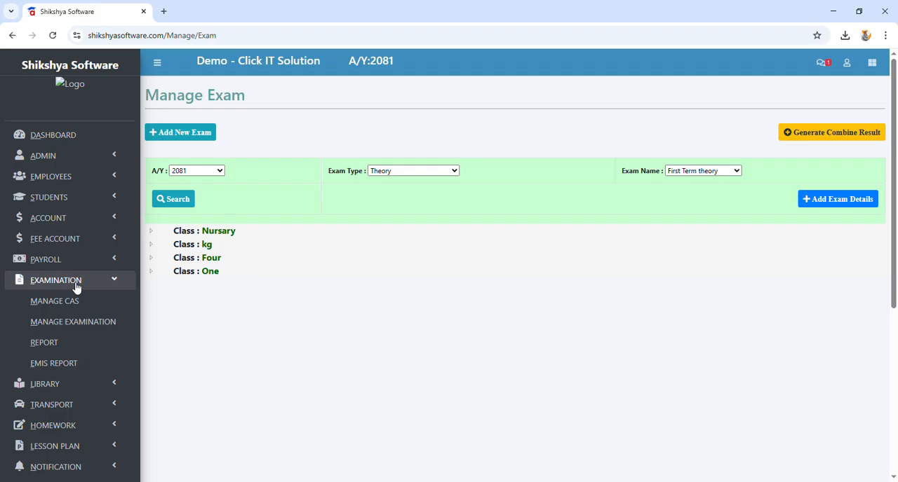
click(64, 343)
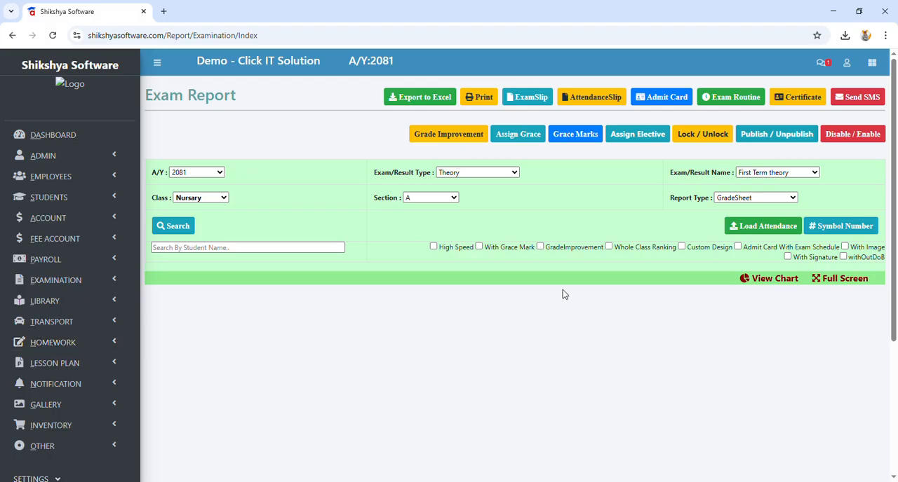
click(70, 292)
click(68, 341)
key(Down)
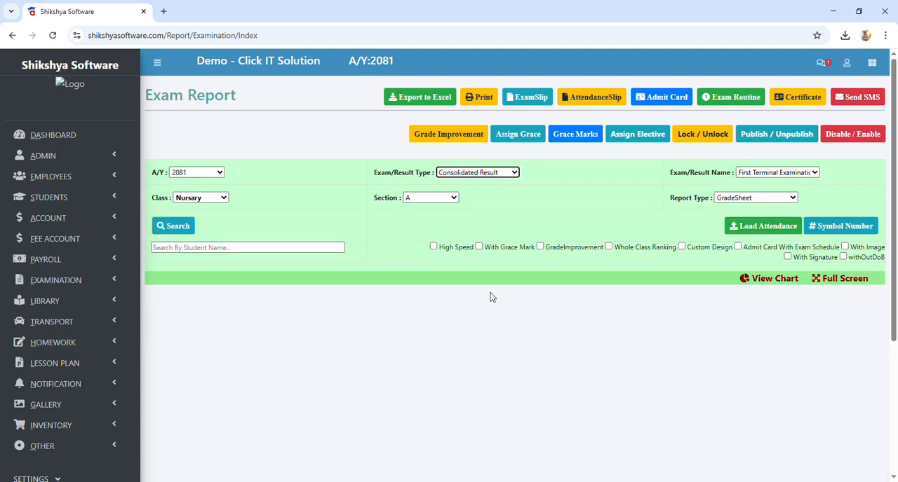
click(474, 172)
Step: Open the examination settings and enter First Term Examination as the title of a new consolidated result
scroll(138, 351, down, 3)
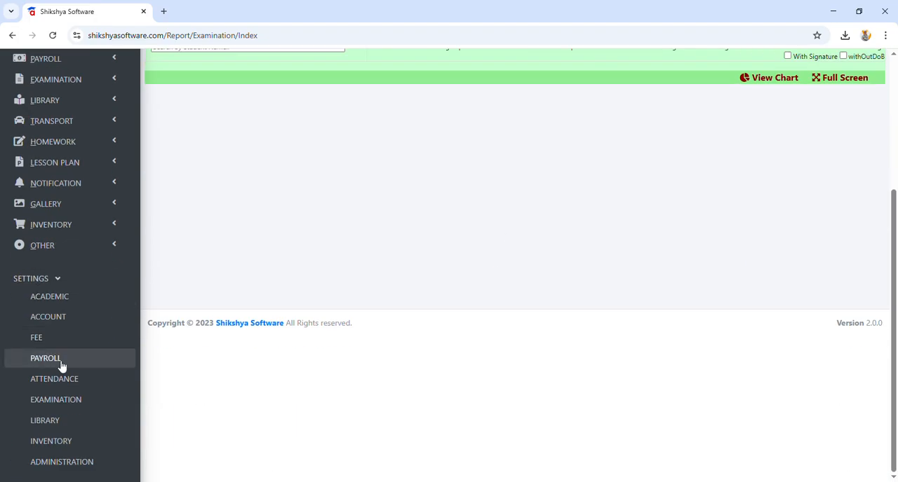
click(79, 400)
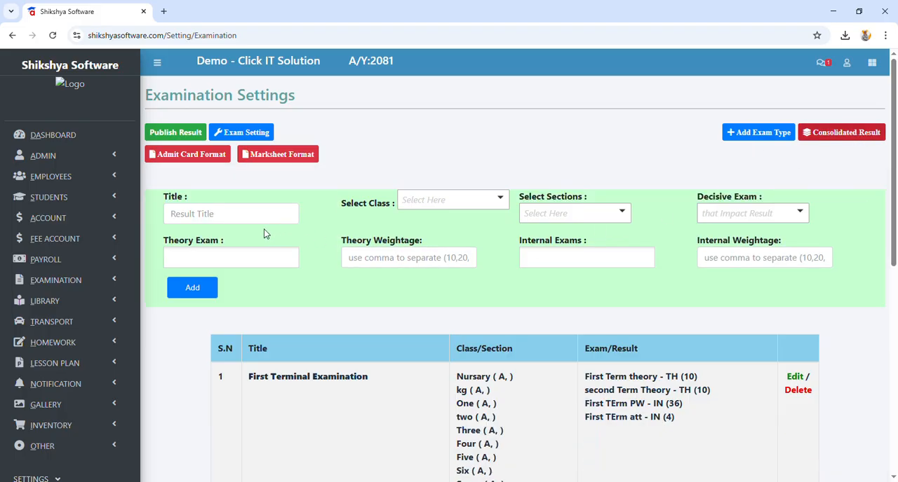
click(246, 223)
text(First)
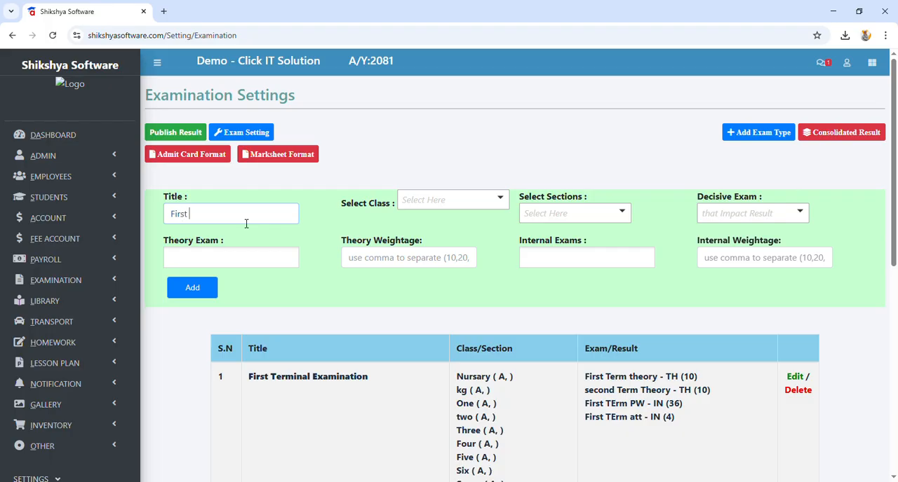
text( Term Examination)
drag(267, 222, 157, 221)
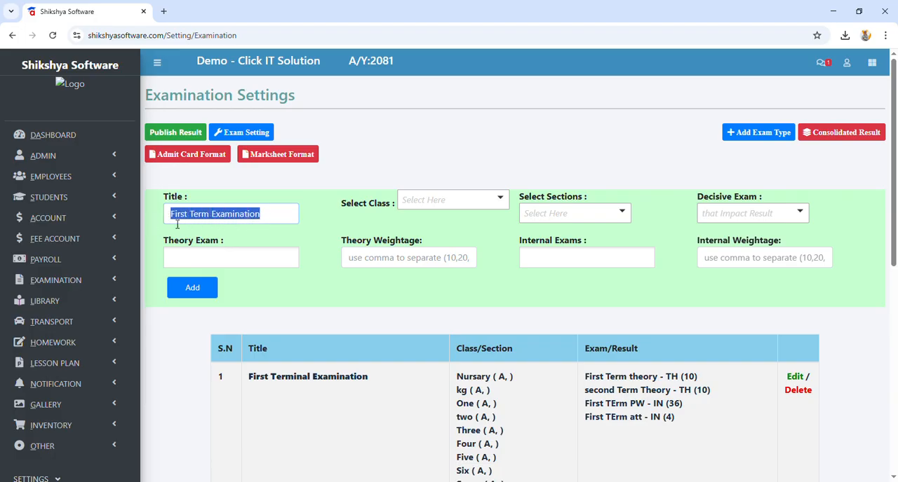
drag(274, 220, 182, 218)
drag(277, 215, 171, 214)
drag(266, 216, 176, 217)
click(216, 218)
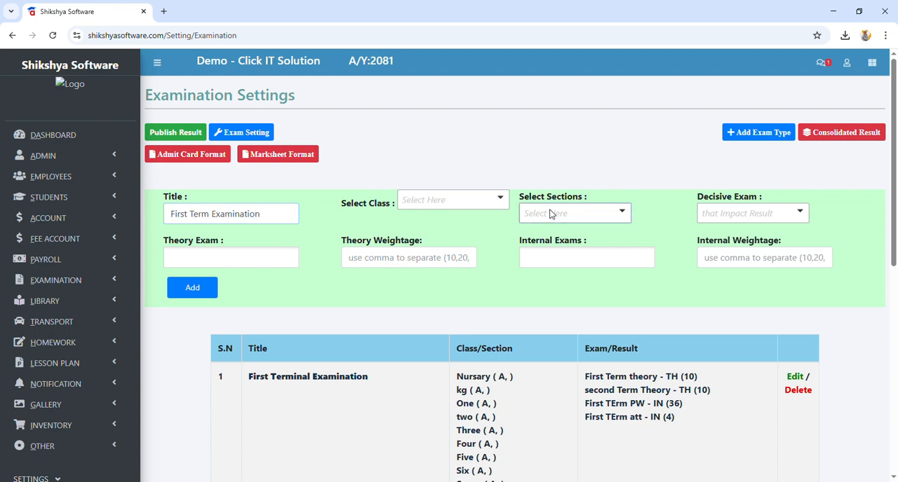
Step: Choose the classes Nursary, kg and One and all sections for the First Term Examination result
click(493, 200)
click(398, 252)
click(390, 277)
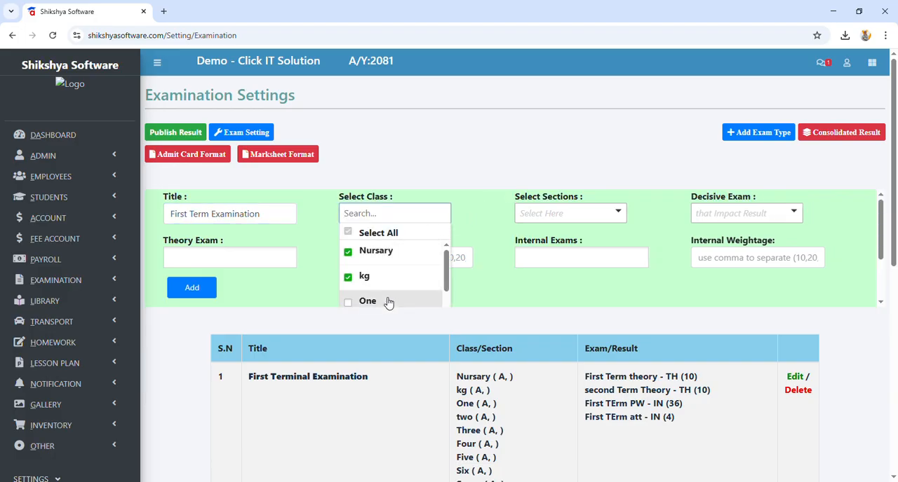
click(388, 302)
click(417, 162)
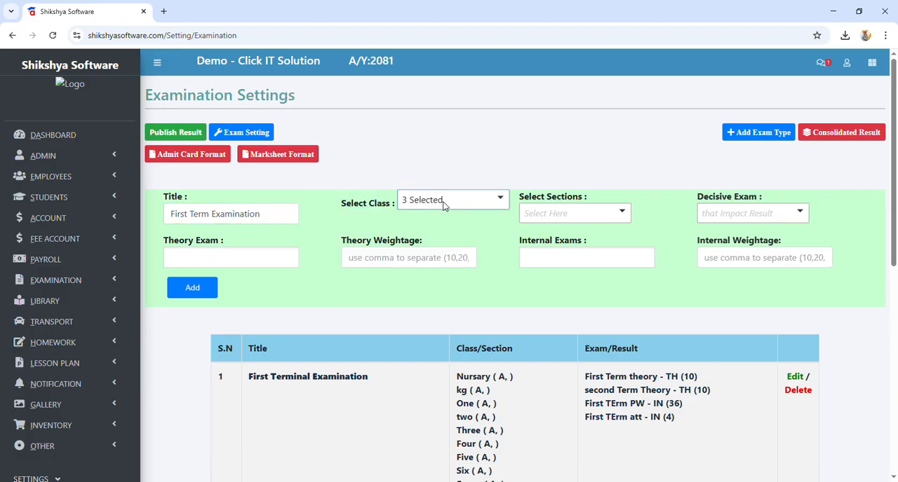
click(558, 213)
click(555, 235)
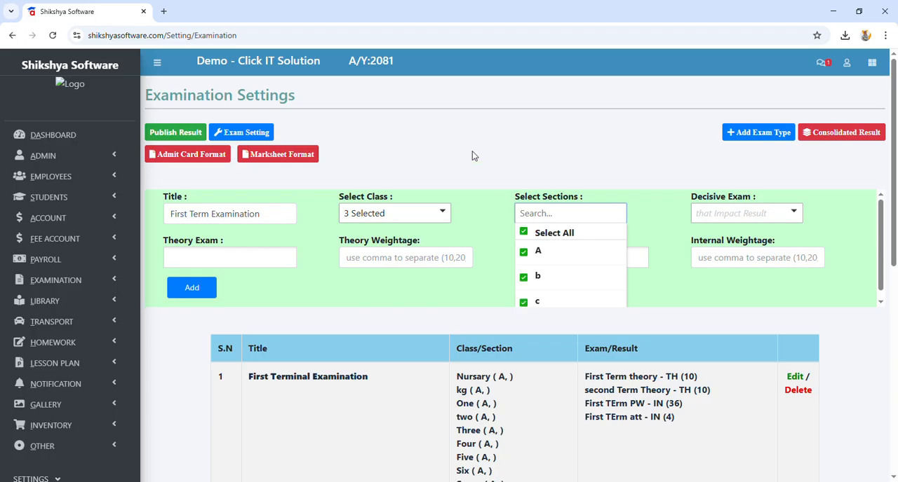
click(472, 155)
Step: Assign Test First Term Theory as the theory exam with a weightage of 100 and add the consolidated result
click(257, 257)
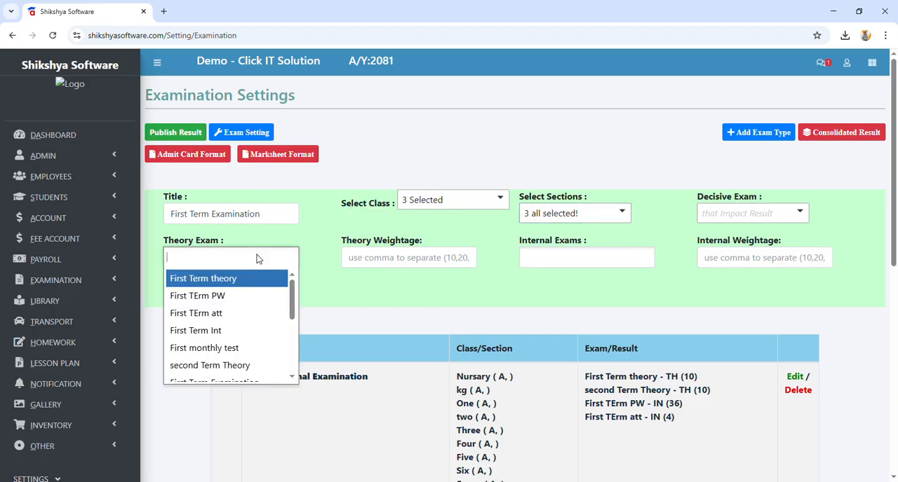
click(218, 348)
click(172, 257)
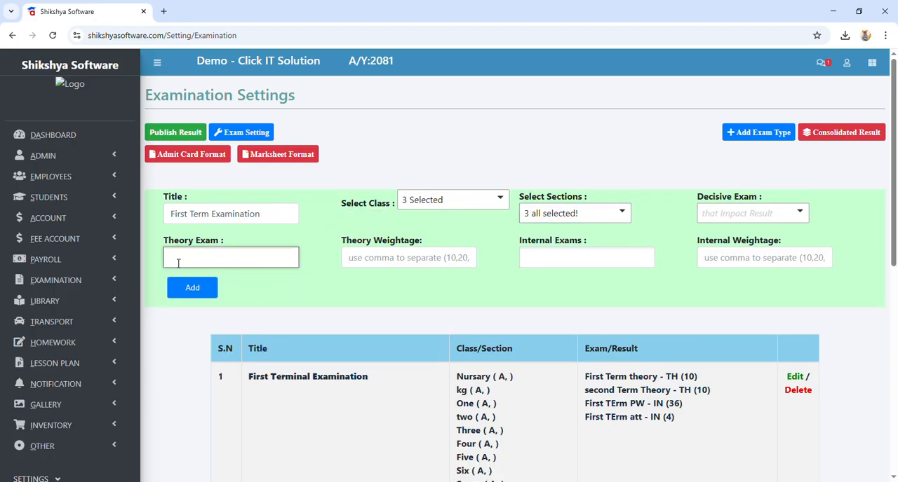
click(176, 261)
scroll(232, 307, down, 2)
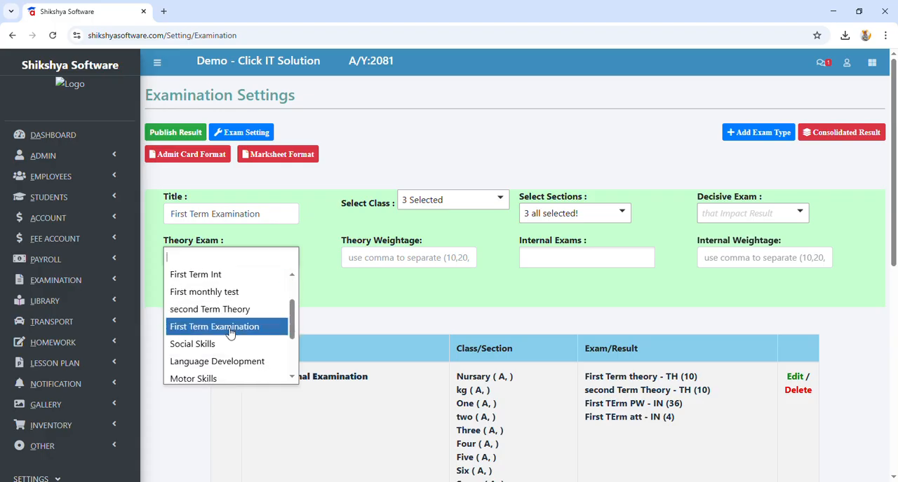
scroll(236, 341, down, 2)
text(tes)
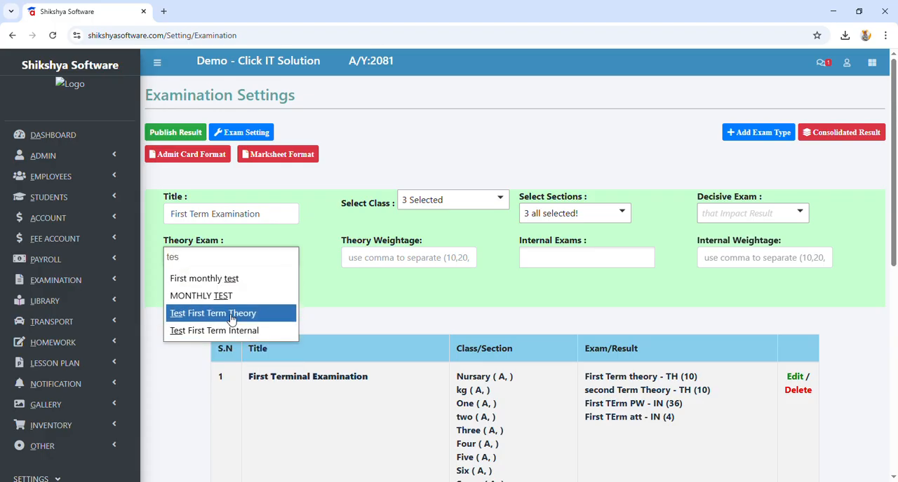
click(226, 314)
click(393, 258)
text(50)
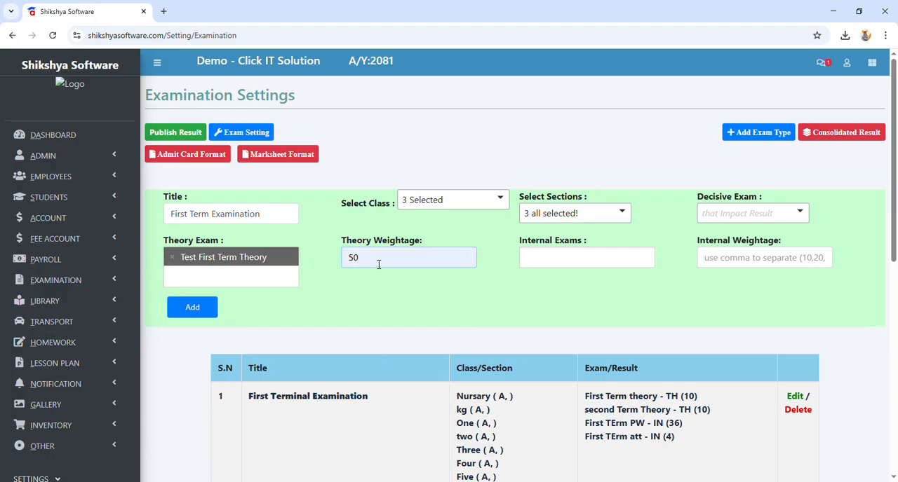
text(100)
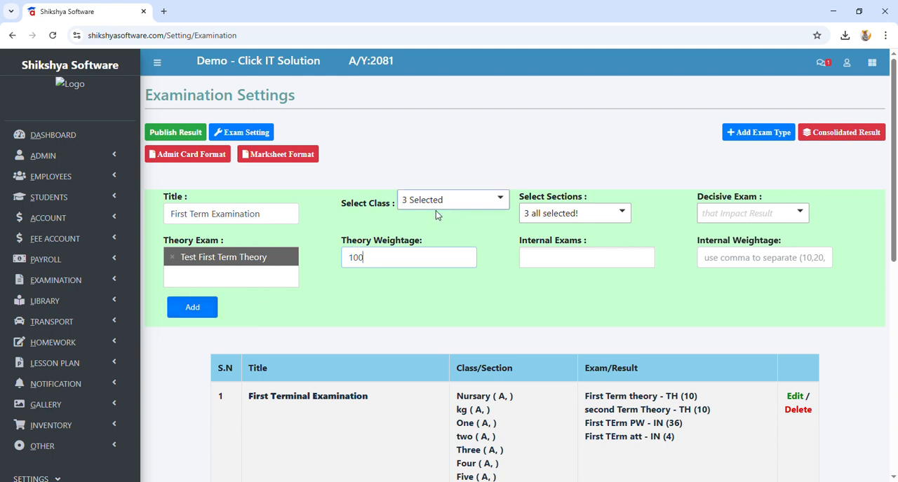
click(203, 315)
Step: Enter First Term Examiantion as the title of another consolidated result
click(219, 215)
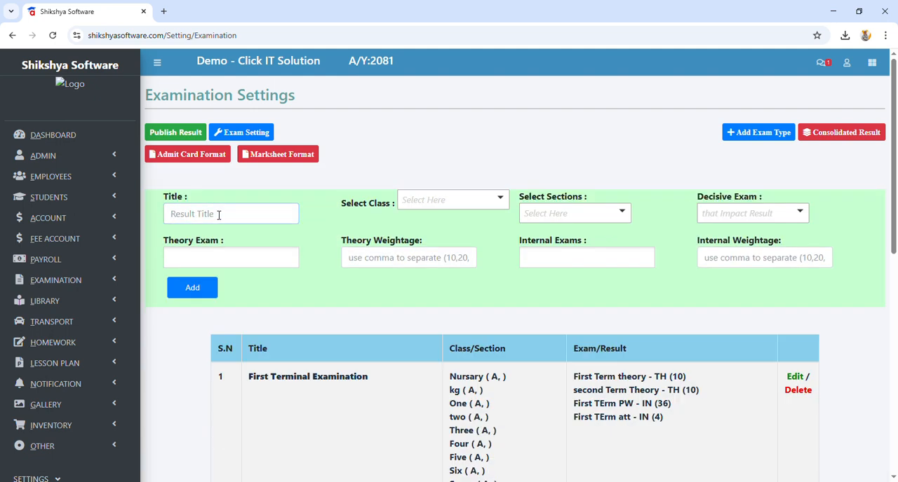
text(First Term Examiantion)
Step: Choose the classes One, both entries named two, Three, Four, Five and Six for the second consolidated result
click(436, 200)
scroll(399, 273, down, 2)
scroll(397, 272, up, 1)
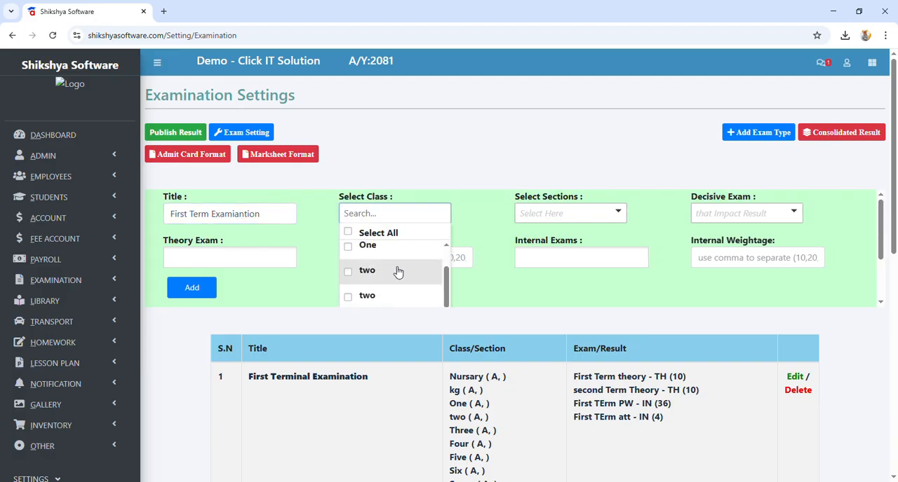
click(371, 252)
click(373, 273)
click(375, 300)
scroll(381, 299, down, 1)
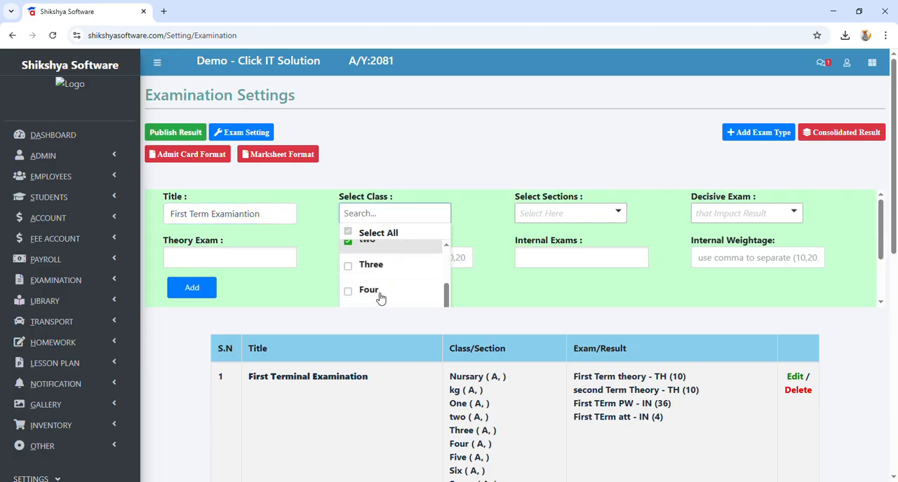
click(379, 271)
click(383, 298)
scroll(382, 288, down, 1)
click(380, 264)
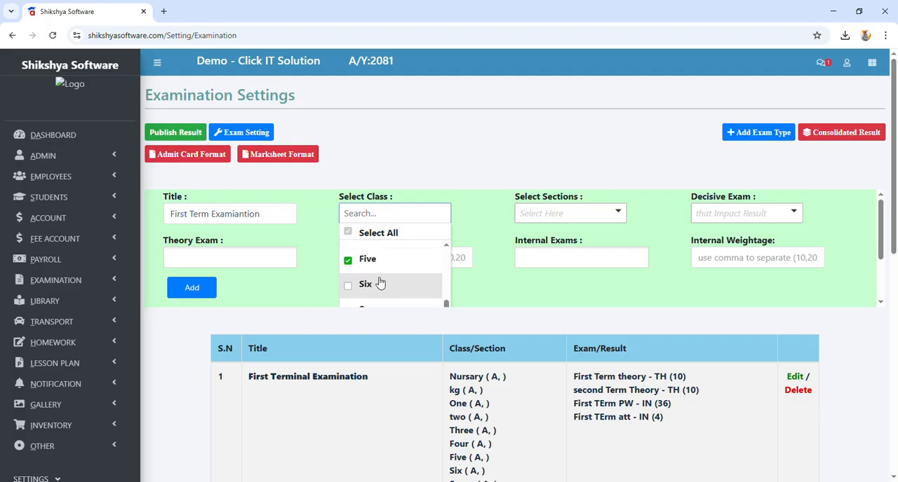
click(381, 283)
Step: Include all sections in the second consolidated result
click(542, 309)
click(550, 217)
click(525, 232)
click(434, 156)
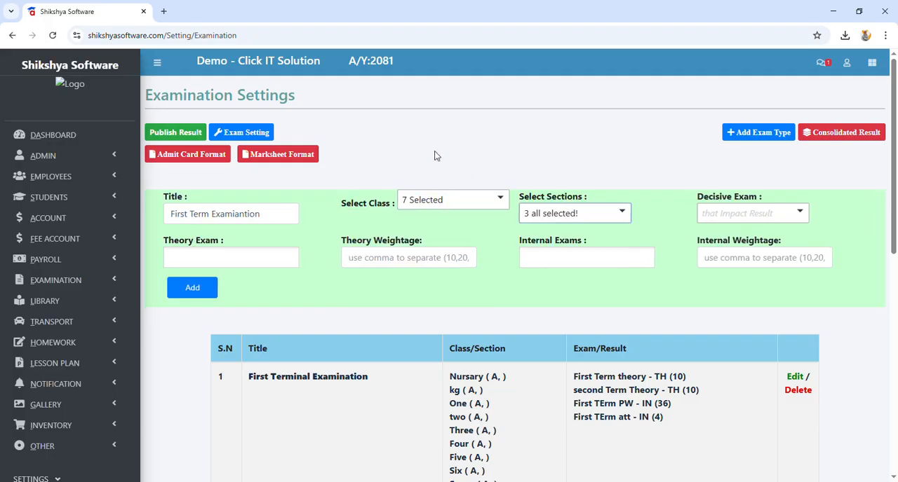
Step: Assign Test First Term Theory as the theory exam of the second consolidated result with a weightage of 50
click(231, 257)
text(test)
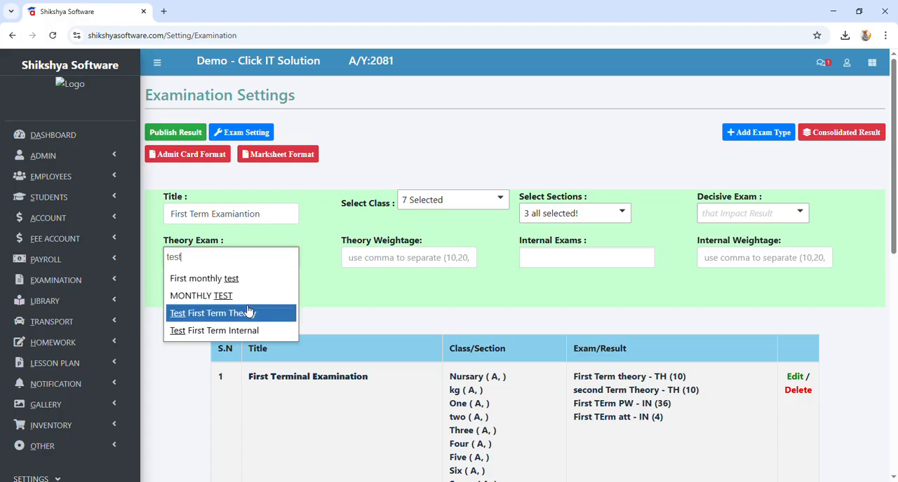
click(251, 313)
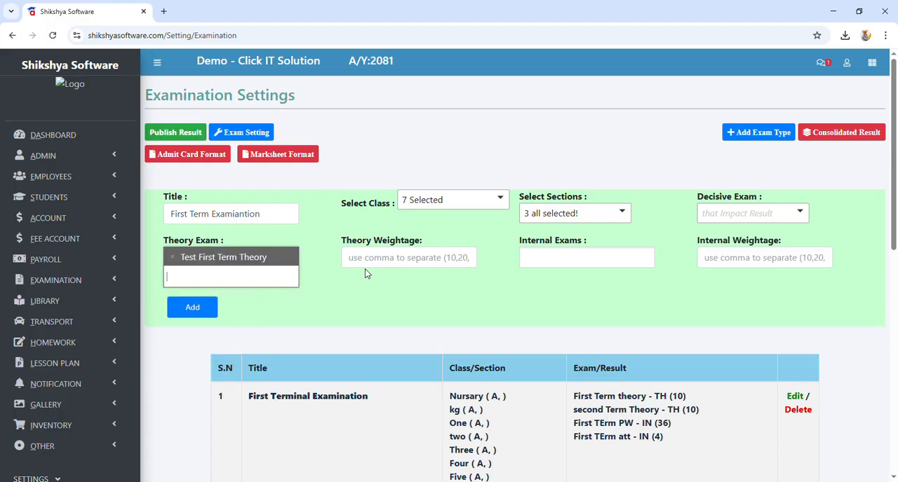
click(380, 260)
text(50)
Step: Assign Test First Term Internal as the internal exam with a weightage of 50 and add the consolidated result
click(545, 258)
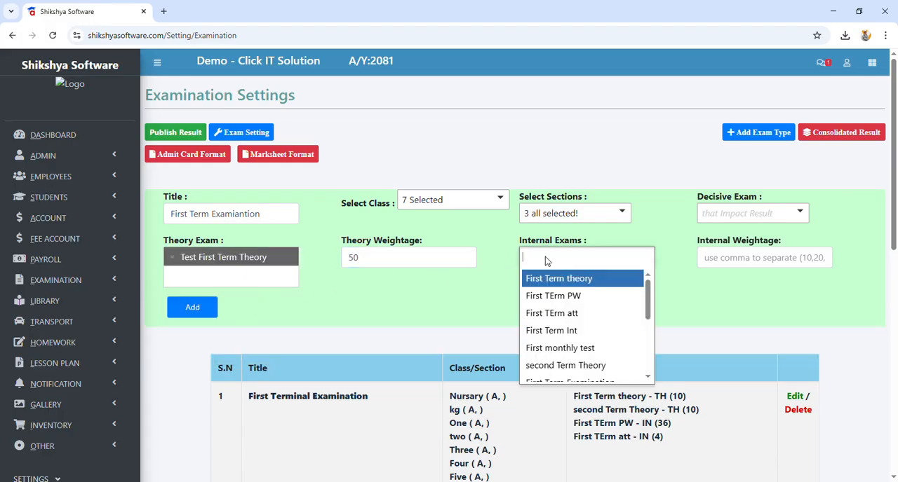
text(test)
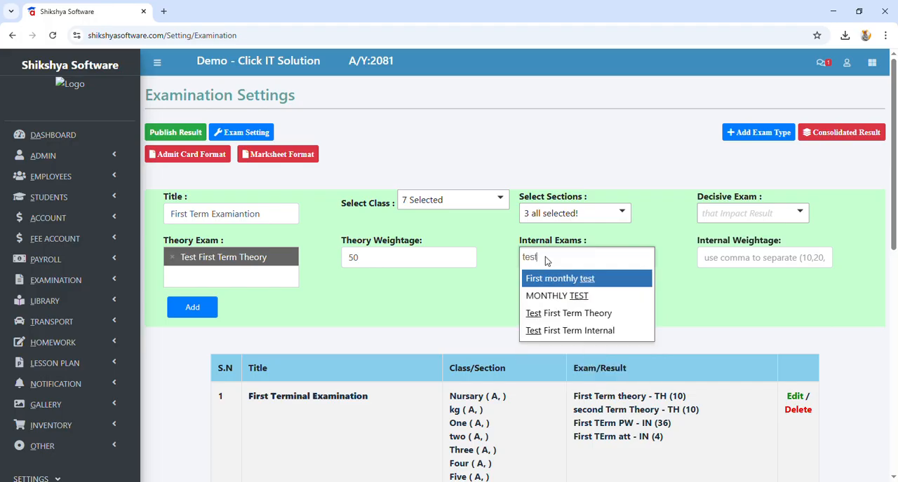
click(573, 331)
click(731, 260)
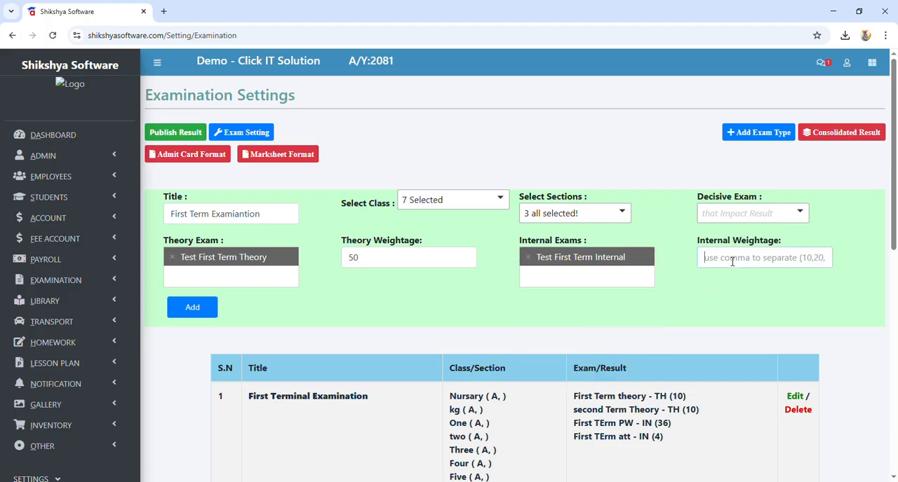
text(50)
click(208, 306)
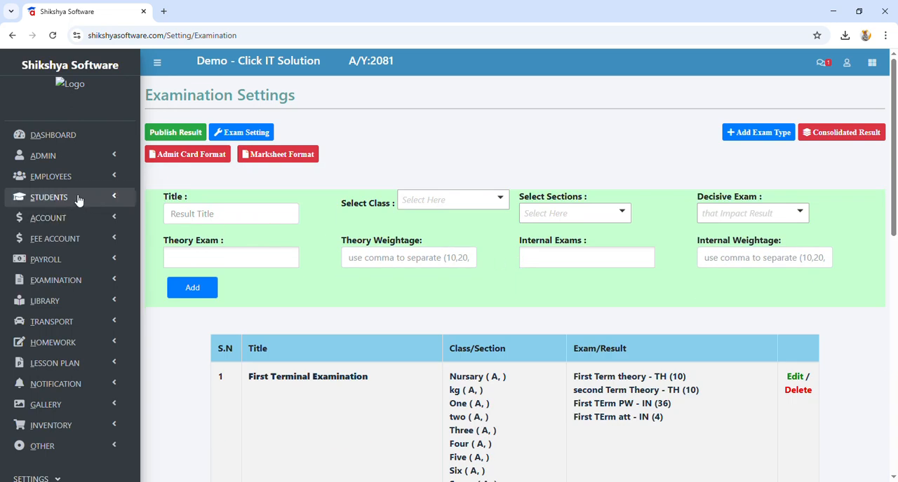
Step: Generate the GradeSheet exam report for the consolidated result First Term Examination, class Nursary, section A, and look through it
click(61, 280)
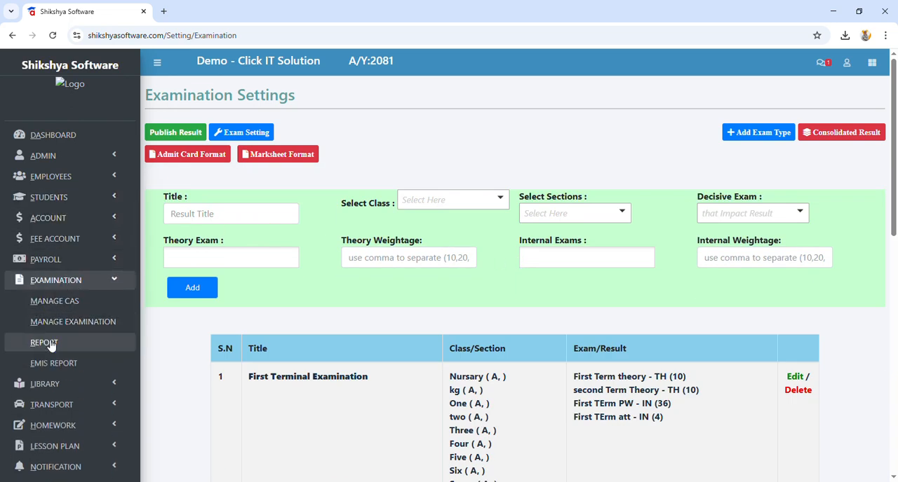
click(32, 342)
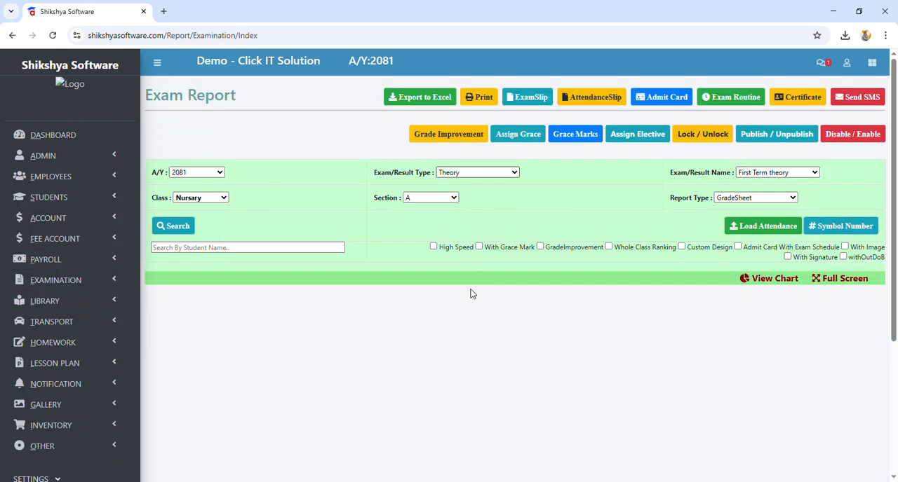
click(784, 173)
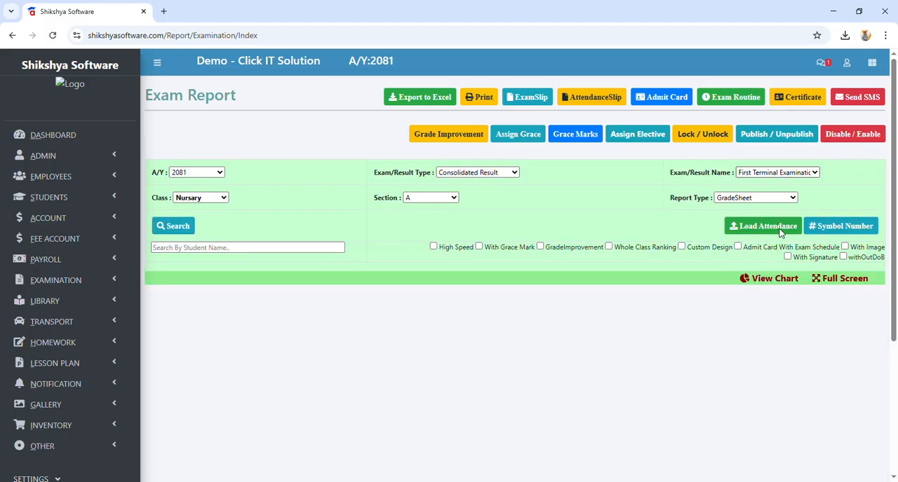
click(784, 231)
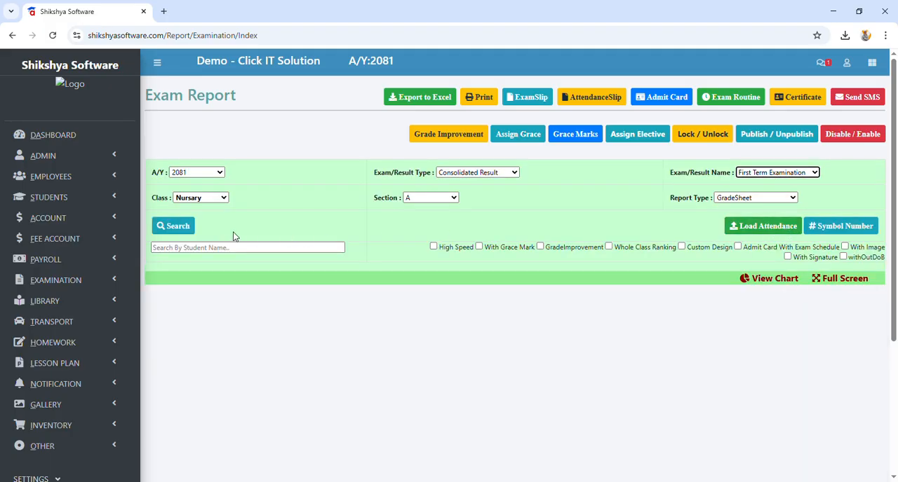
click(177, 227)
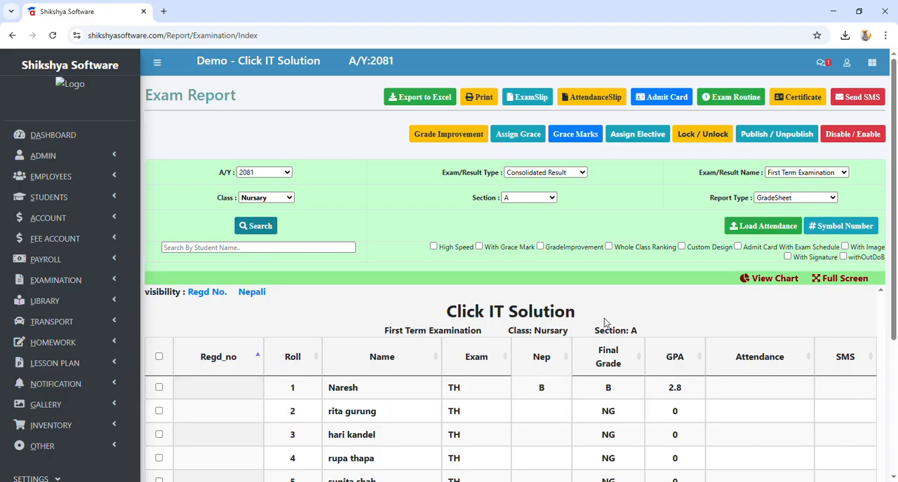
scroll(482, 274, down, 3)
scroll(465, 210, up, 3)
scroll(532, 211, down, 3)
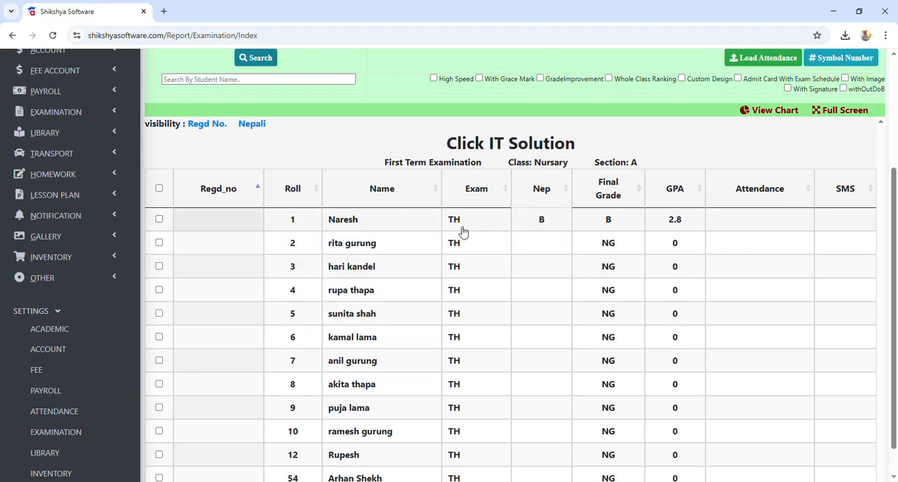
scroll(495, 263, up, 2)
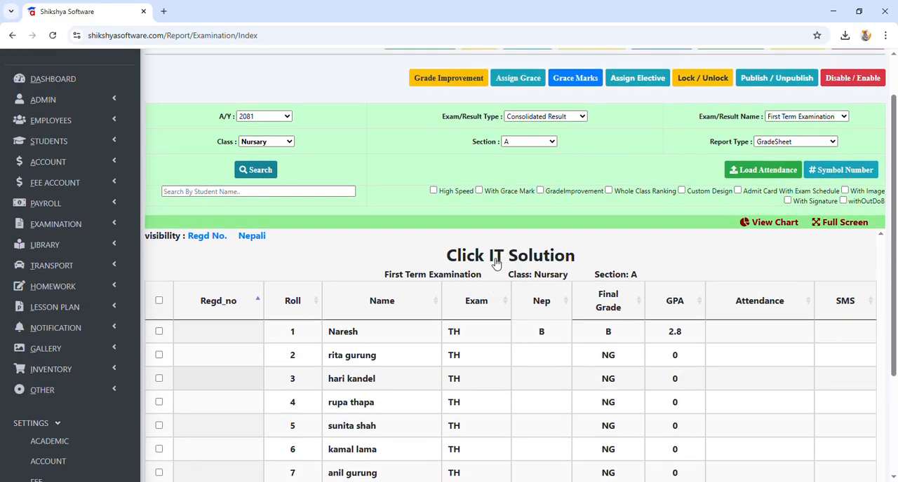
scroll(497, 262, down, 2)
scroll(467, 256, up, 2)
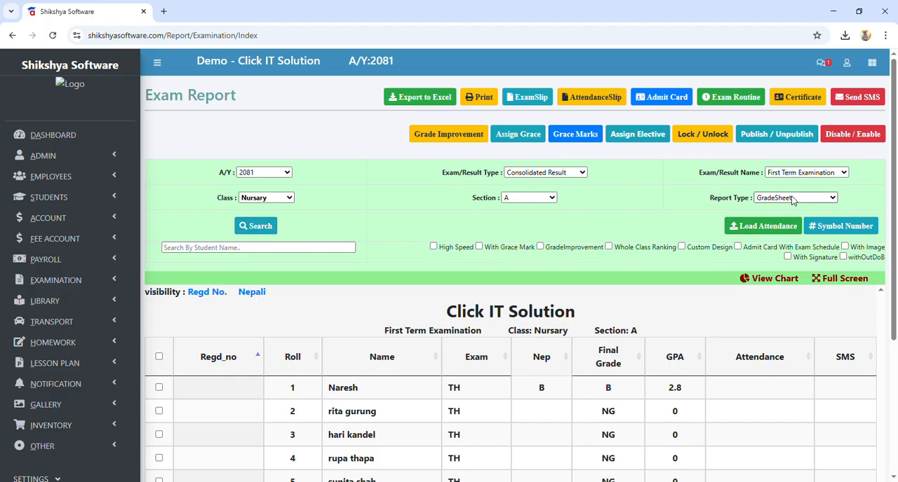
Step: Generate the Marksheet Normalized report for the same class and examine the first student's theory marks in Nepali
click(791, 251)
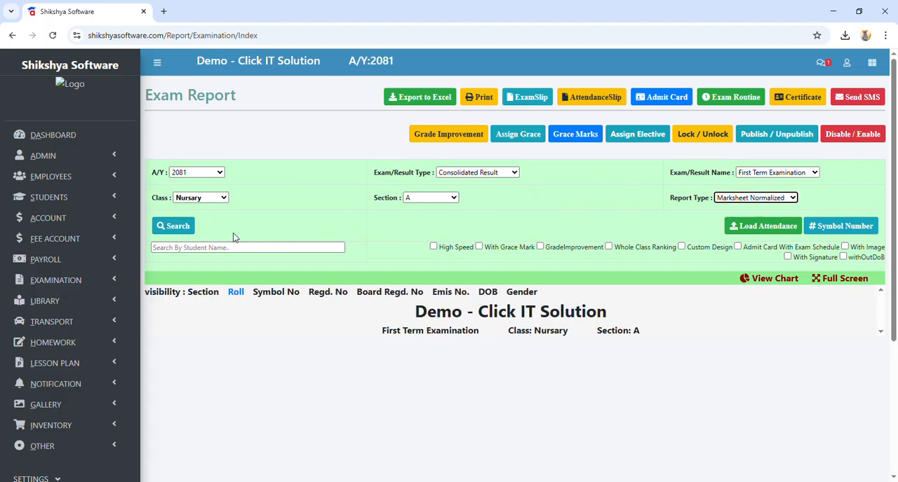
click(175, 227)
scroll(358, 256, down, 2)
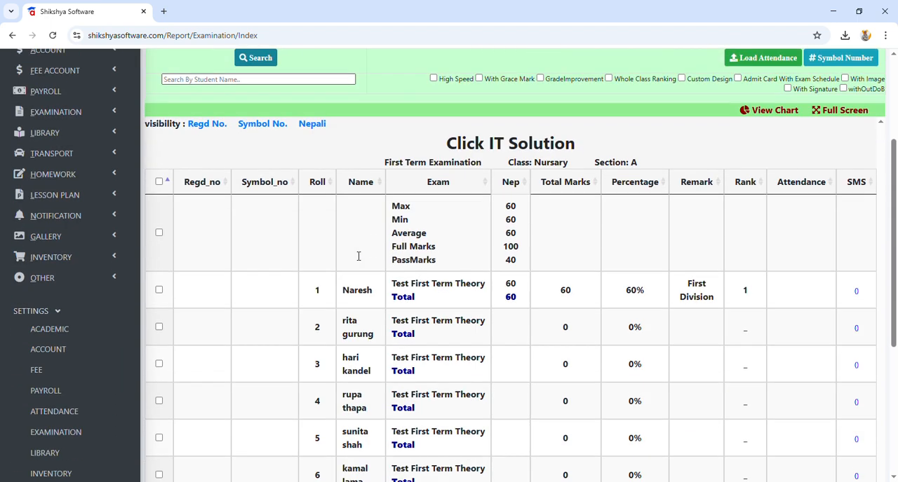
drag(393, 284, 505, 287)
click(512, 287)
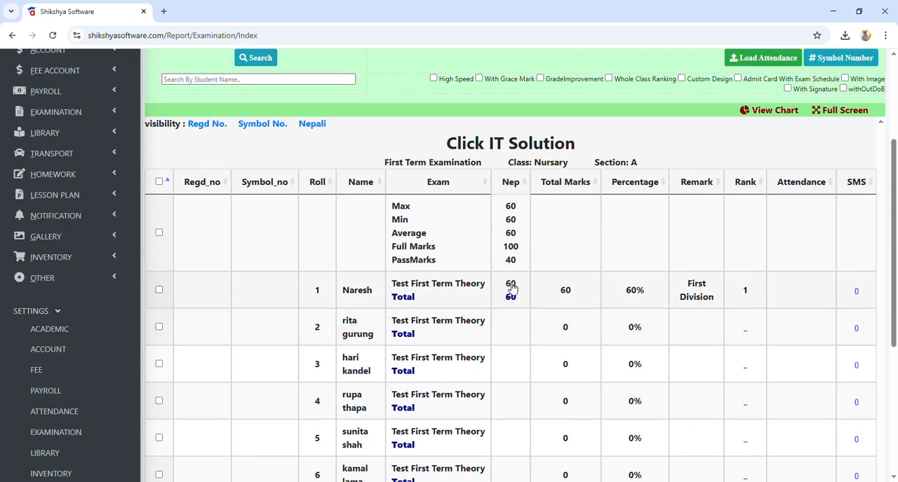
double_click(512, 288)
scroll(495, 297, up, 1)
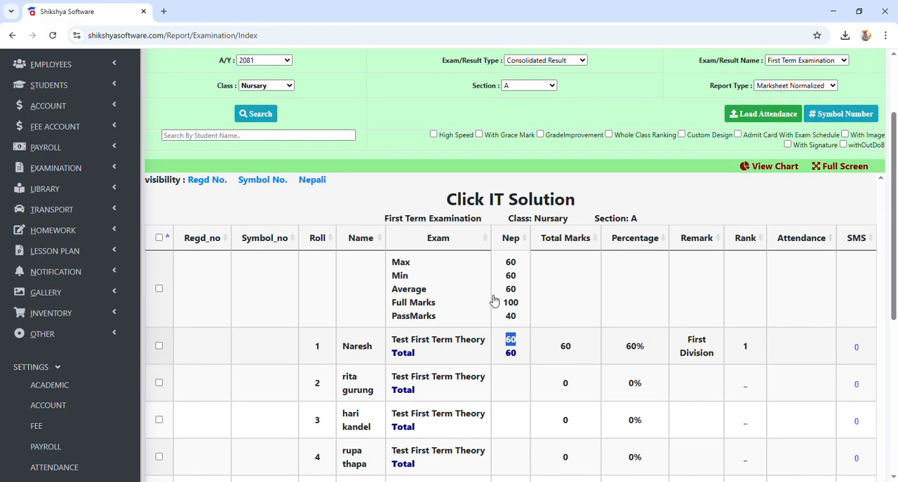
scroll(485, 319, up, 2)
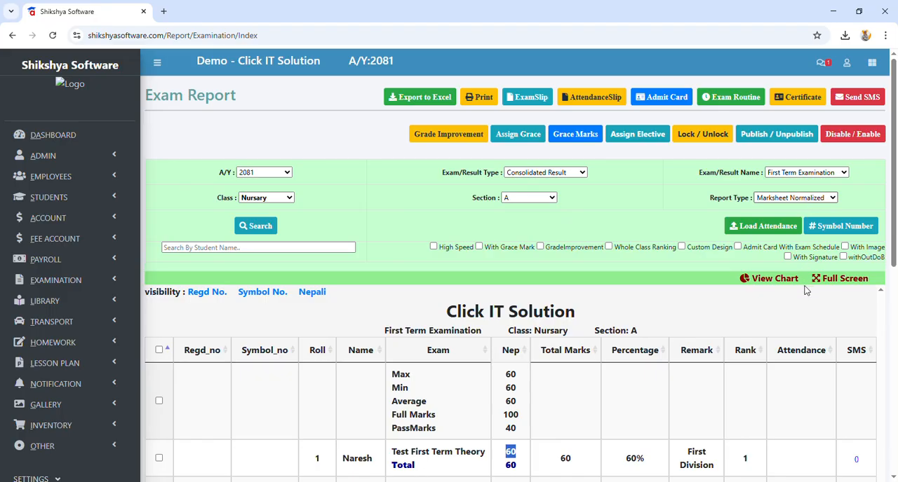
Step: Generate the GradeSheet CDC Format report for class Nursary, section A, and look through the grades
click(174, 227)
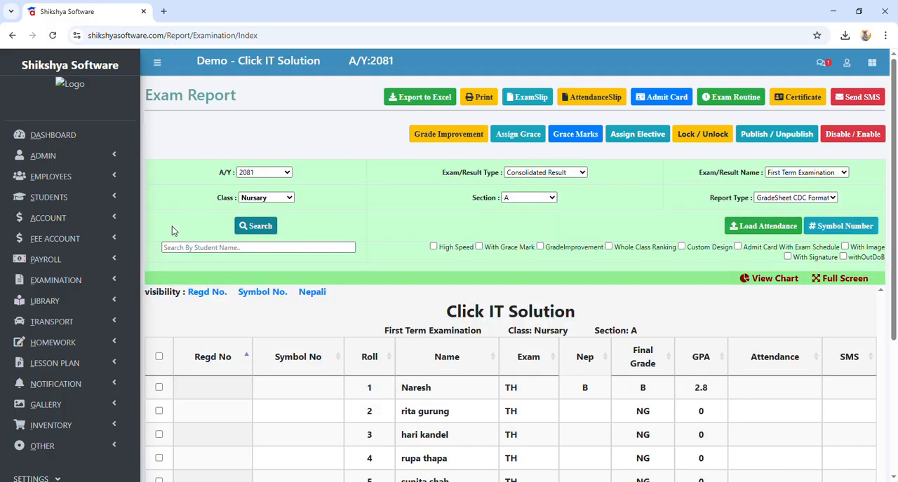
scroll(386, 343, down, 2)
scroll(386, 343, up, 2)
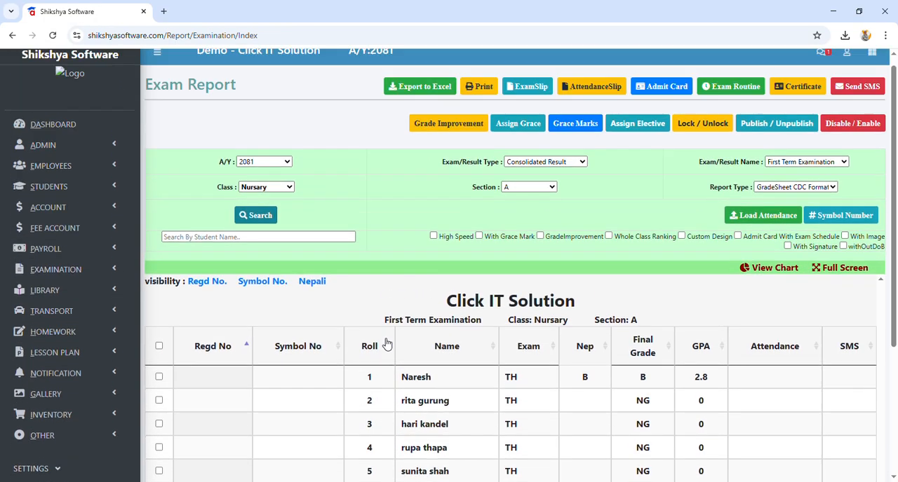
Step: Regenerate the report as Marksheet Normalized, open its printable version, and return to the exam report page
click(783, 232)
click(177, 226)
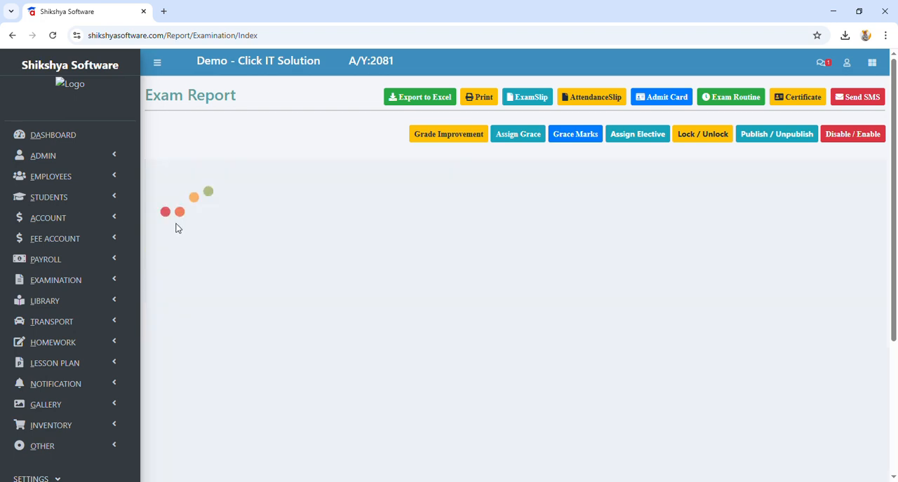
scroll(249, 317, down, 2)
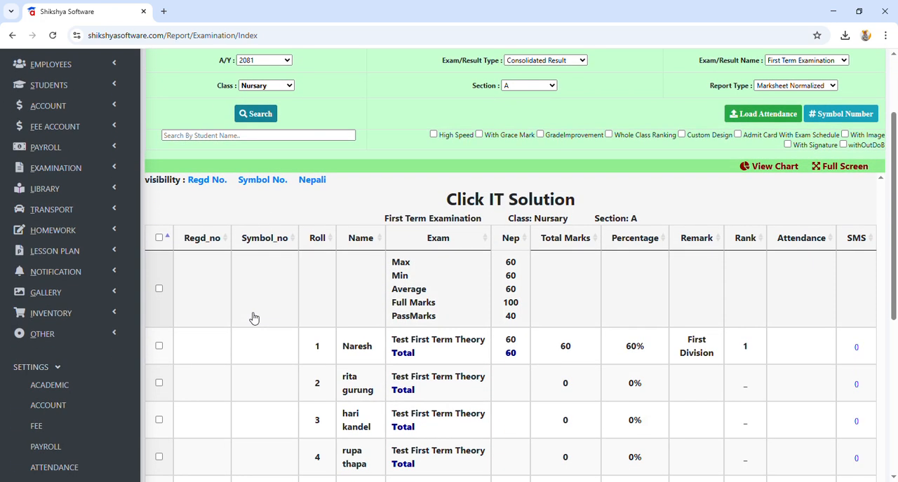
scroll(254, 318, down, 1)
scroll(277, 260, up, 2)
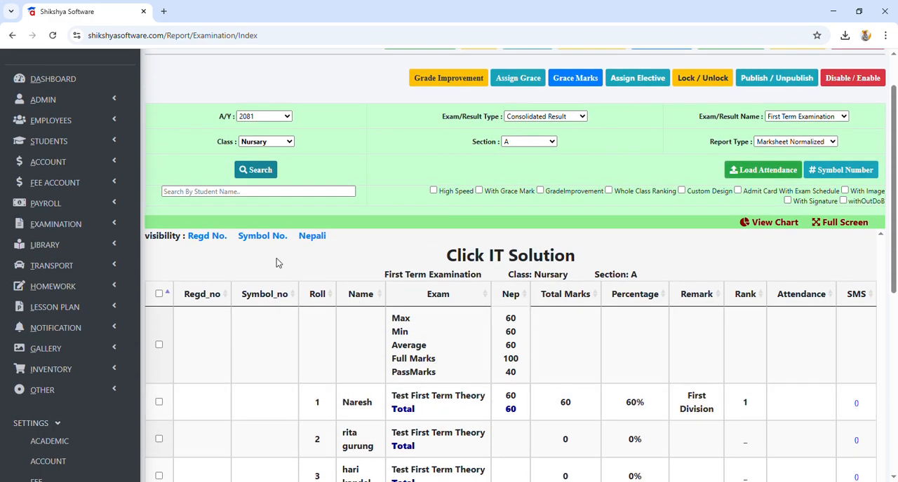
scroll(456, 349, up, 1)
click(485, 102)
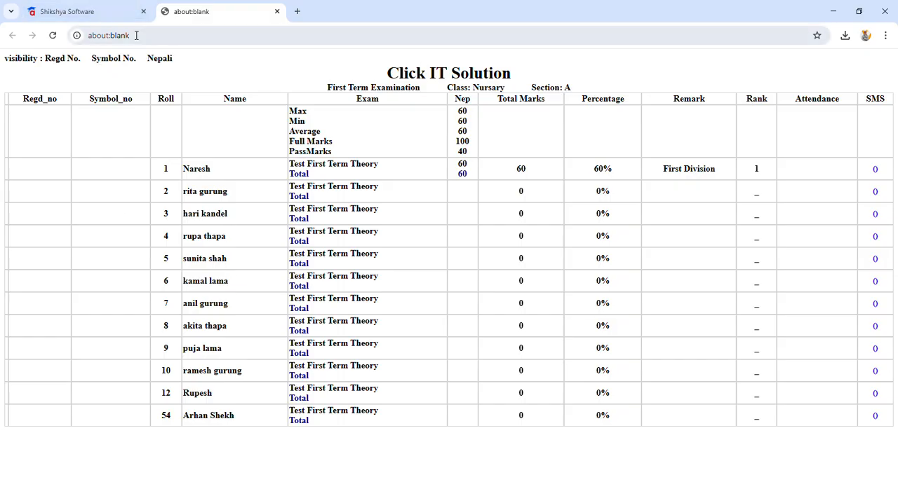
click(98, 17)
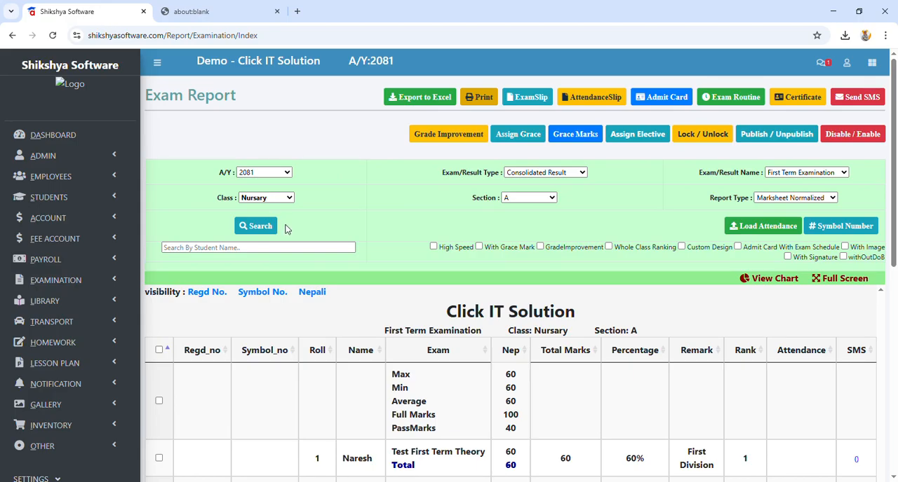
Step: Generate the GradeSheet CDC Format report, select all students and open their printable grade sheets
scroll(341, 227, down, 1)
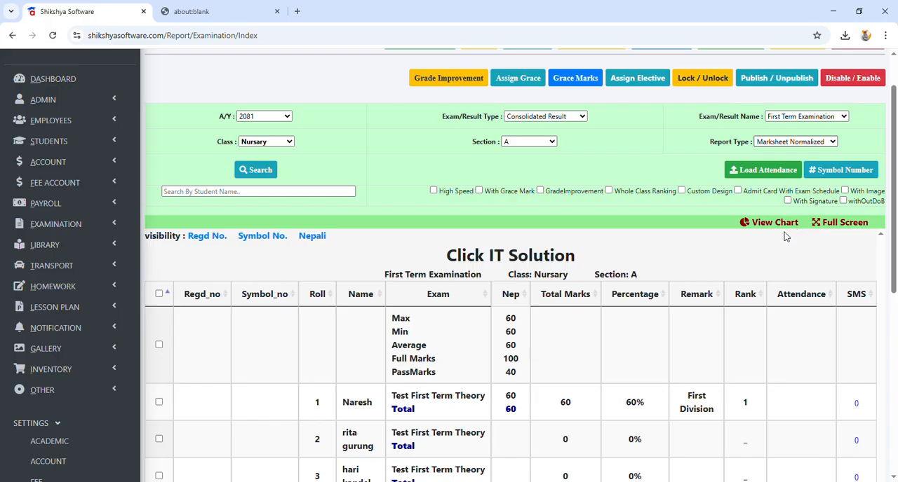
click(173, 171)
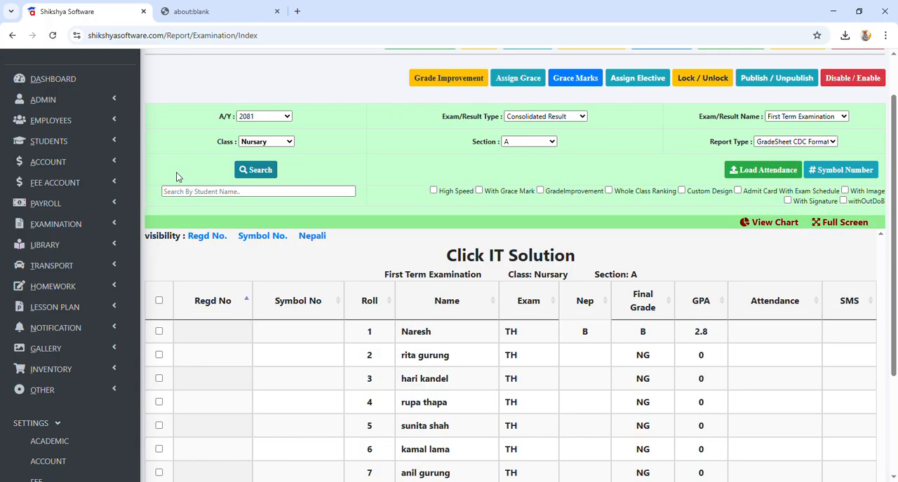
click(159, 302)
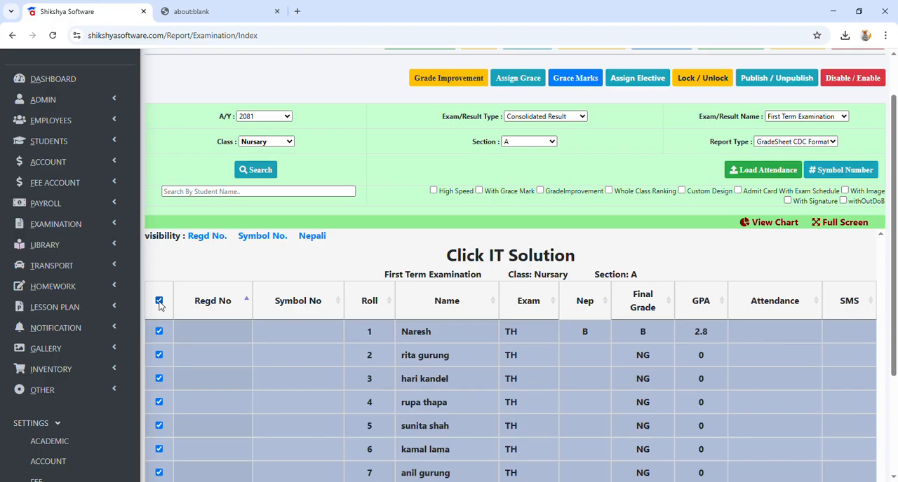
scroll(222, 310, up, 1)
click(479, 101)
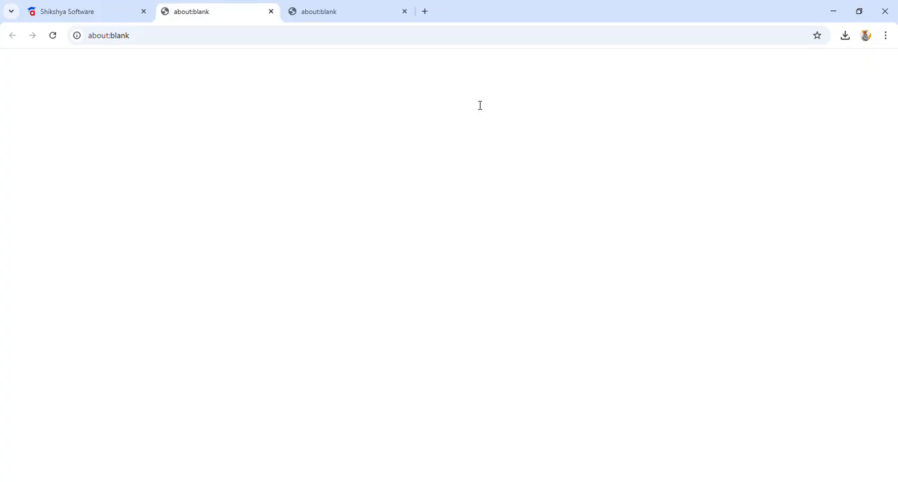
Step: Examine the printable grade sheets, including the extra credit subject row and the date of issue and principal fields
scroll(413, 236, down, 4)
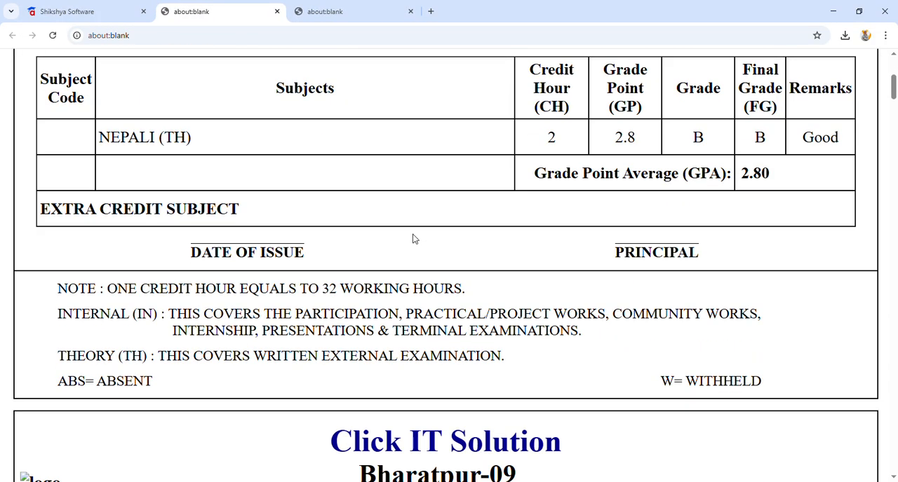
scroll(413, 239, down, 8)
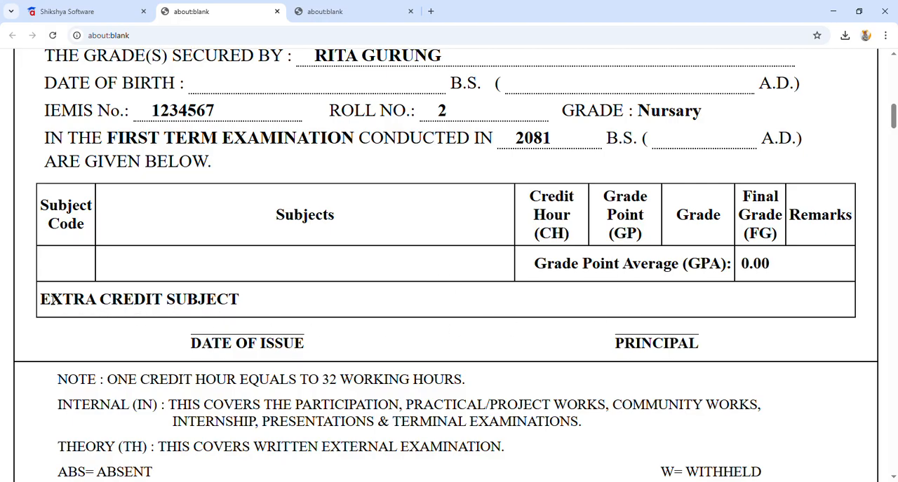
drag(47, 302, 262, 300)
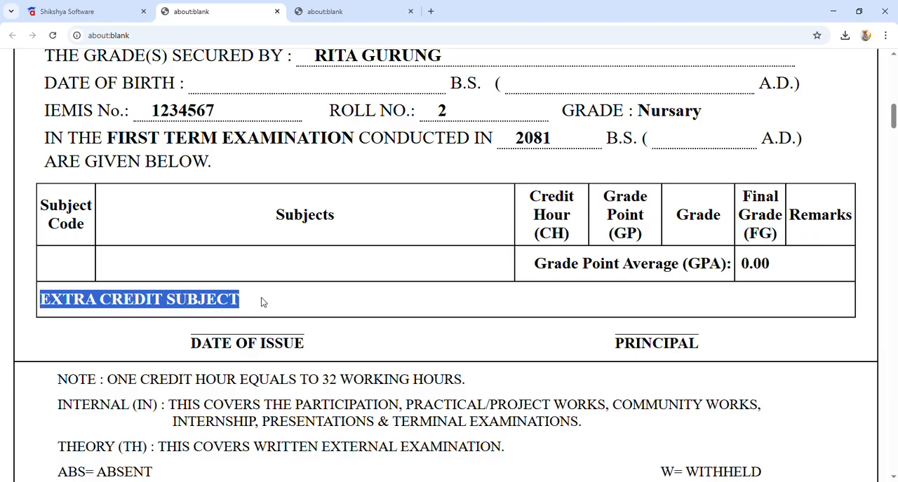
drag(188, 347, 611, 345)
click(629, 352)
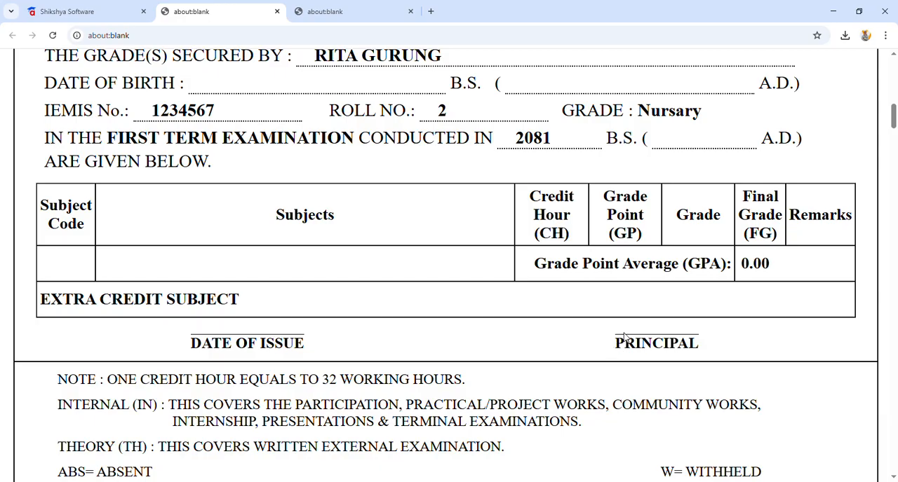
drag(622, 347, 723, 351)
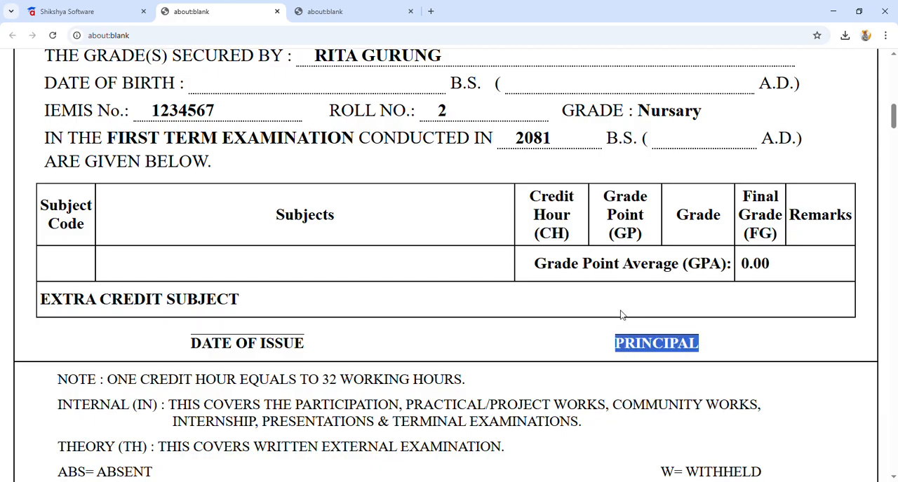
Step: Check the print preview of the grade sheets, return to the exam report and clear the selection of all students
scroll(621, 313, down, 5)
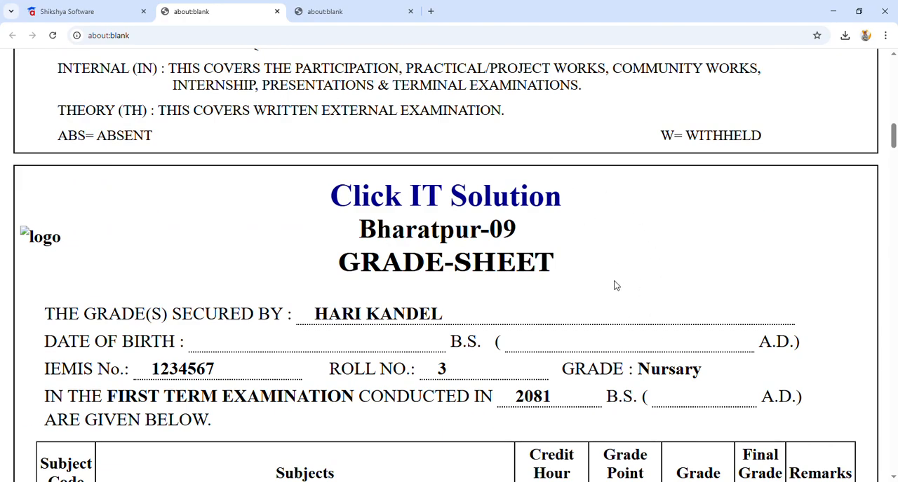
key(ctrl+p)
click(721, 428)
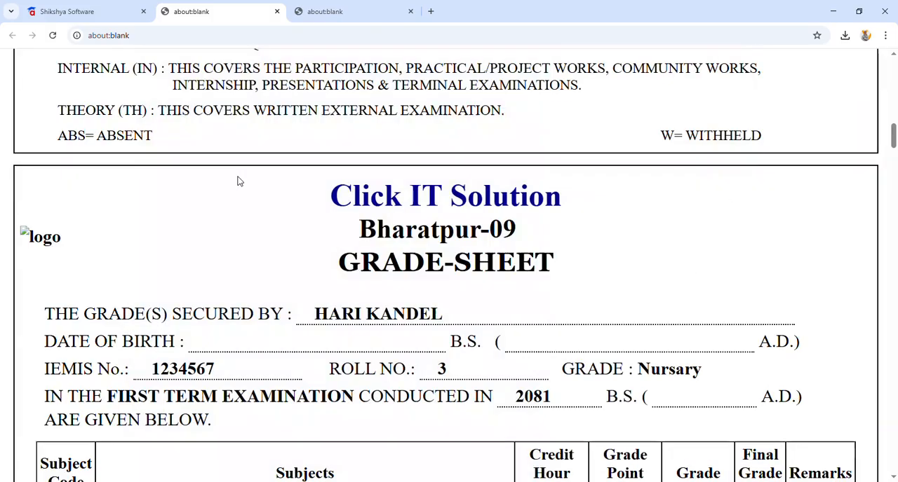
click(73, 10)
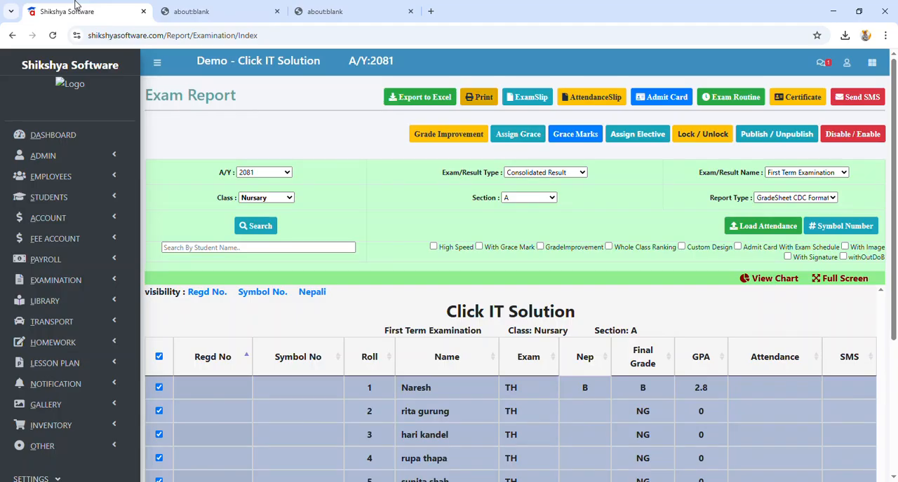
click(165, 359)
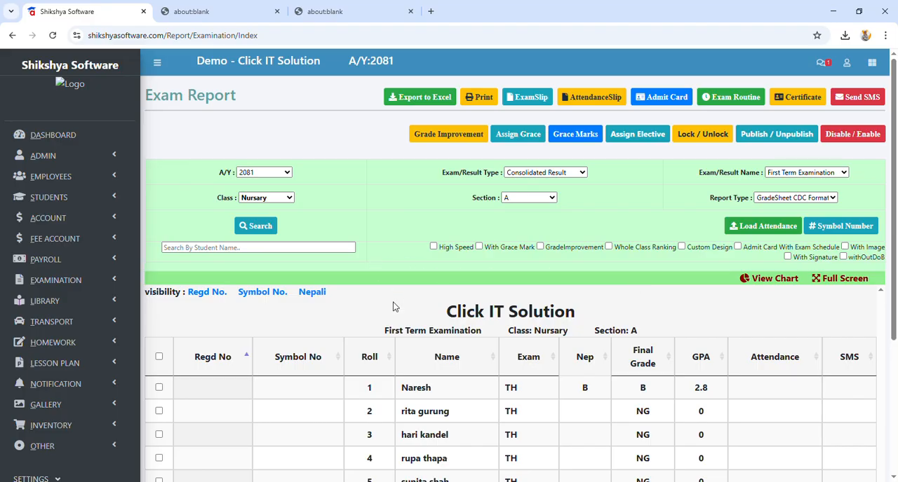
Step: Go through the dashboard to the employee management page and look through the list of academic employees
click(87, 134)
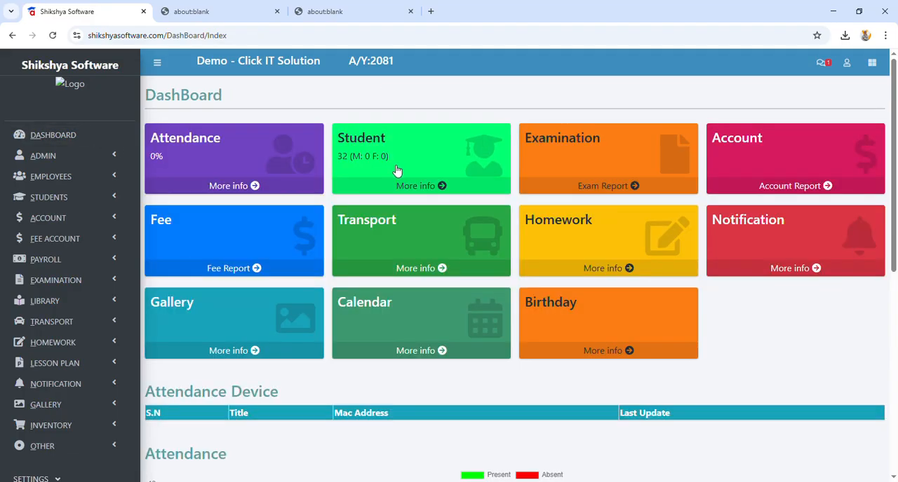
click(39, 175)
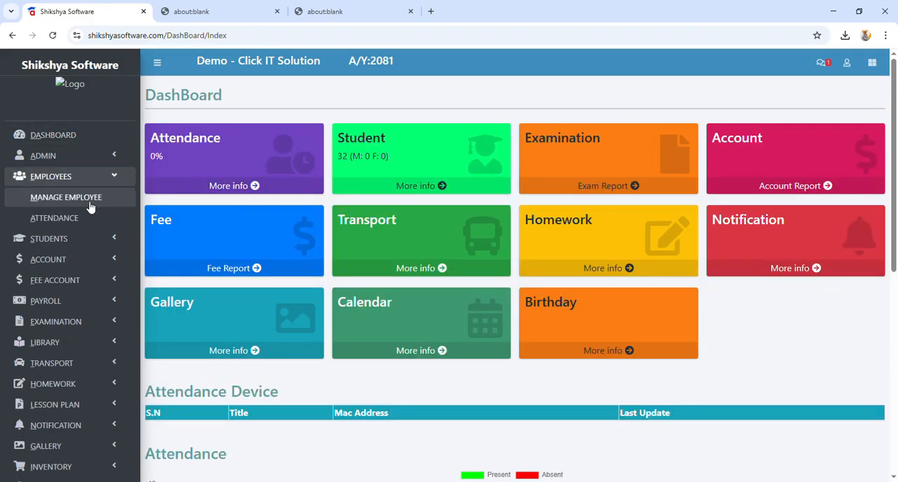
click(90, 198)
scroll(410, 379, down, 2)
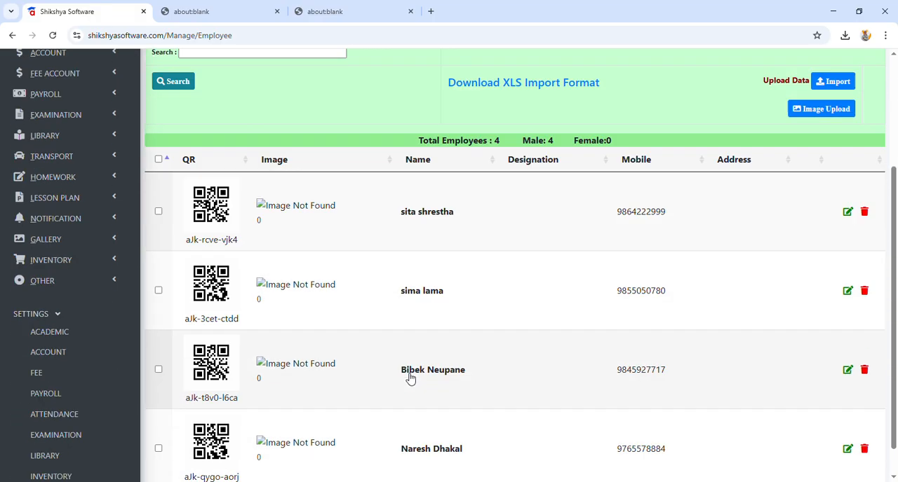
scroll(410, 378, up, 2)
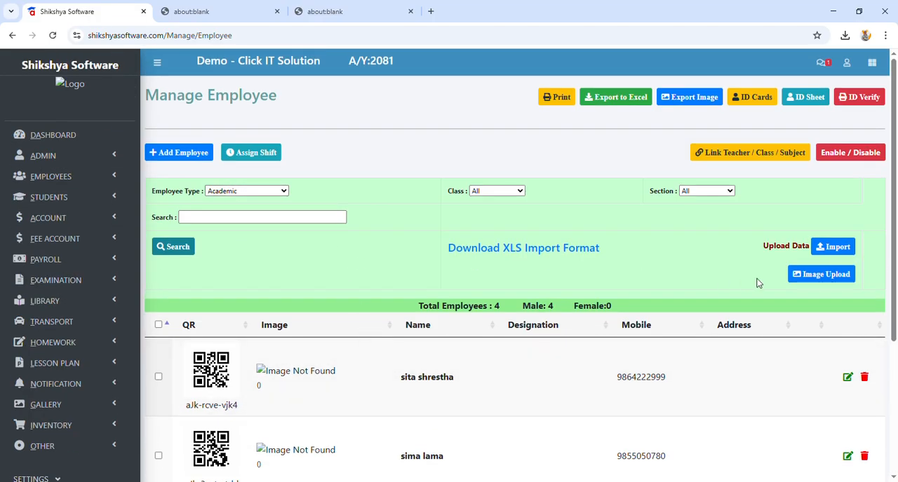
scroll(531, 287, down, 3)
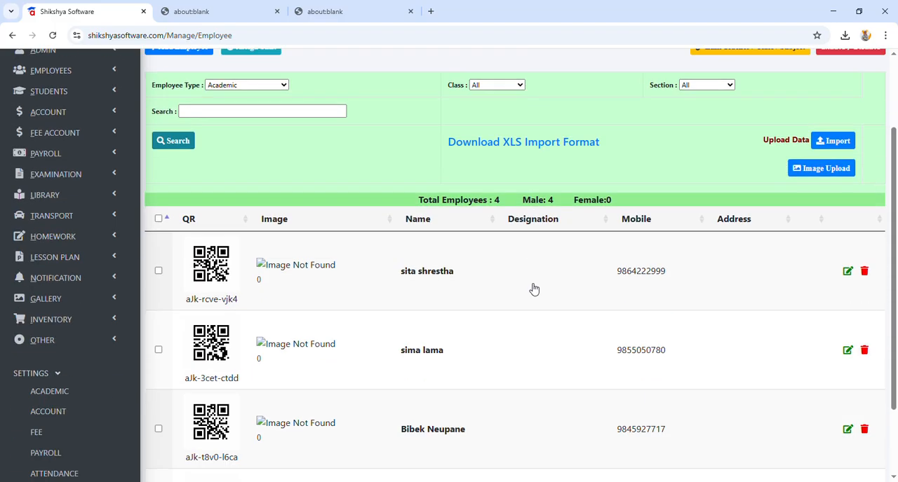
scroll(533, 289, up, 2)
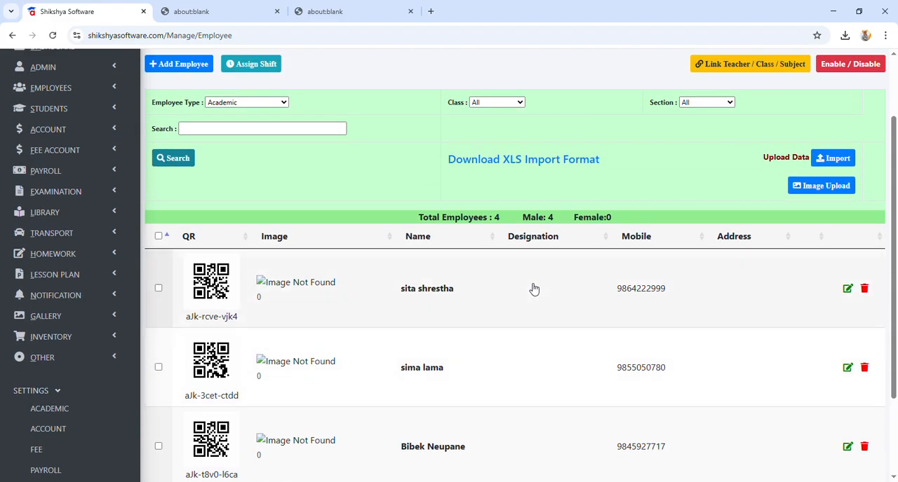
scroll(533, 288, up, 1)
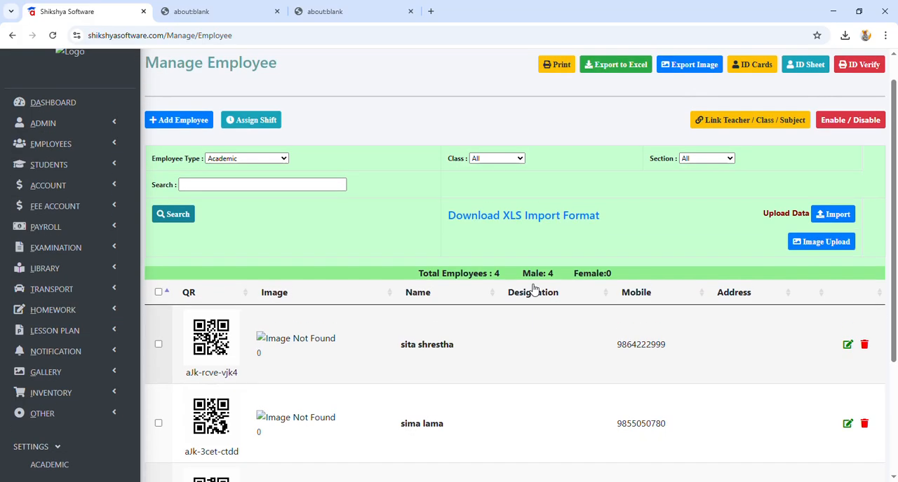
scroll(533, 288, up, 1)
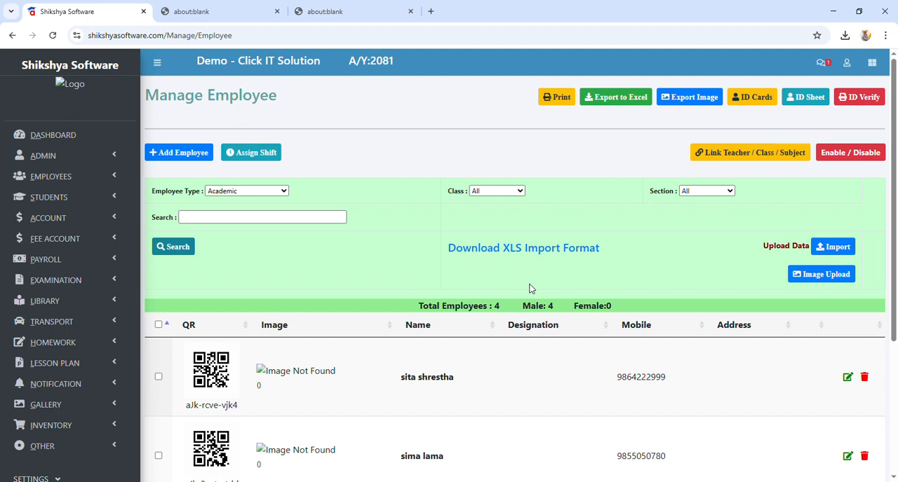
Step: List the academic employees again and open the class and subject linking form for the first listed teacher
click(73, 183)
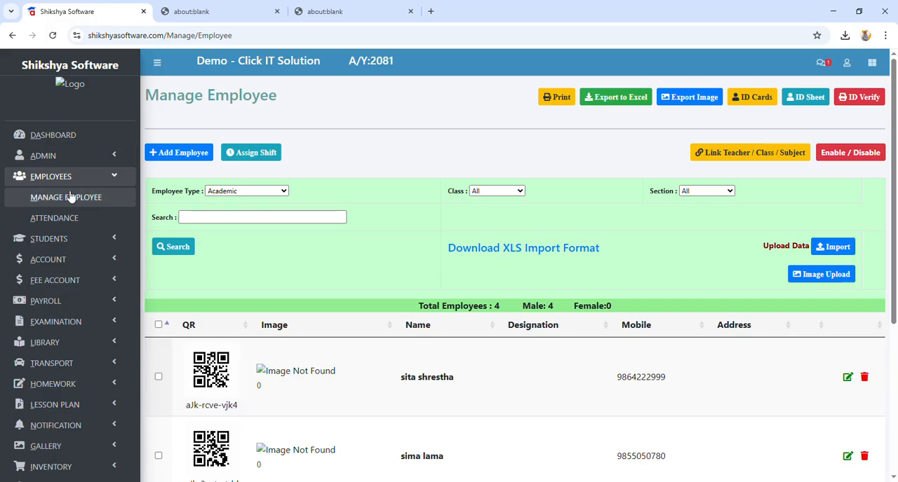
click(71, 201)
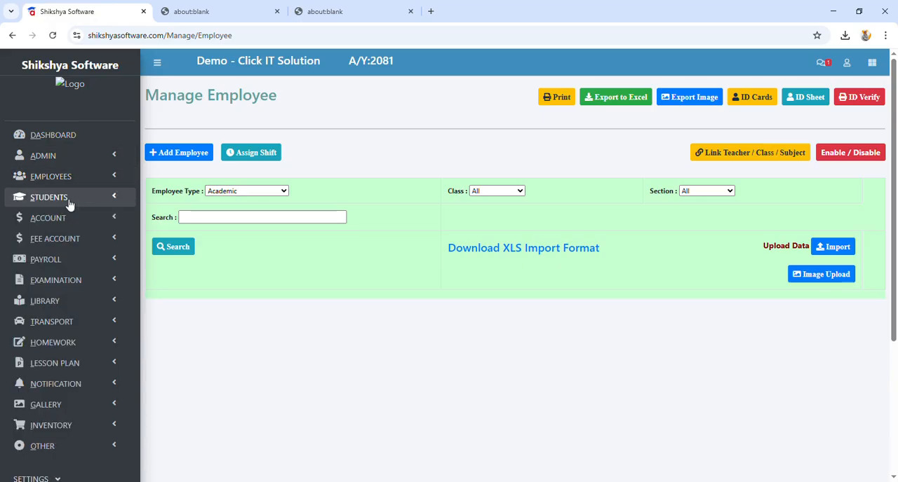
click(177, 248)
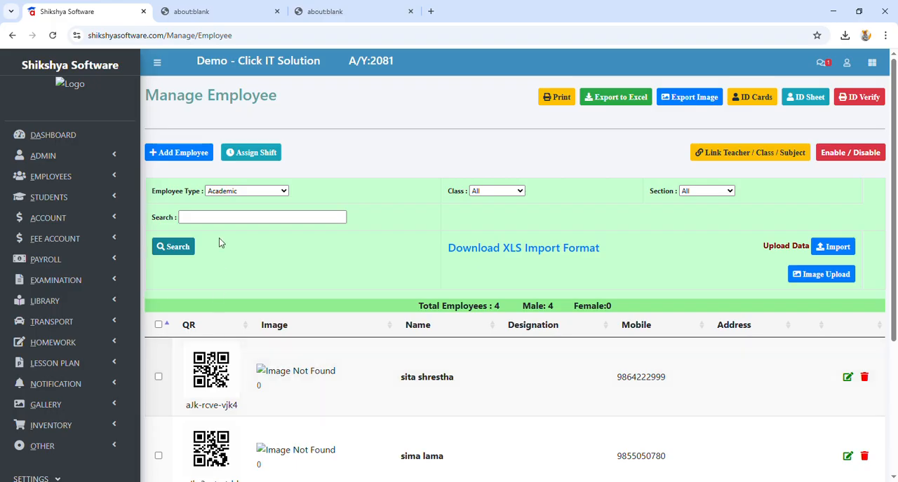
scroll(218, 238, down, 3)
drag(397, 271, 465, 272)
click(158, 265)
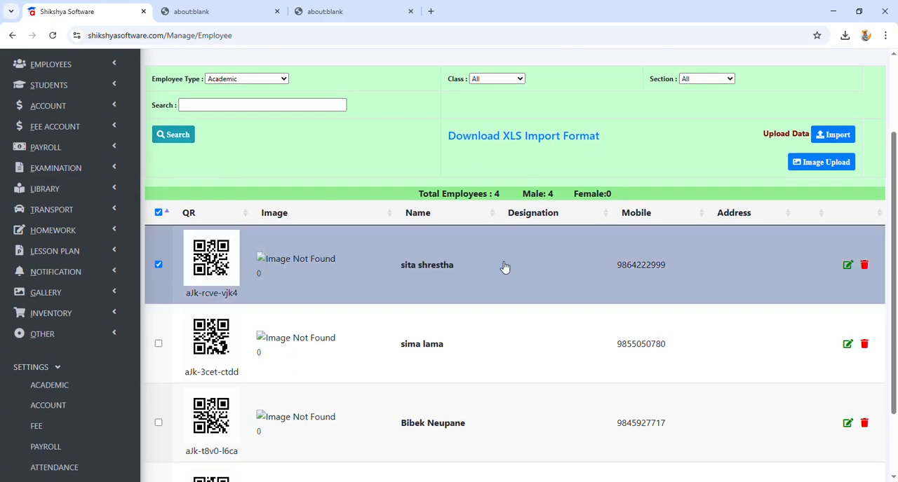
scroll(502, 266, up, 1)
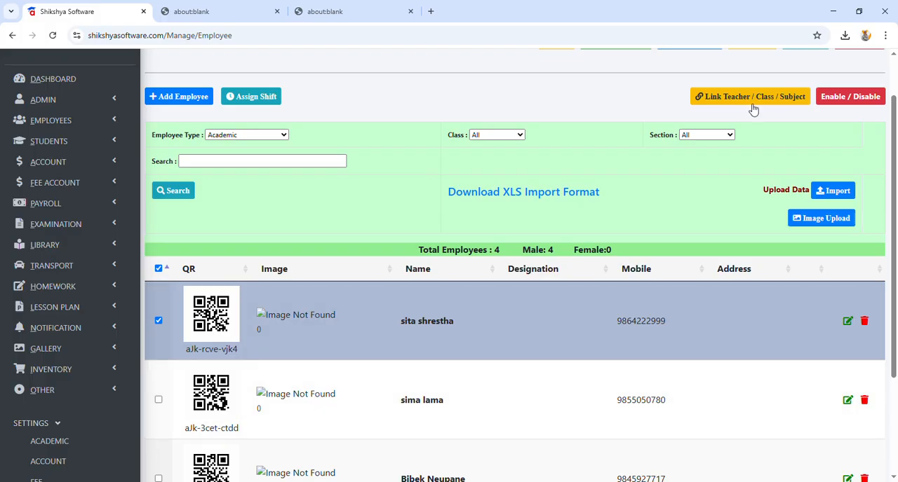
scroll(753, 110, up, 1)
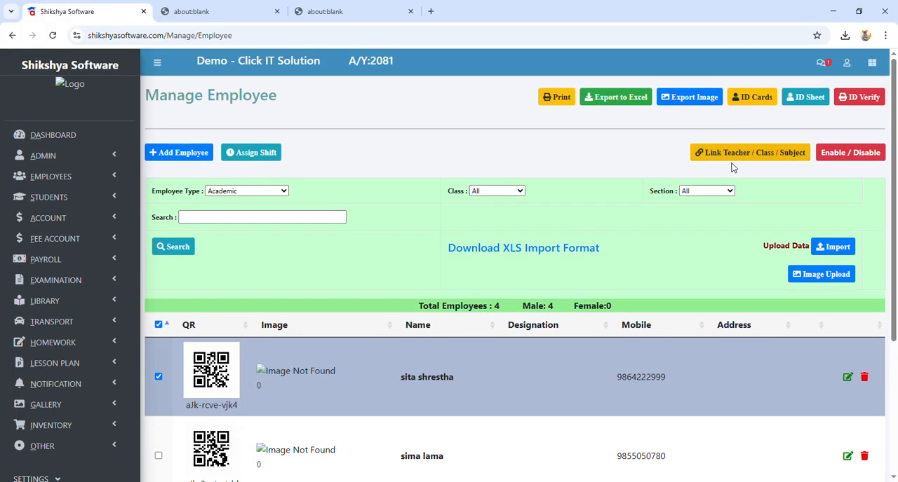
click(753, 158)
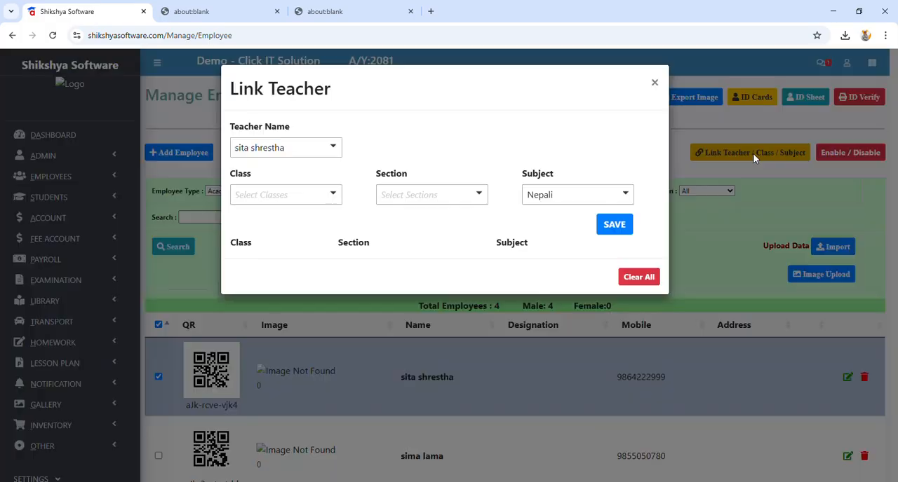
Step: Link the selected teacher to class Nursary, section A, for the subject Nepali and save the link
click(274, 195)
click(282, 233)
click(435, 196)
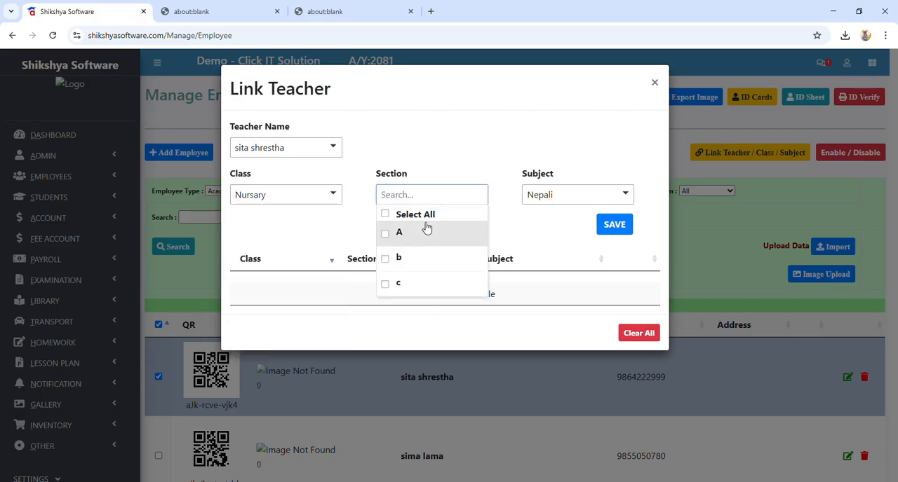
click(428, 231)
click(538, 197)
click(539, 215)
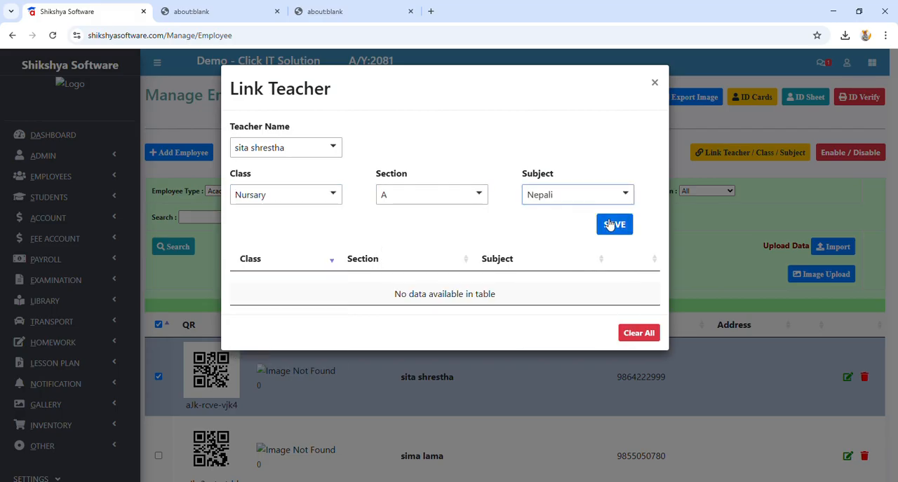
click(613, 224)
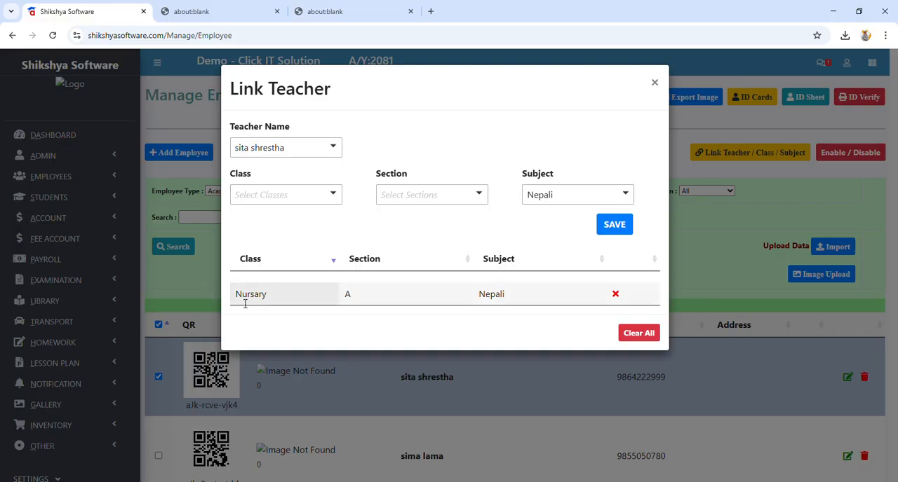
Step: Review the class, section and subject in the teacher's saved link, close the form and deselect the teacher
drag(236, 298, 268, 300)
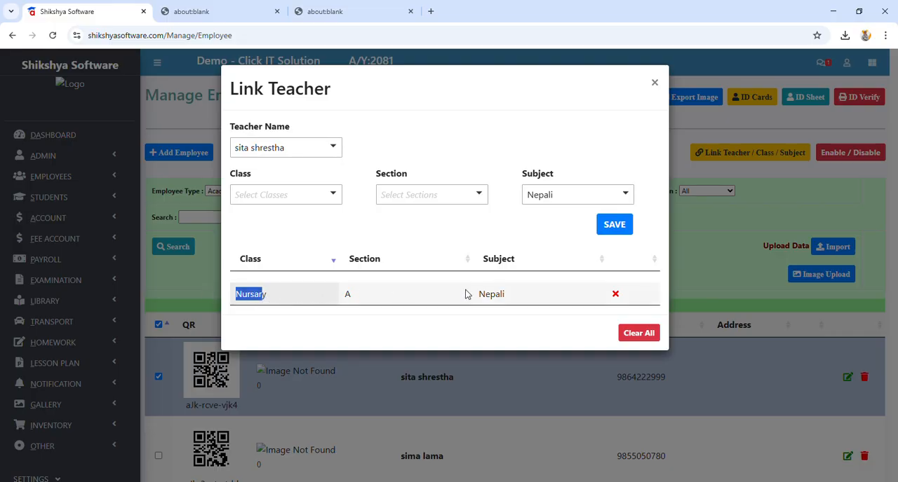
drag(477, 297, 509, 299)
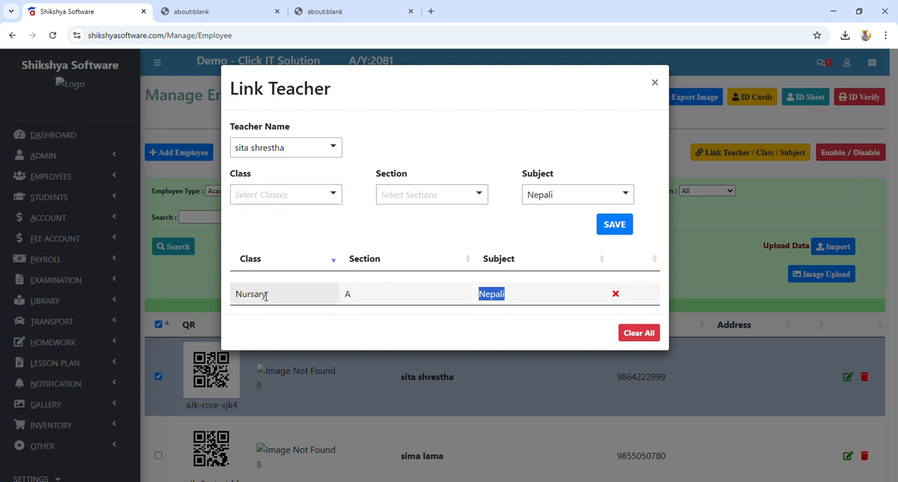
drag(243, 300, 274, 300)
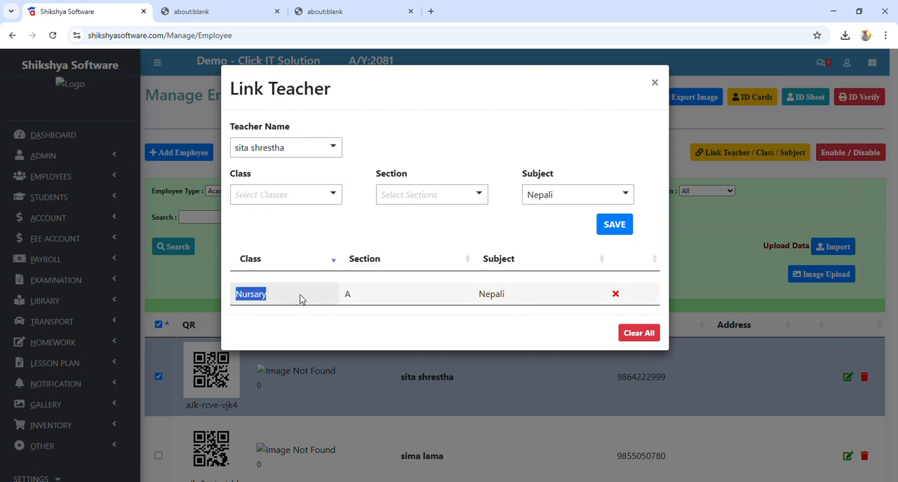
drag(347, 295, 367, 302)
drag(486, 295, 516, 299)
click(654, 83)
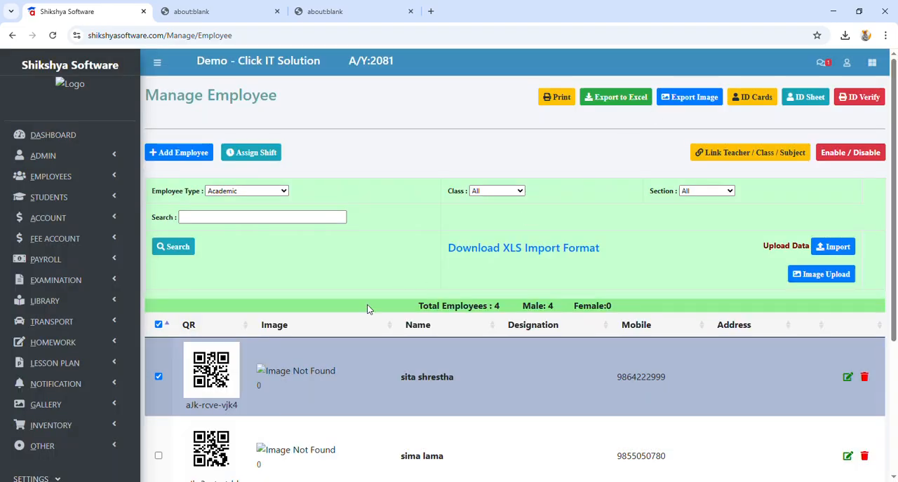
click(159, 380)
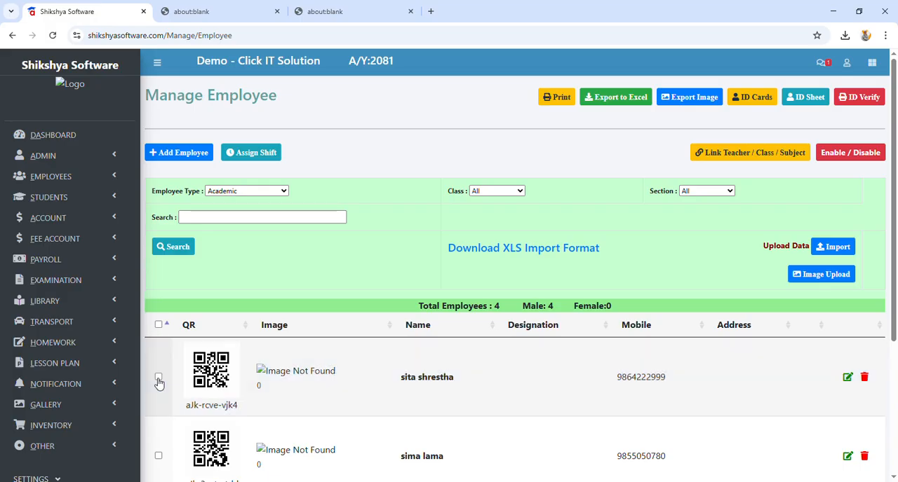
Step: Assign a class teacher to class Nursary, section A, in the class/section links of the academic settings and check the assignment
scroll(98, 289, down, 3)
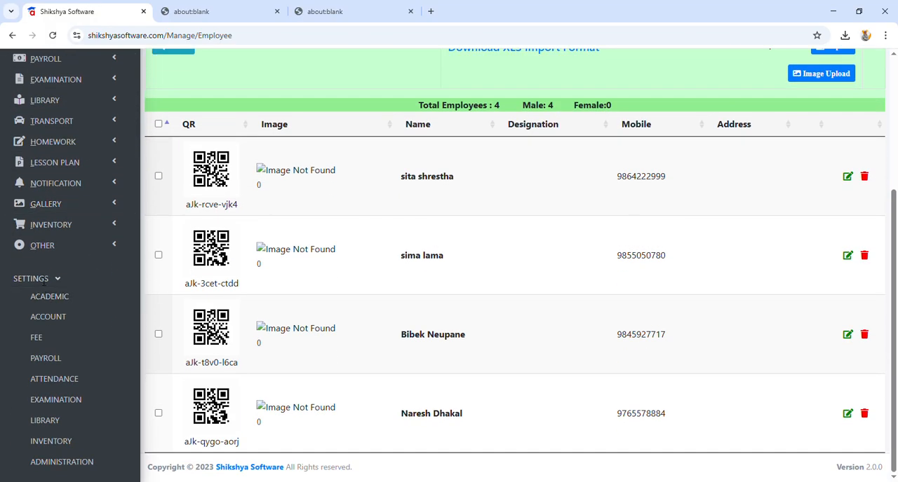
click(46, 296)
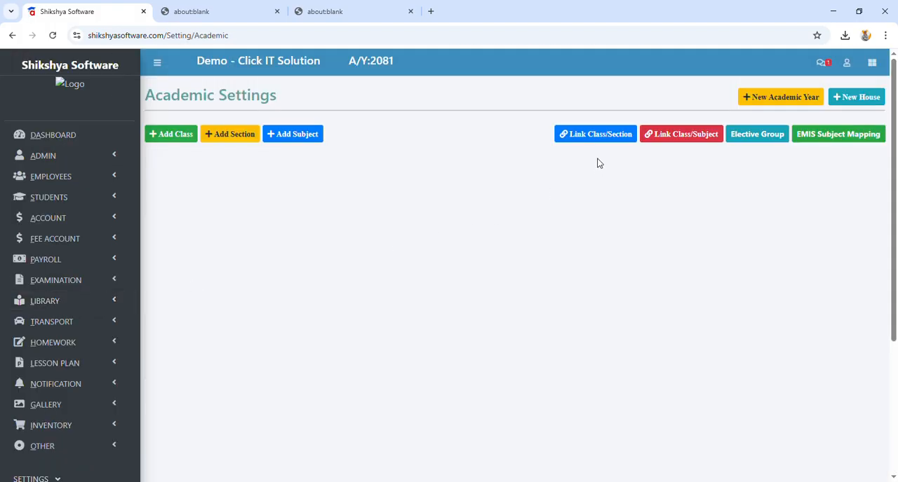
click(596, 138)
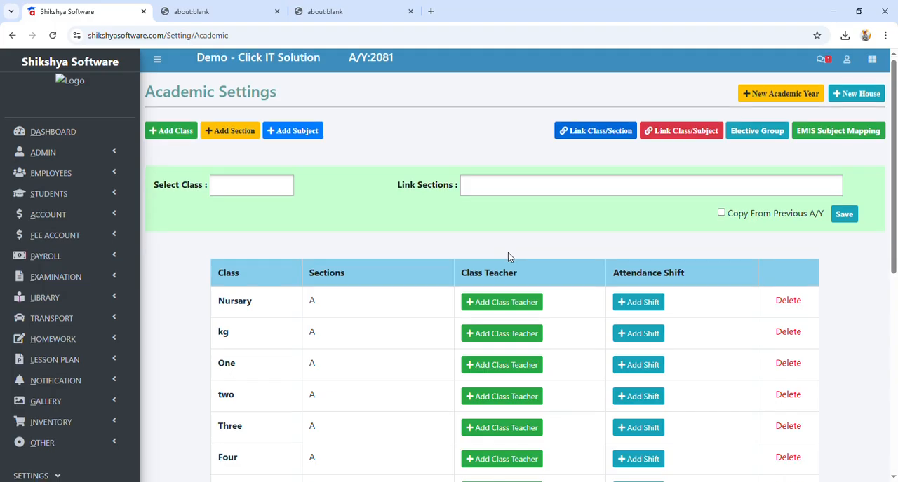
scroll(507, 257, down, 2)
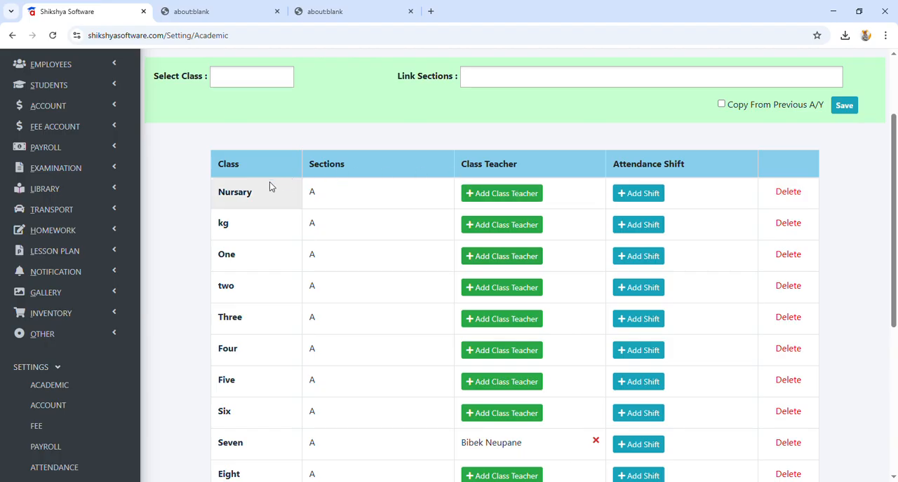
click(500, 194)
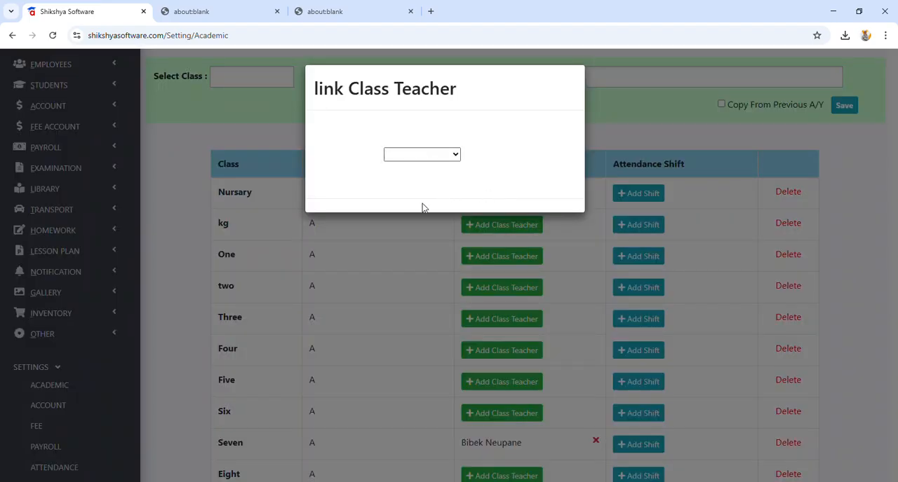
click(651, 116)
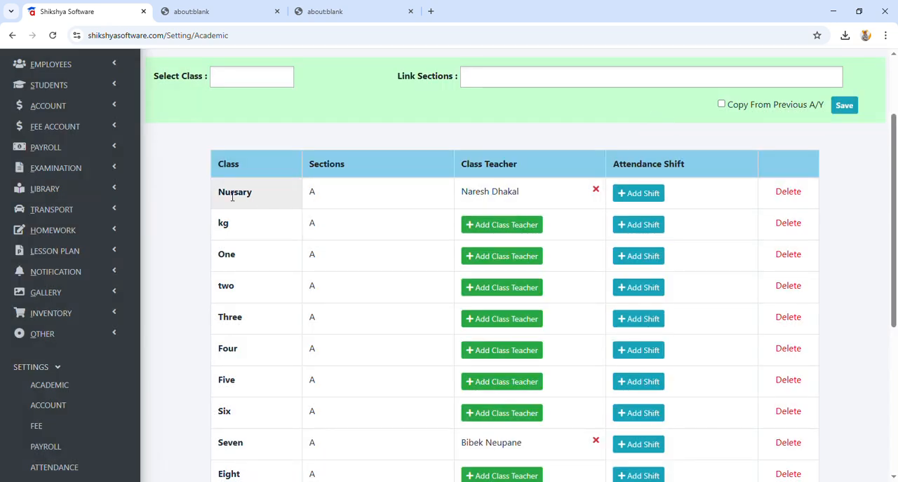
drag(225, 193, 394, 196)
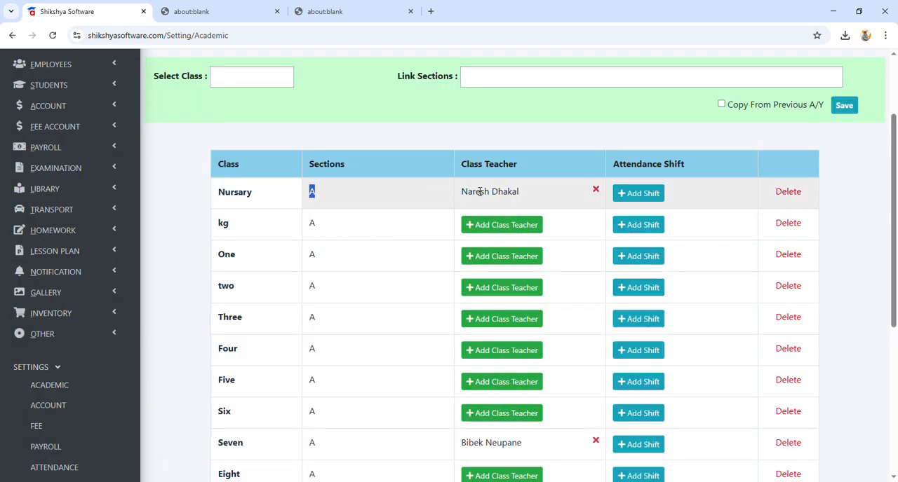
mouse_move(471, 192)
mouse_down()
mouse_move(484, 199)
mouse_move(489, 176)
mouse_up()
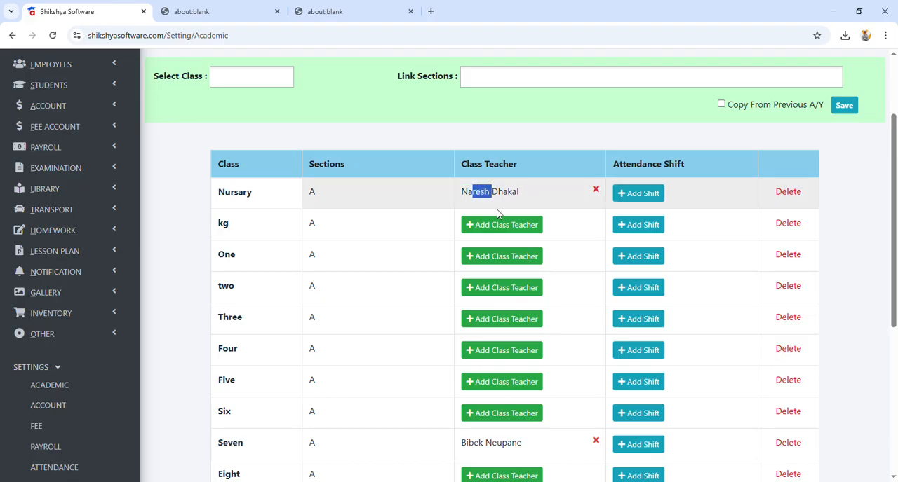
Step: Check the class teacher of class Nursary, and inspect the attendance loading form for First Term theory in the examination report, closing it unsaved
click(491, 194)
drag(467, 200, 523, 200)
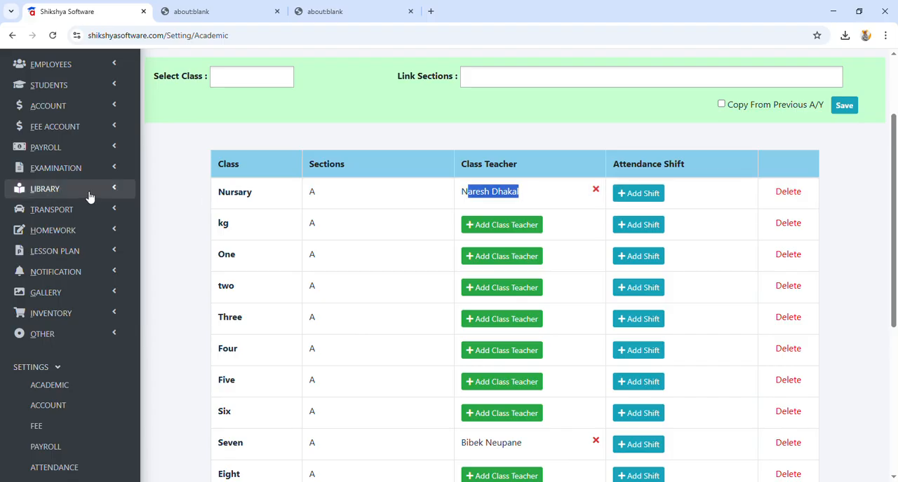
scroll(88, 196, up, 2)
click(68, 281)
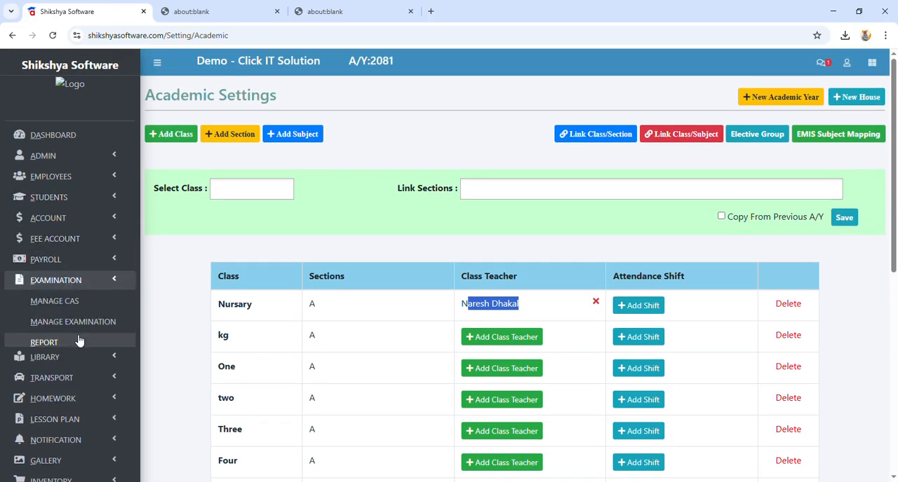
click(72, 342)
click(751, 228)
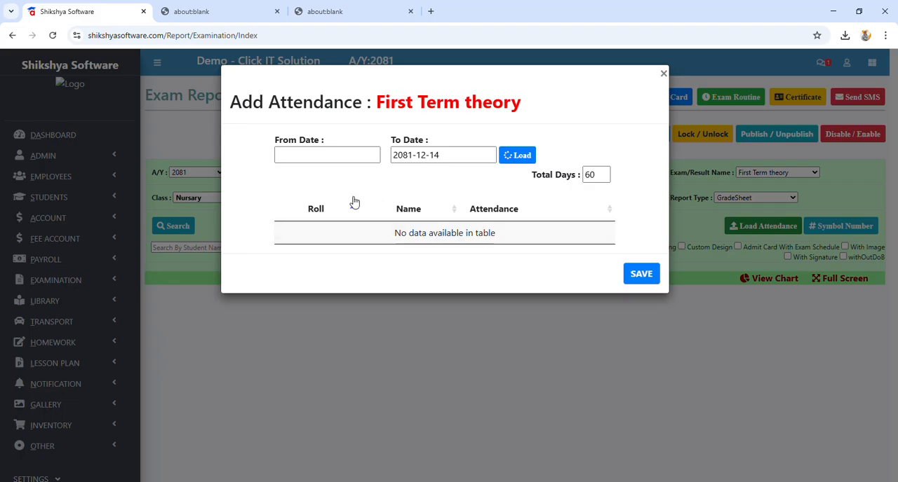
click(663, 73)
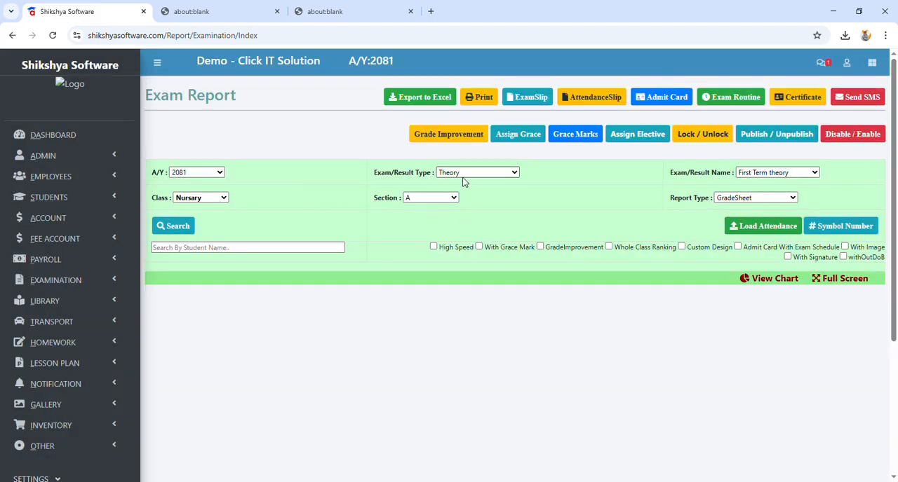
scroll(172, 298, down, 3)
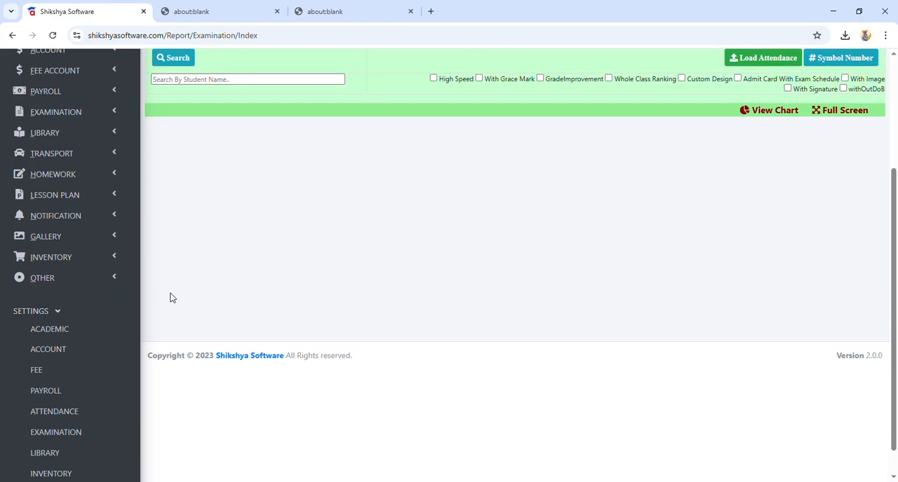
scroll(171, 298, up, 3)
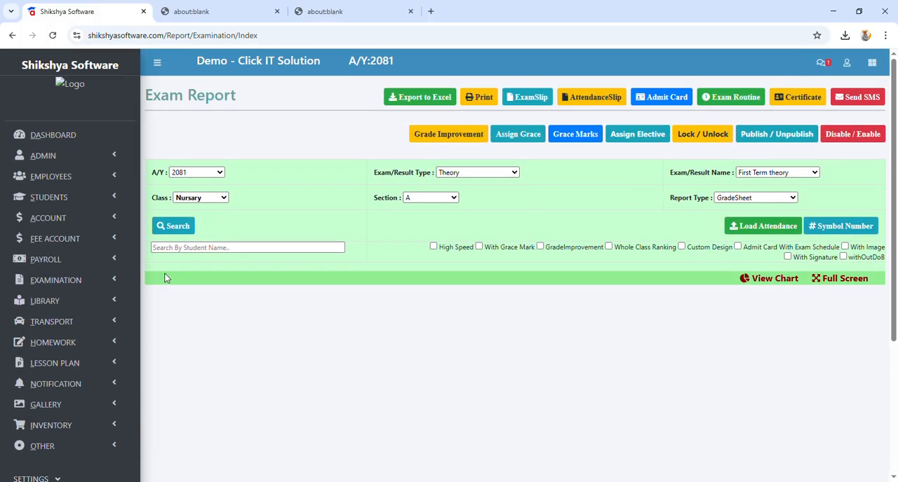
Step: Load the timetable of class Nursary, section A, and assign the first listed Nepali entry to the first period from Monday to Friday
click(62, 161)
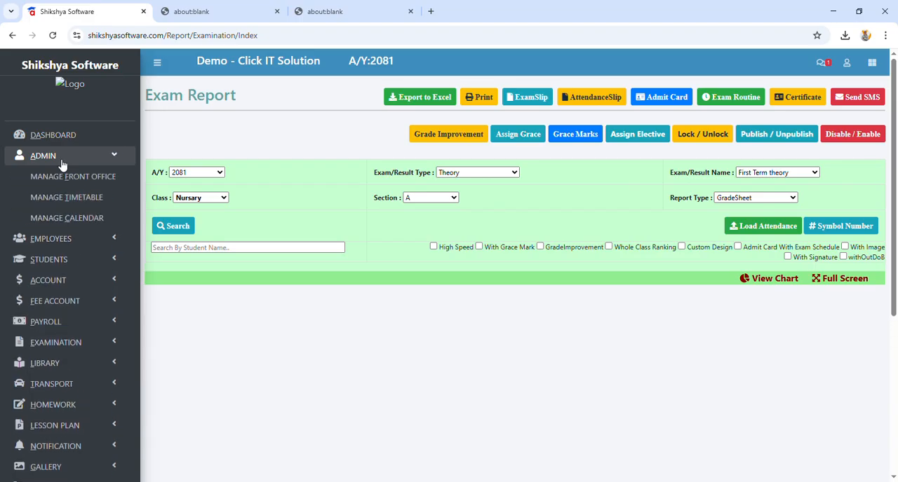
click(54, 197)
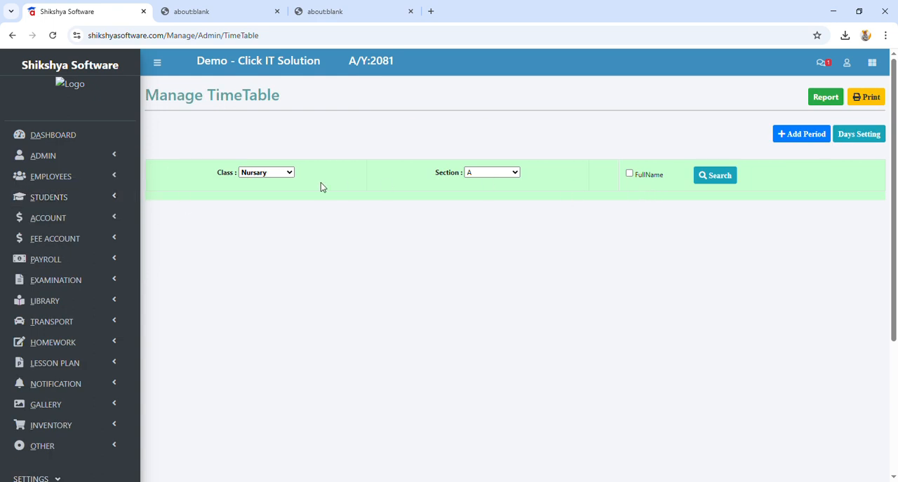
click(701, 177)
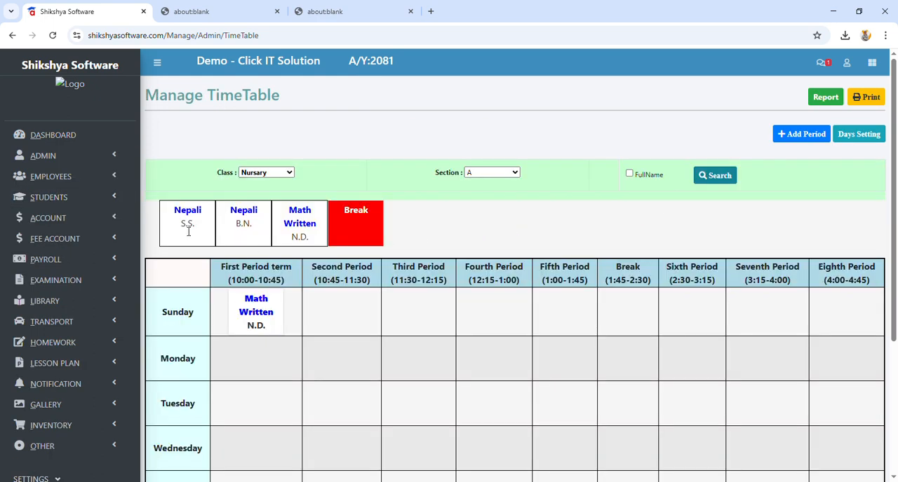
drag(197, 224, 270, 368)
scroll(296, 399, down, 3)
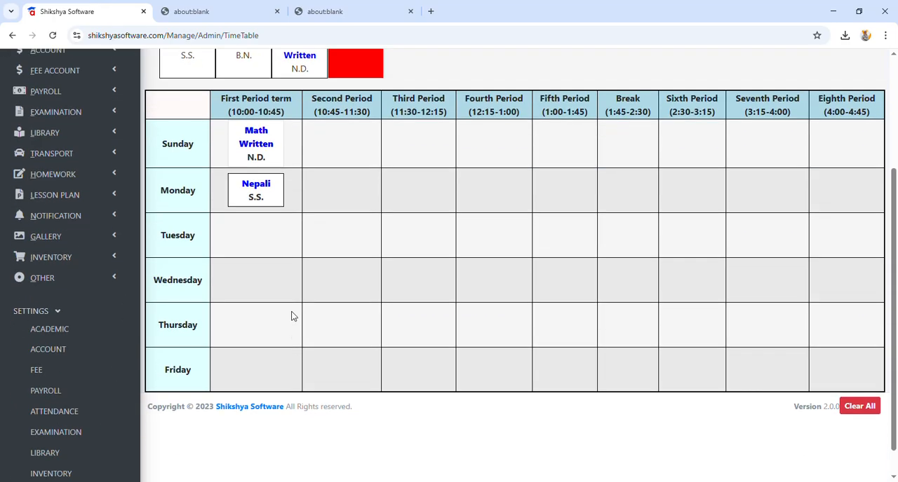
drag(268, 199, 259, 374)
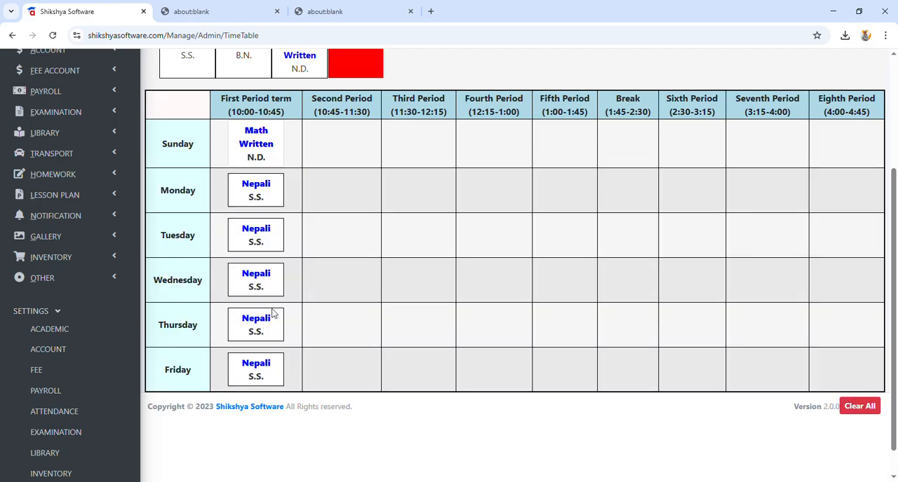
Step: Copy Sunday's Math Written and Monday's Nepali entries into the second period and review the timetable
drag(275, 156, 341, 160)
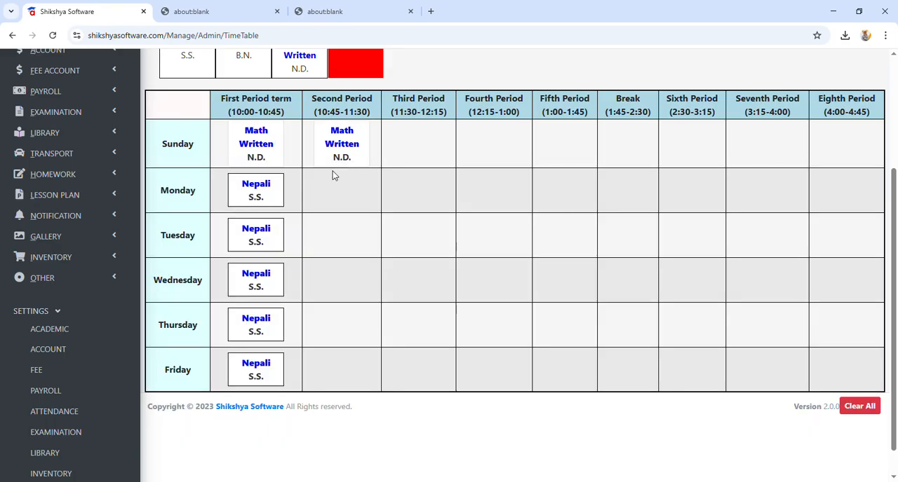
drag(279, 196, 352, 193)
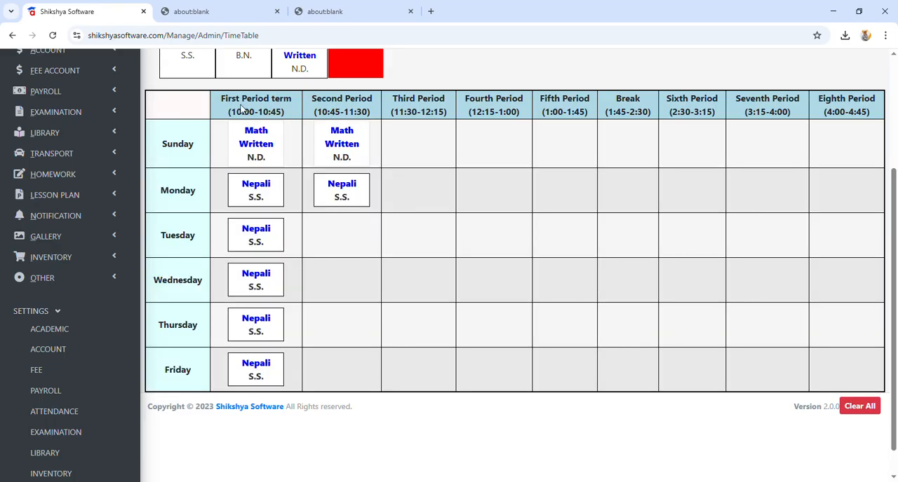
drag(226, 103, 300, 106)
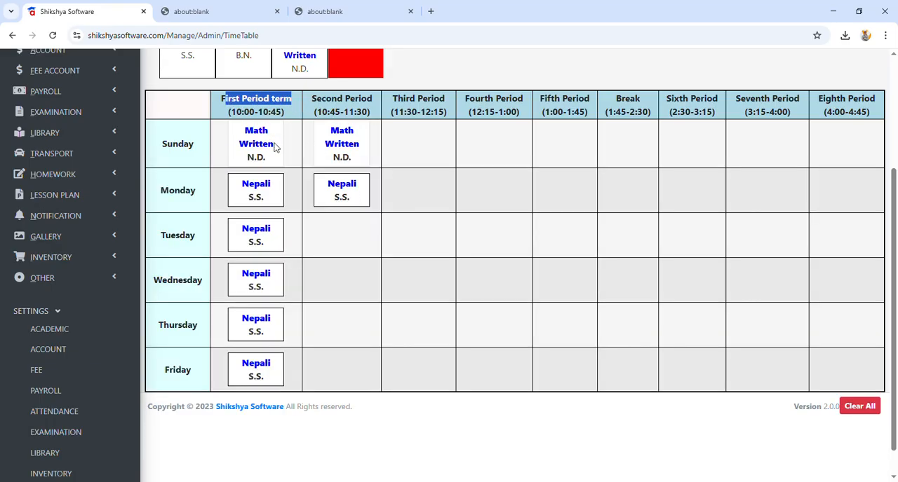
scroll(273, 239, up, 2)
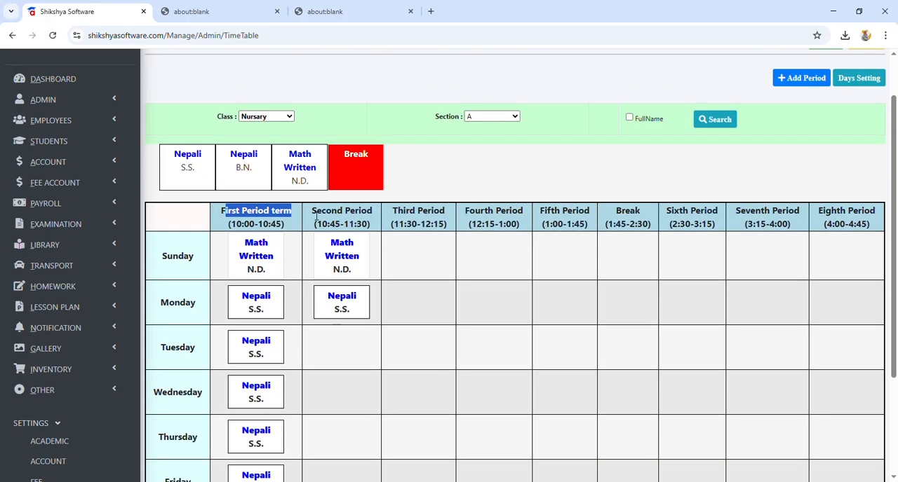
scroll(115, 231, down, 3)
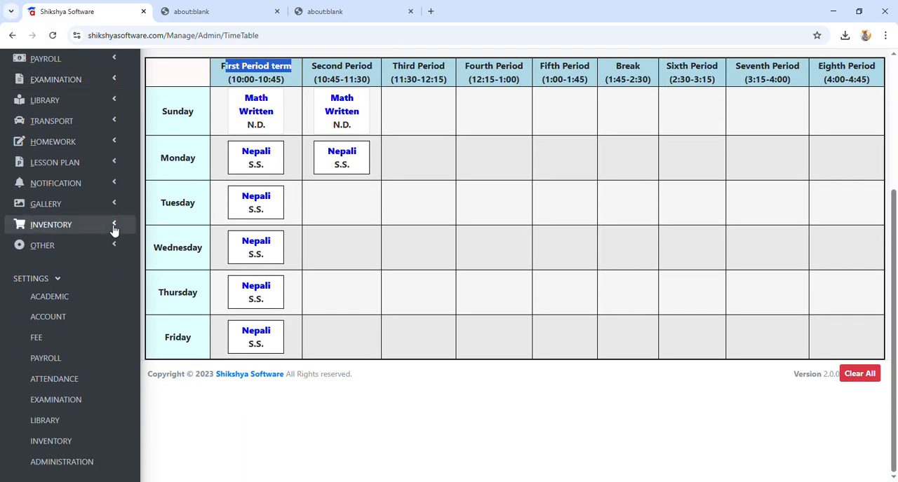
Step: Return to the examination report and select the Consolidated Result type with the First Term Examination result
scroll(114, 231, up, 3)
click(79, 280)
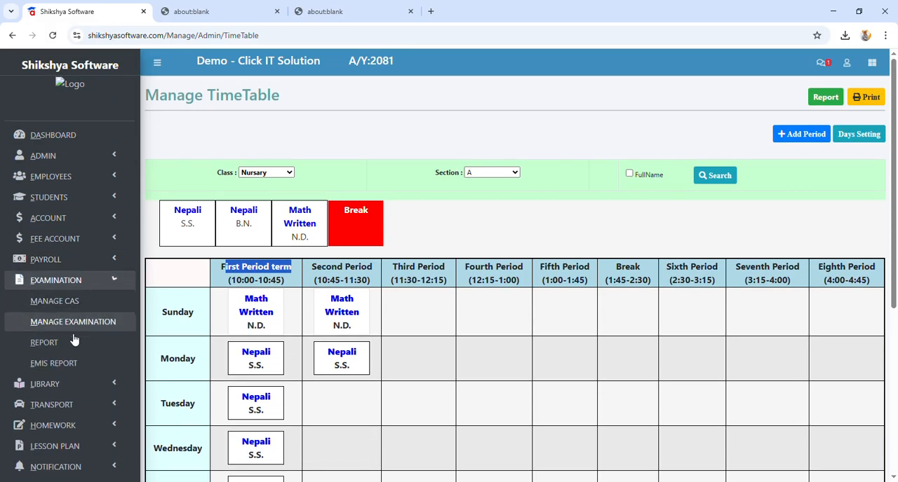
click(73, 340)
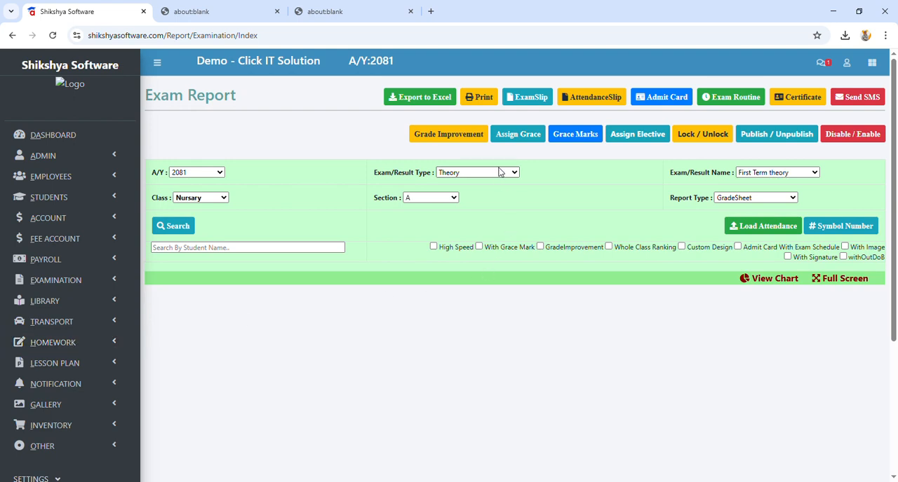
click(500, 172)
click(473, 288)
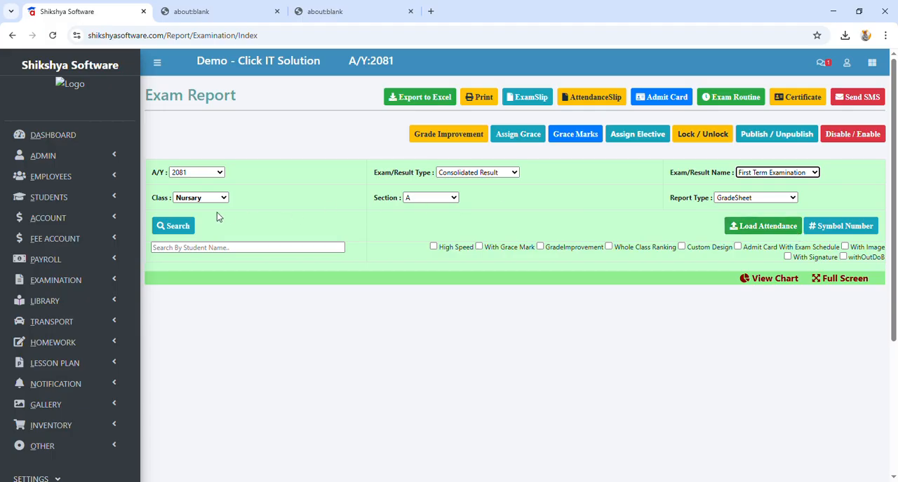
Step: Open the exam routine and set its first four dates to 2081-12-14, 2081-12-14, 2081-12-15 and 2081-12-17
click(733, 99)
click(365, 155)
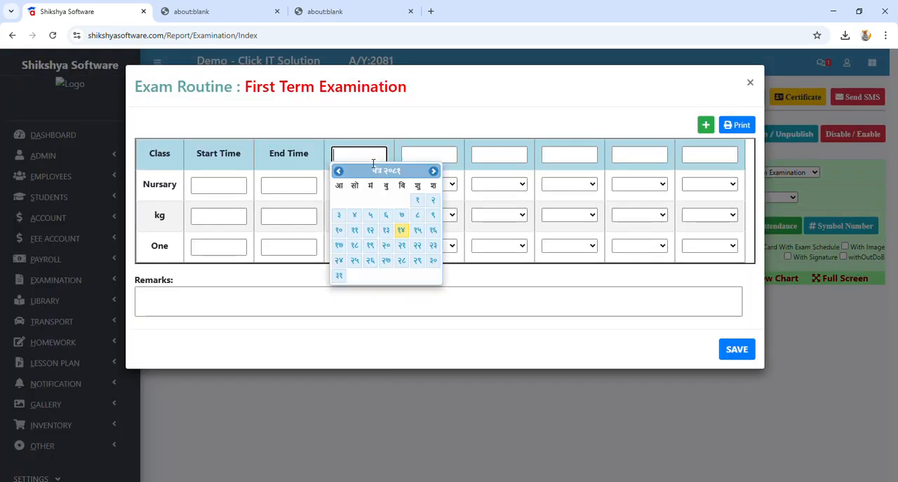
click(402, 233)
click(422, 162)
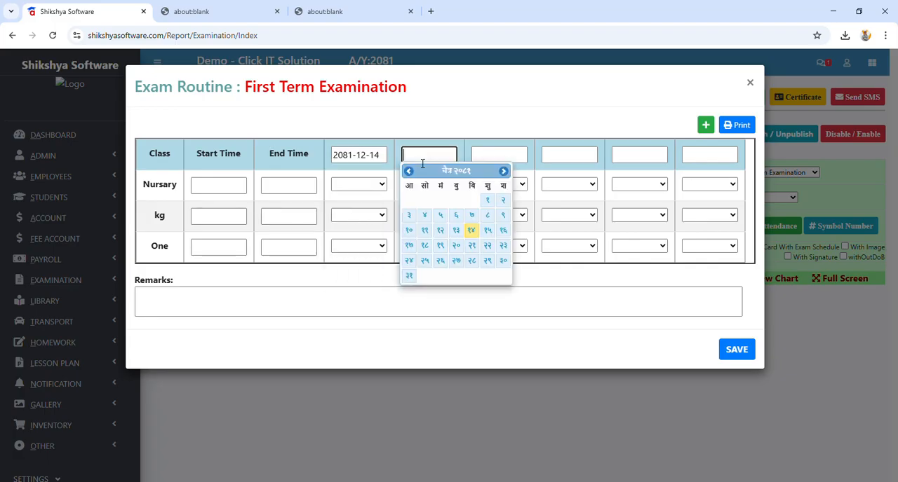
click(475, 233)
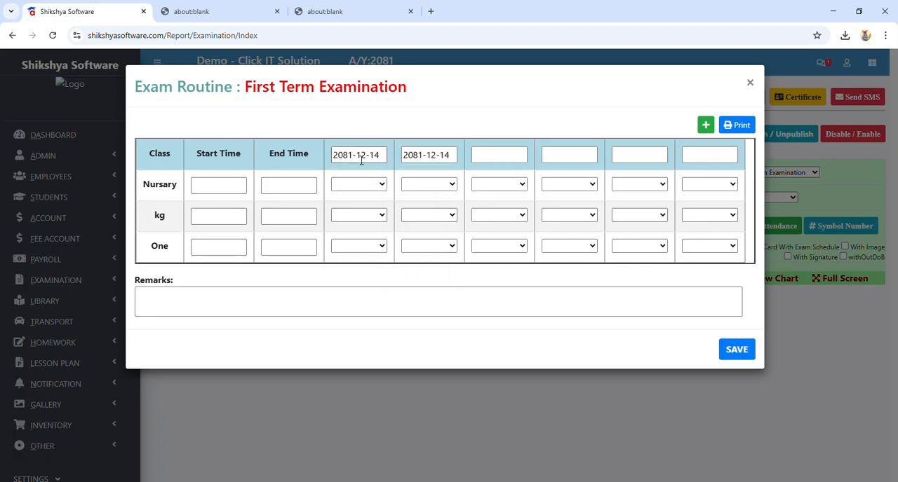
drag(341, 158, 390, 160)
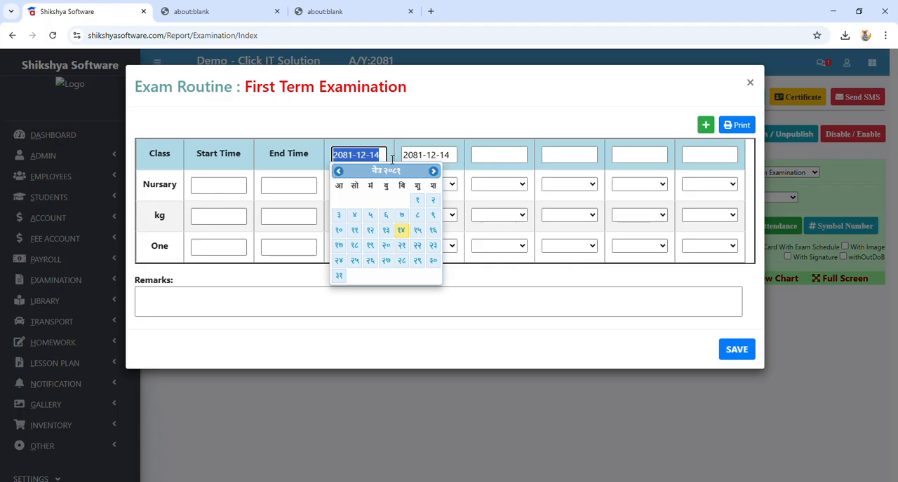
click(472, 157)
click(554, 230)
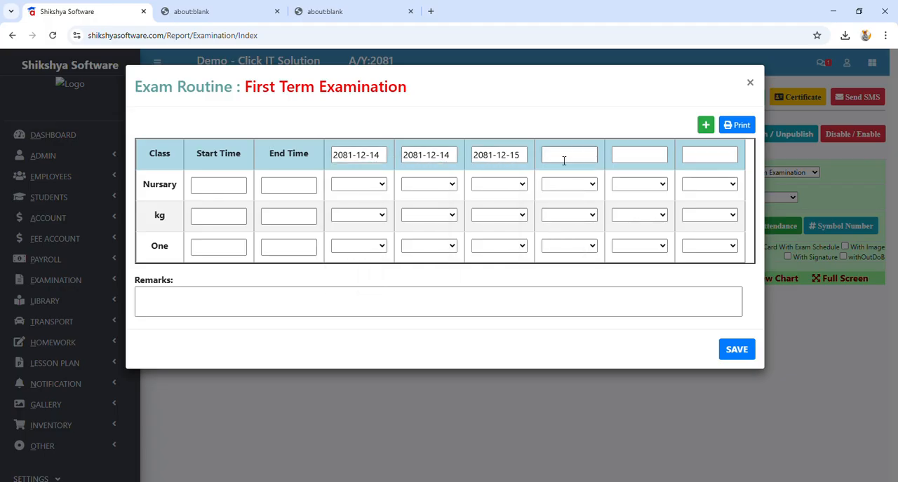
click(563, 160)
click(549, 245)
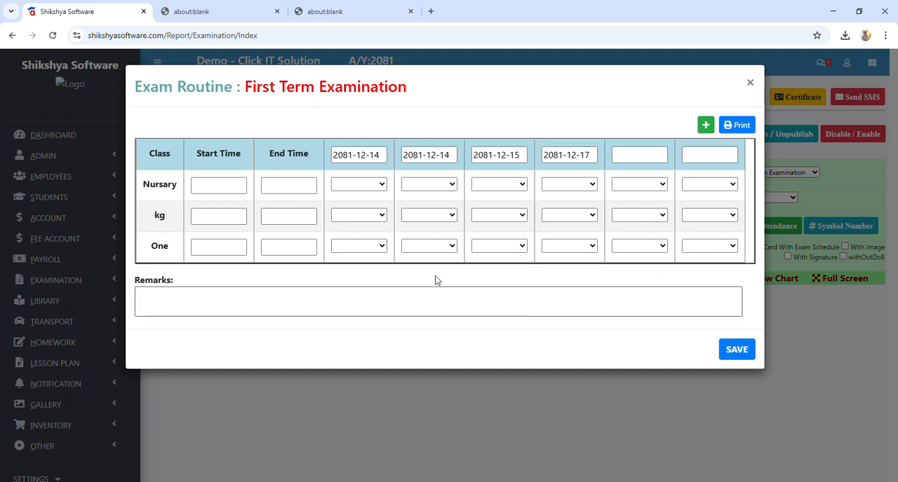
Step: Assign Nepali Written, Nepali Oral, English Written and English Oral to class Nursary on the four routine dates in order, and save the routine
click(349, 185)
click(363, 222)
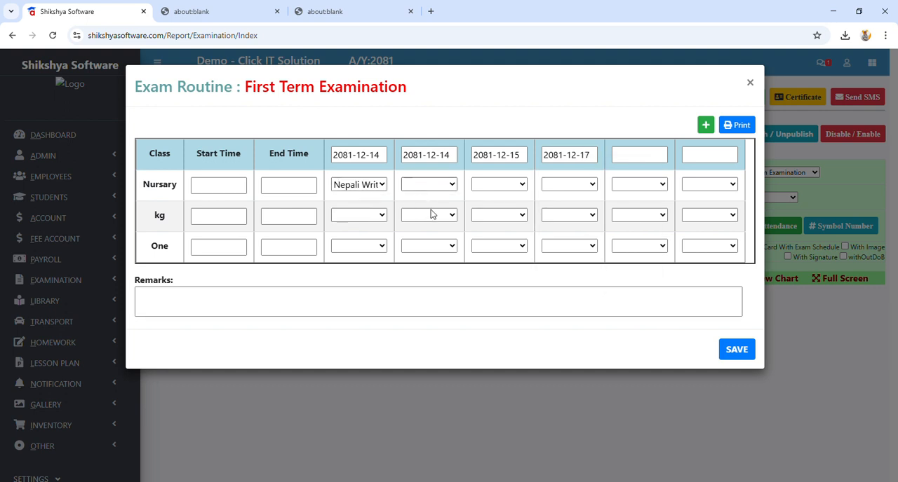
click(431, 233)
click(507, 188)
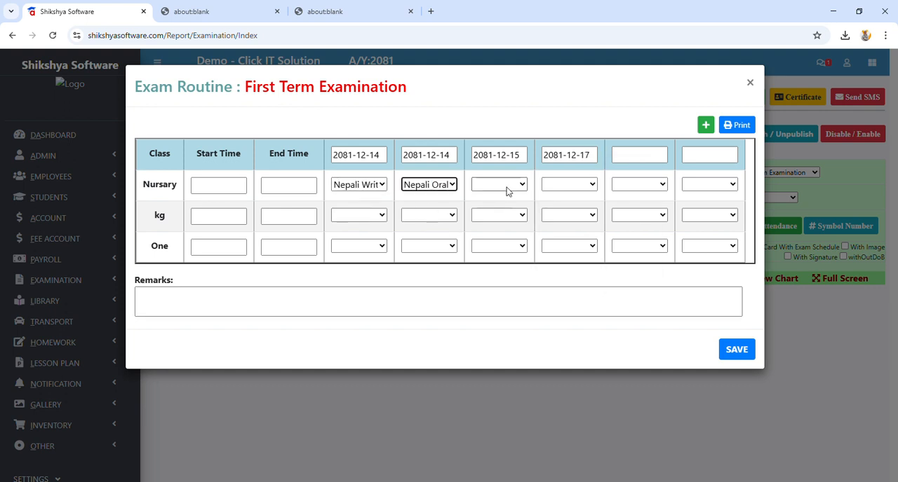
click(513, 249)
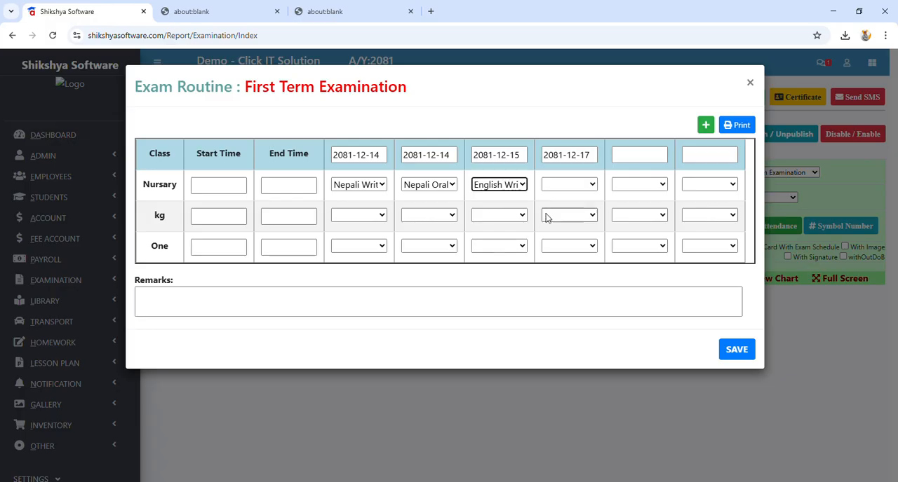
click(575, 270)
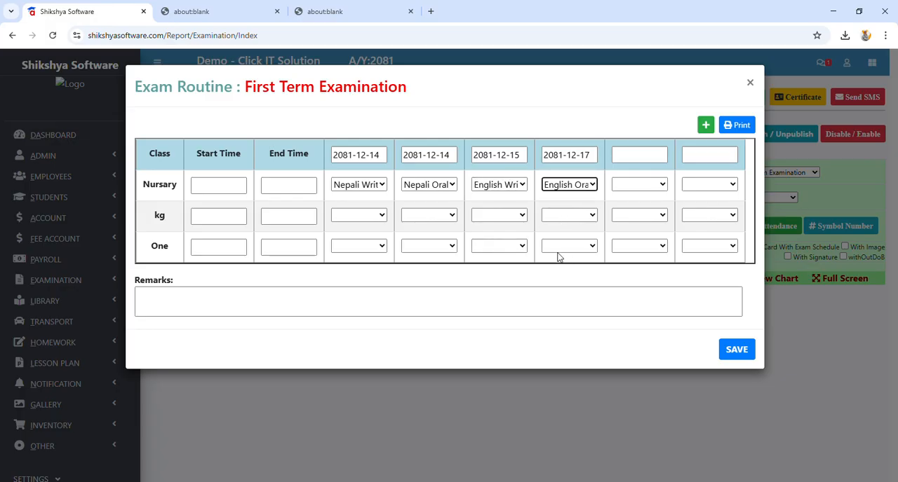
double_click(374, 155)
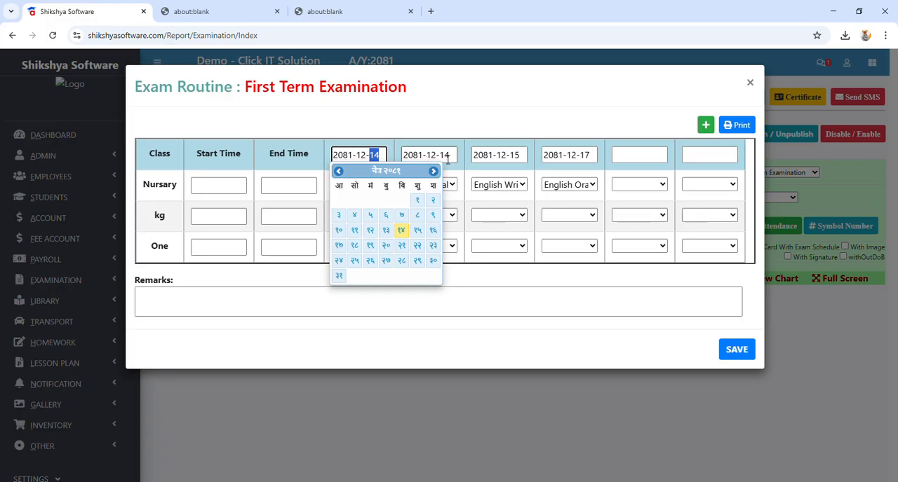
double_click(447, 159)
click(367, 190)
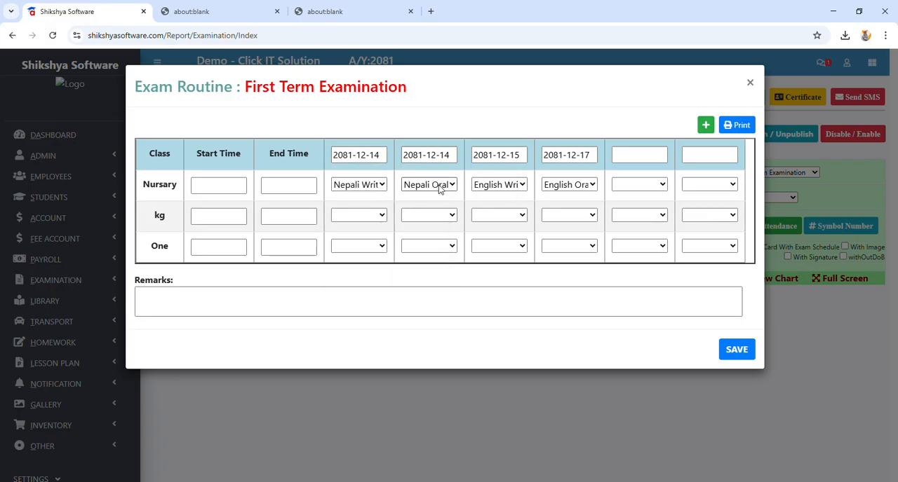
click(736, 350)
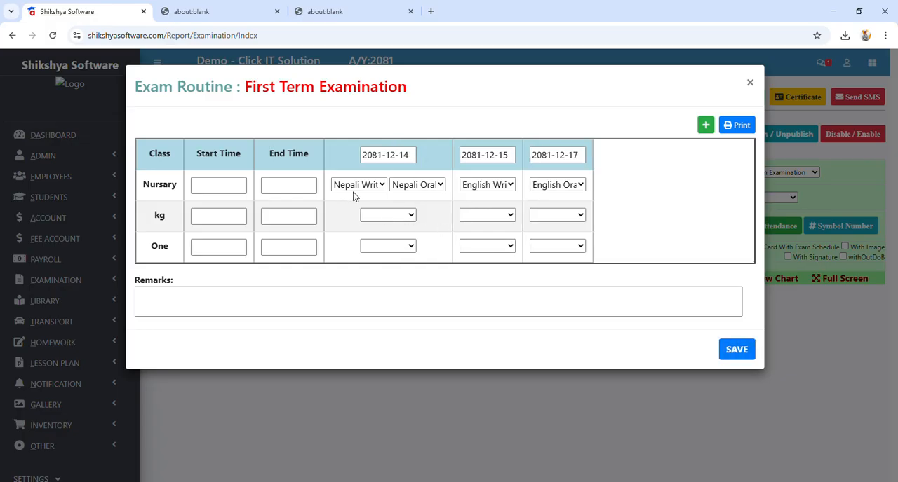
Step: Preview the printout of the saved exam routine, cancel printing and close the routine
click(744, 128)
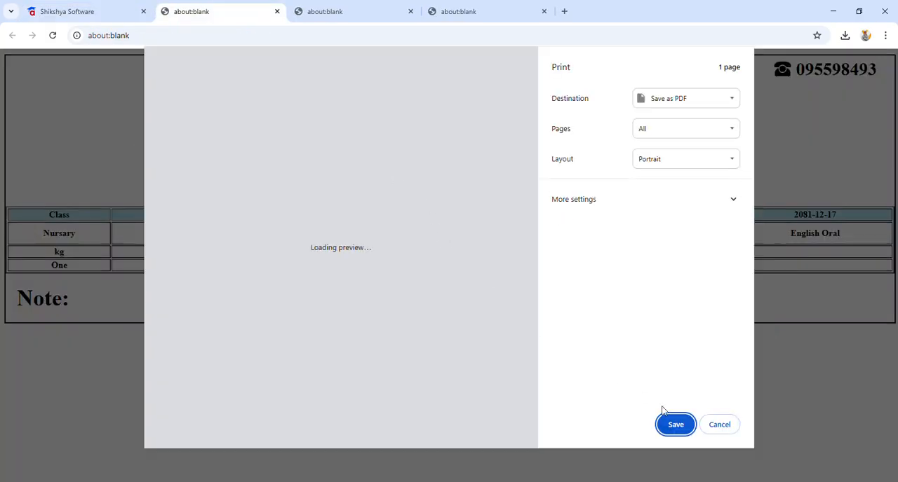
click(716, 425)
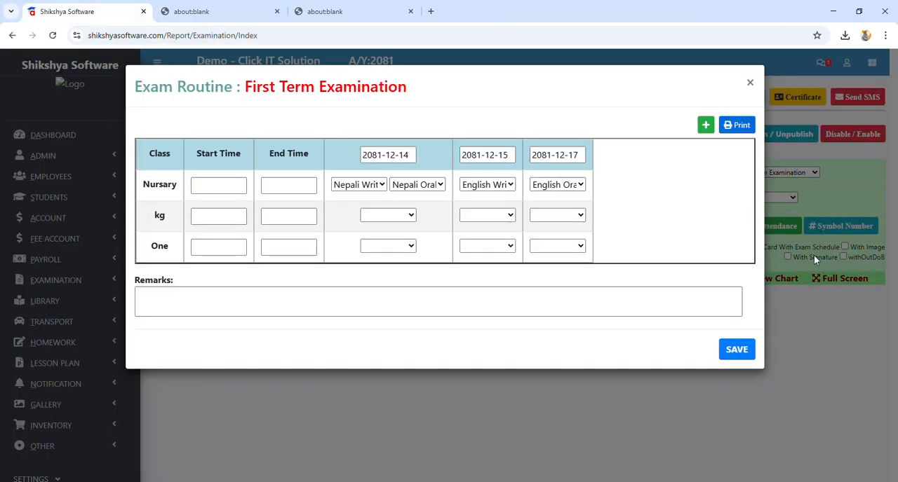
click(750, 80)
Step: List the consolidated First Term Examination grade sheet results for class Nursary, section A
click(191, 225)
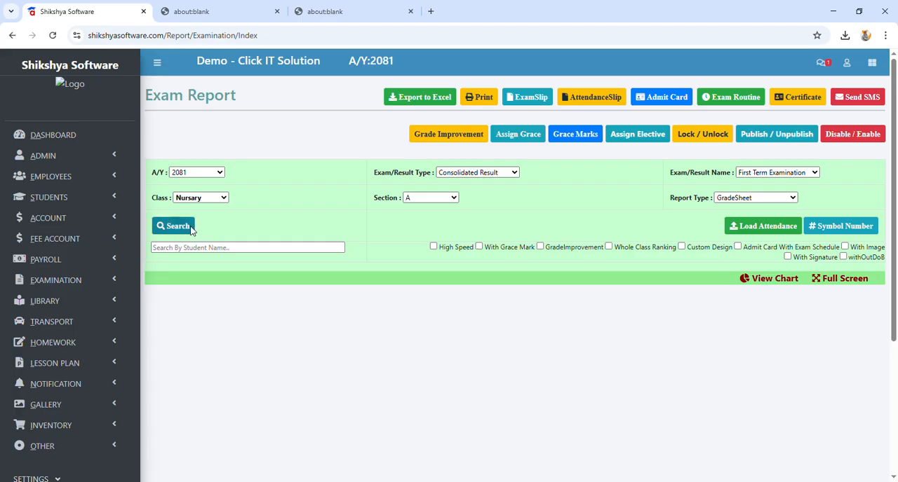
scroll(334, 283, down, 1)
scroll(334, 284, down, 2)
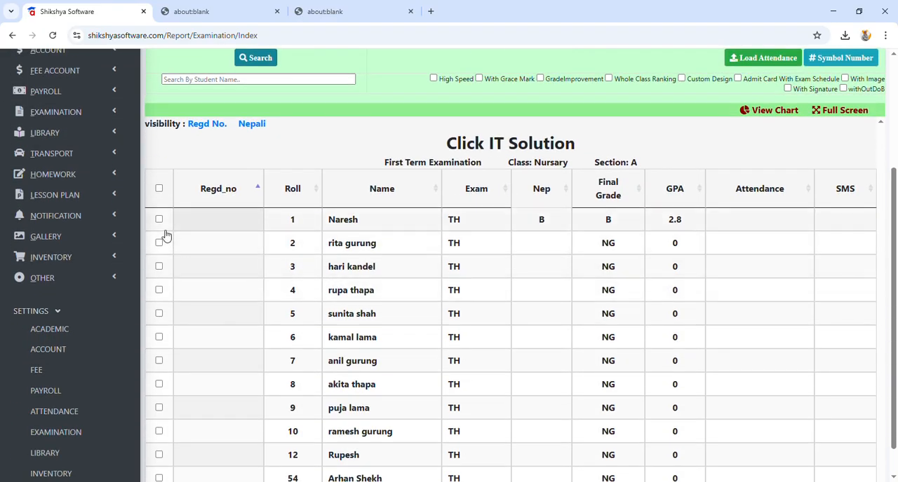
Step: Choose First Term Examination as the consolidated result and reload the grade sheet list for class Nursary, section A
scroll(166, 234, up, 3)
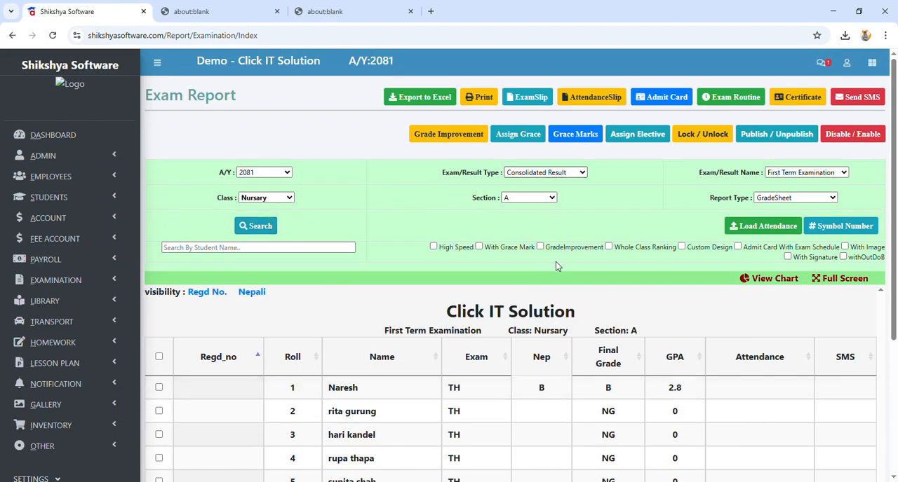
click(559, 299)
click(794, 174)
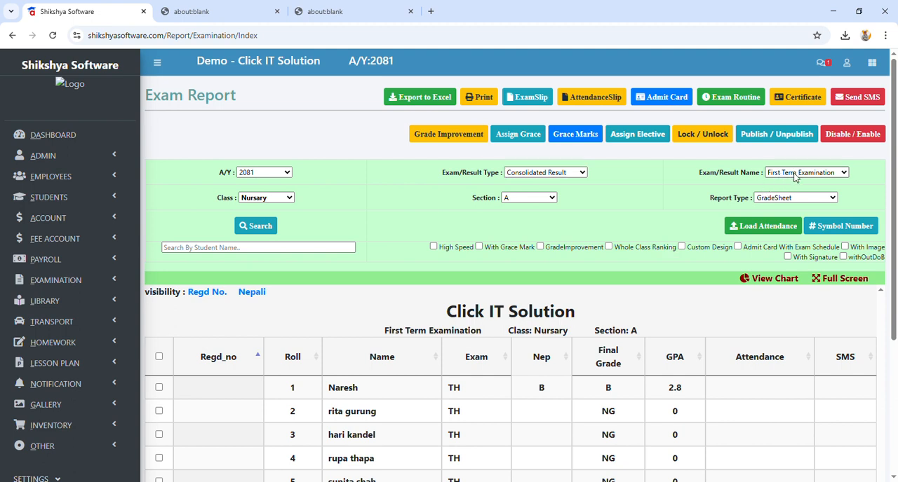
click(797, 223)
click(256, 226)
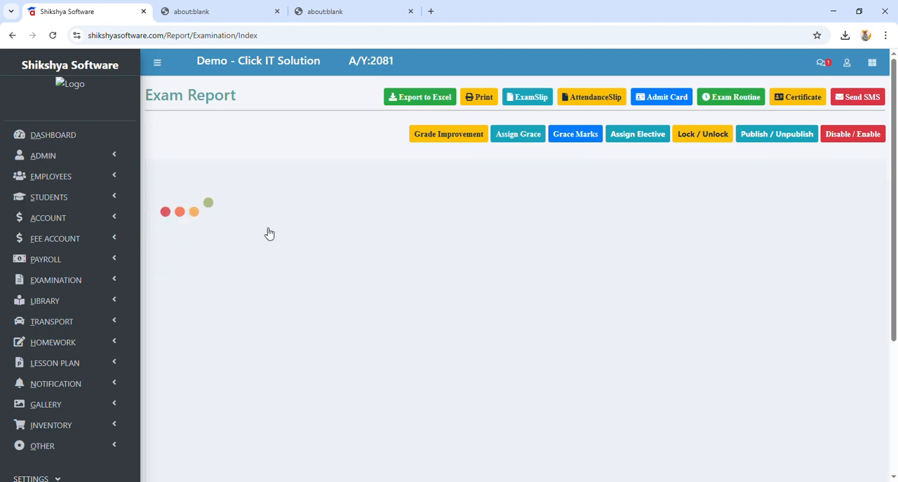
Step: Select all listed students, generate their admit cards, and return to the exam report
click(159, 357)
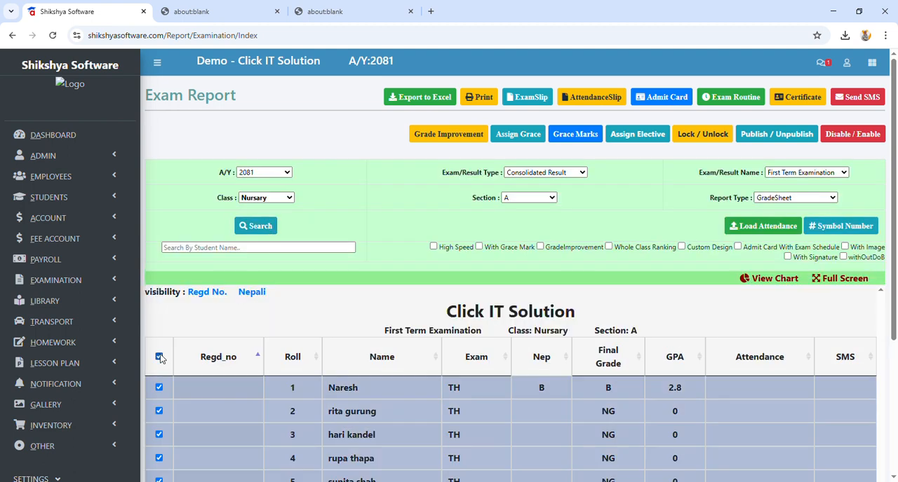
click(663, 98)
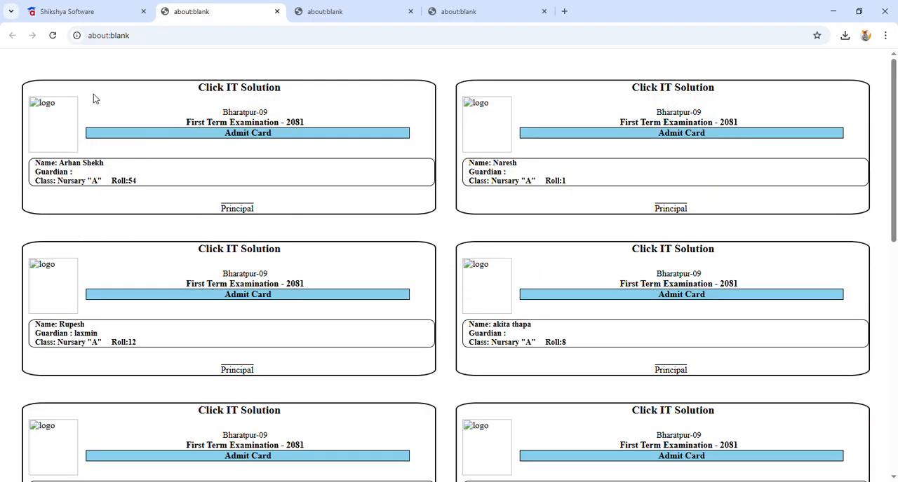
click(71, 11)
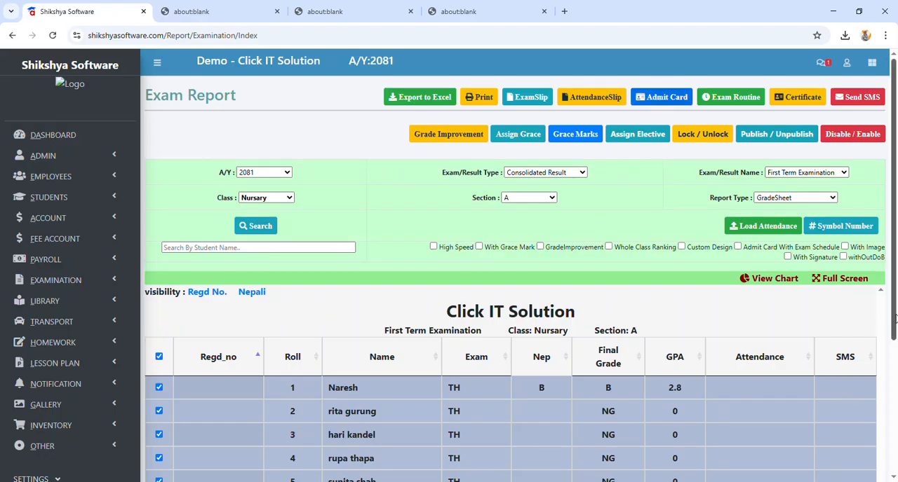
Step: Enable the With Image and With Signature options for the selected students' admit cards
click(787, 256)
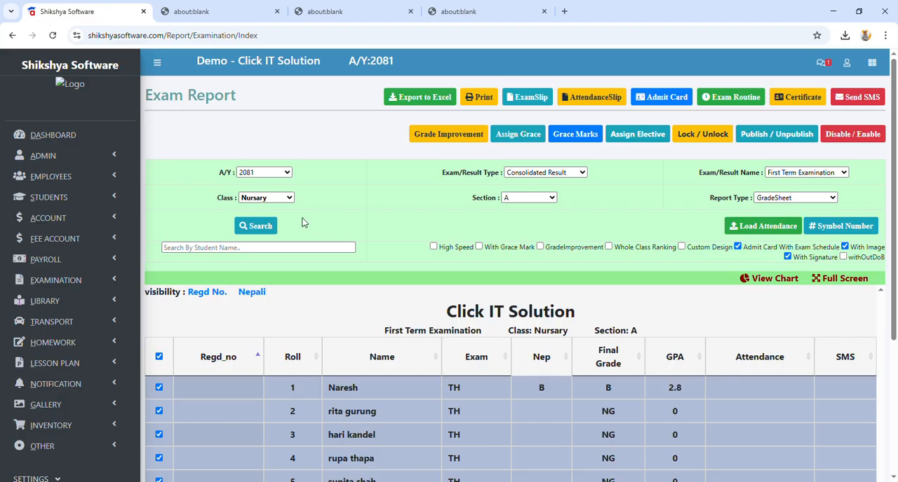
Step: Reload the class Nursary grade sheet list, select all students, and generate their admit cards
click(253, 227)
click(159, 356)
click(640, 98)
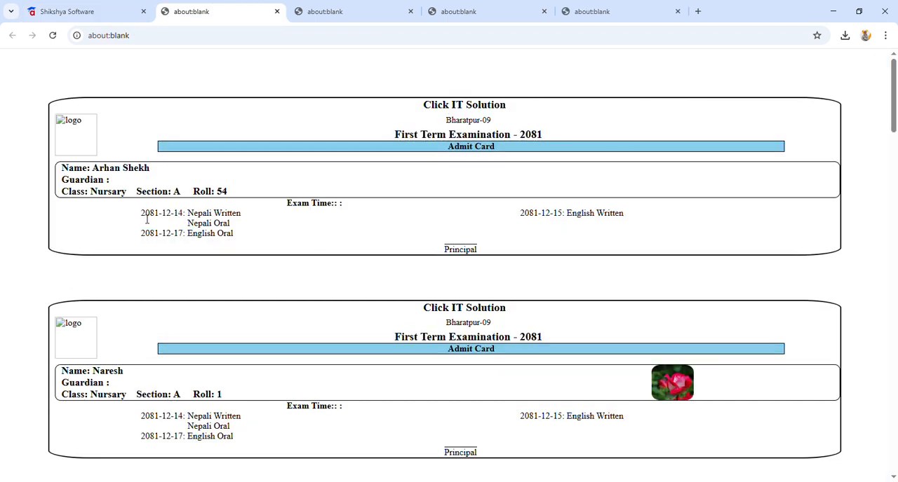
Step: Examine the school name, address, exam title, exam time and schedule on the first admit card
drag(147, 220, 343, 204)
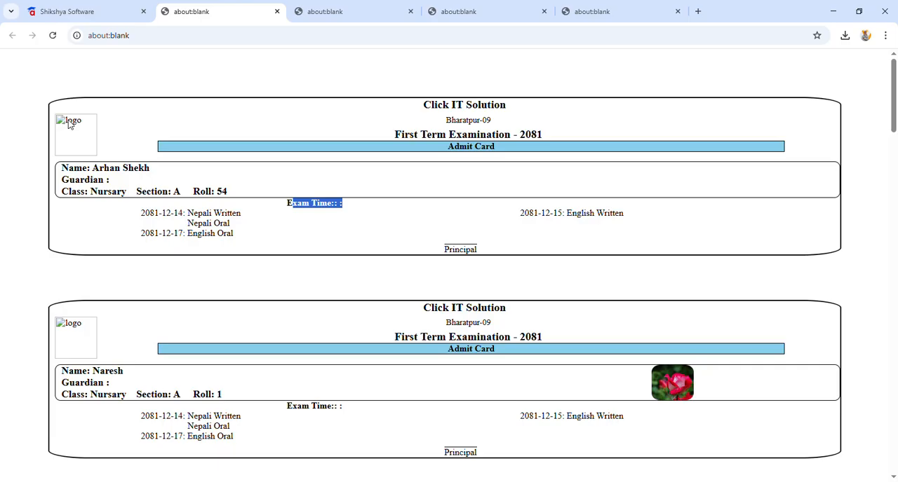
drag(425, 106, 507, 108)
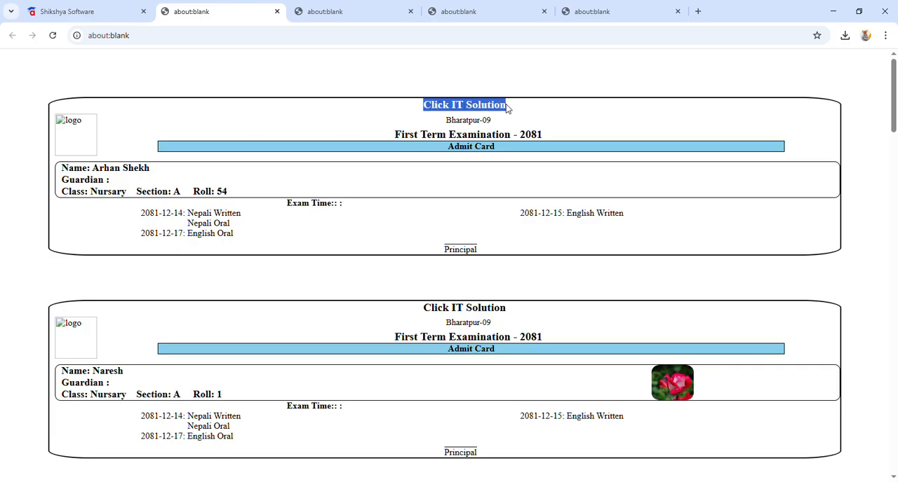
drag(445, 121, 492, 127)
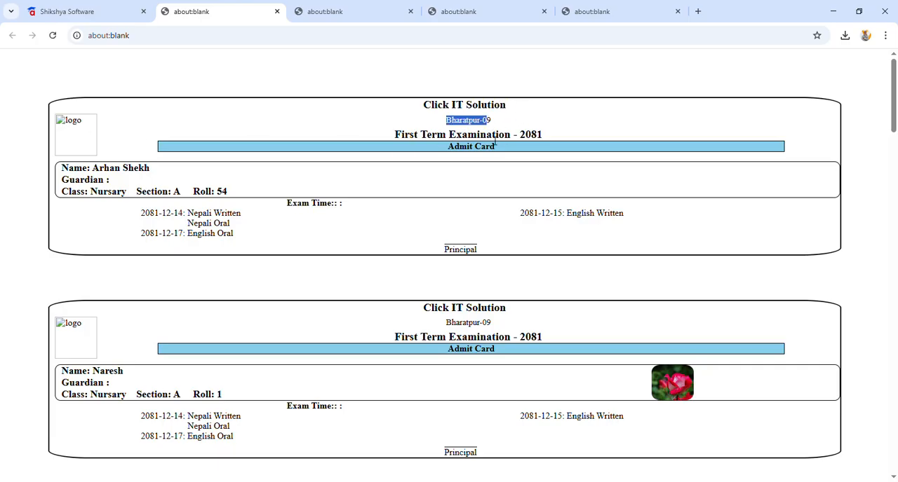
drag(413, 135, 544, 140)
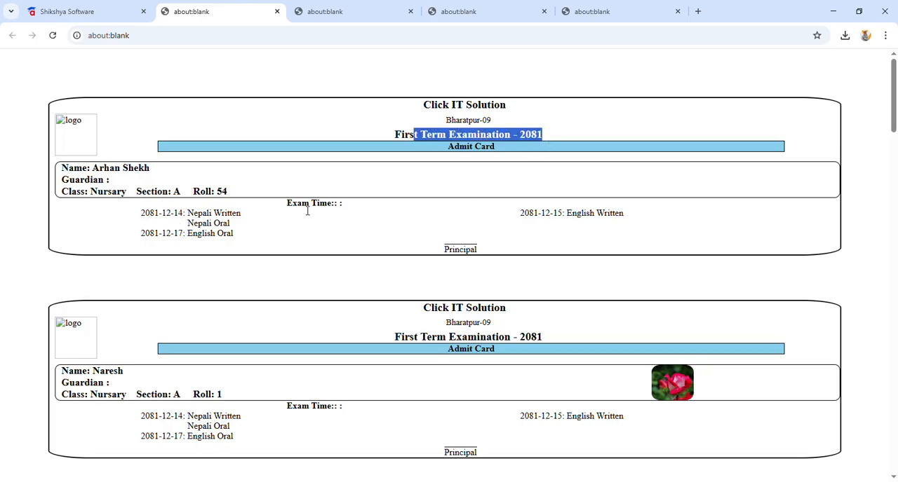
drag(287, 203, 583, 231)
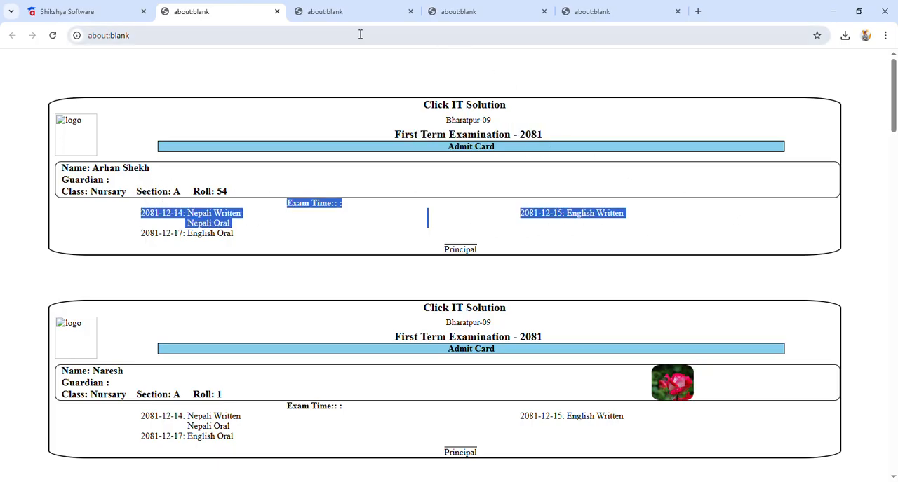
Step: Close the extra admit card preview pages and deselect all students in the exam report
click(278, 12)
click(278, 12)
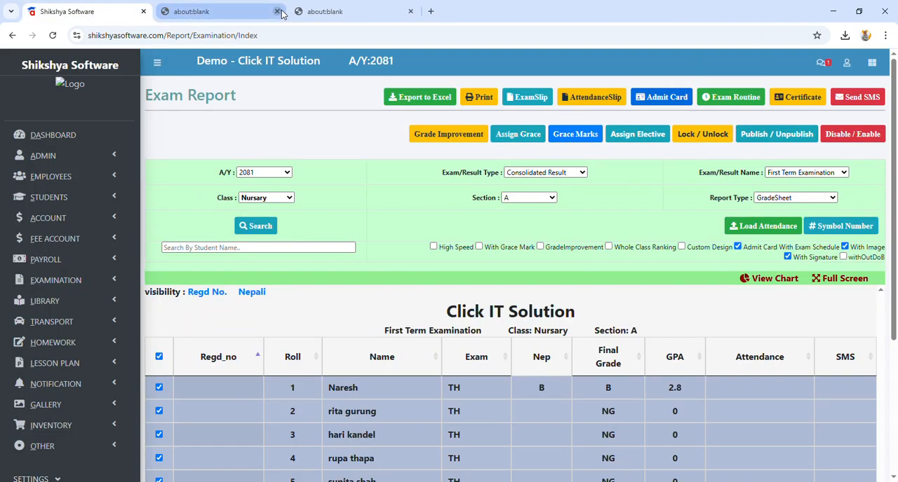
click(277, 12)
scroll(325, 183, down, 1)
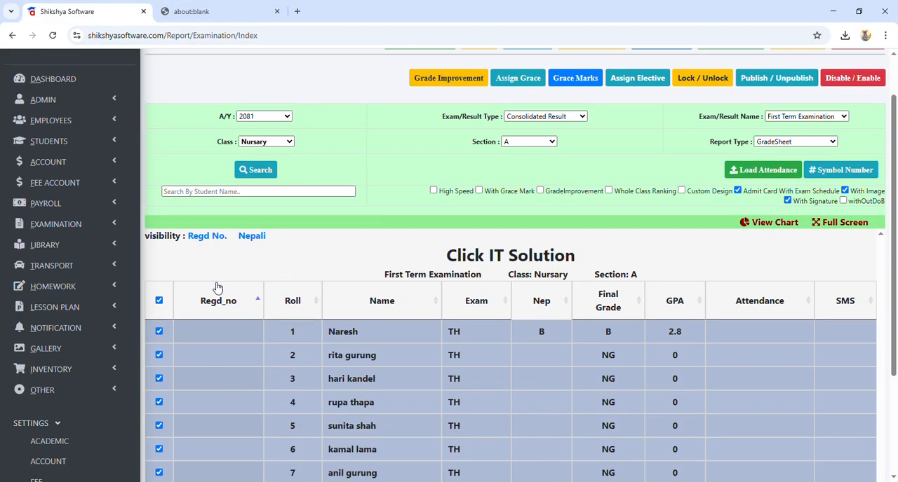
click(160, 303)
scroll(617, 260, up, 1)
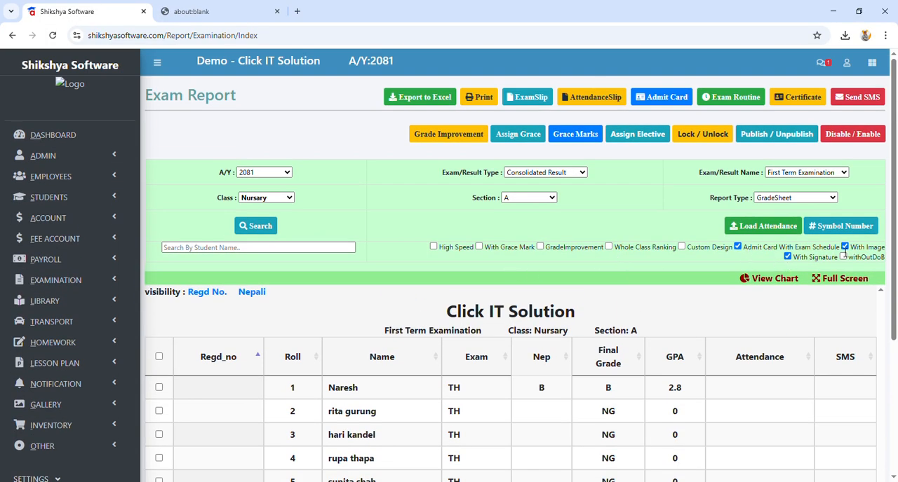
Step: Open the Admit Card Format from the examination settings and review the whole card layout
scroll(56, 219, down, 3)
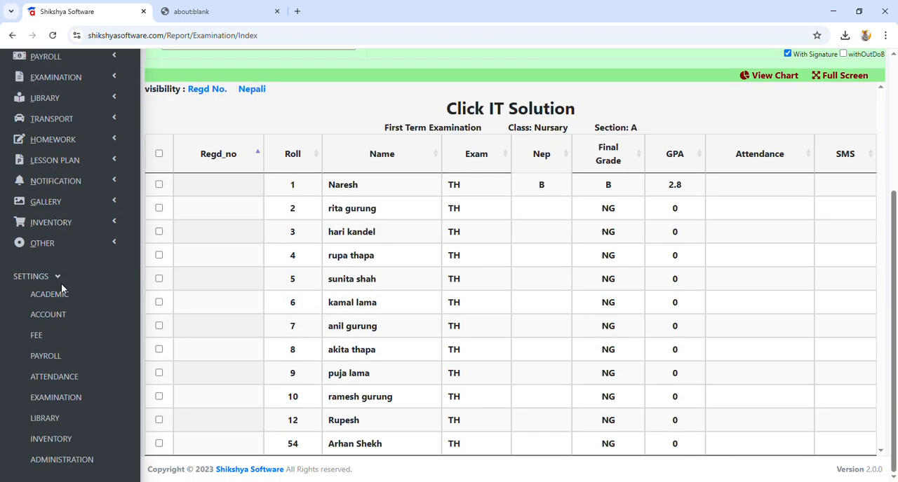
double_click(34, 281)
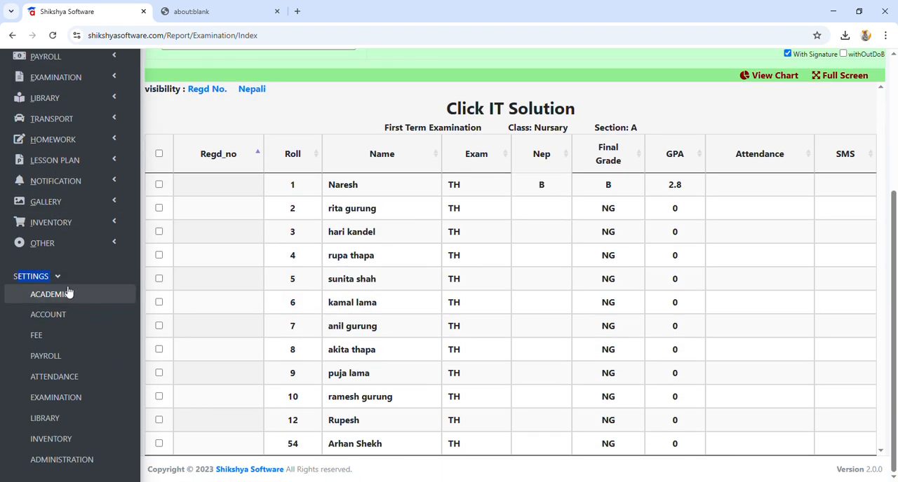
click(53, 397)
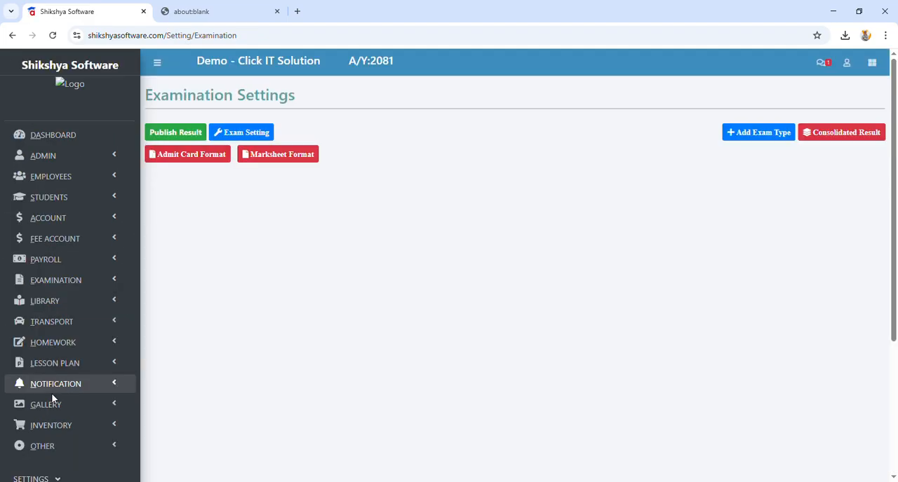
scroll(45, 362, down, 3)
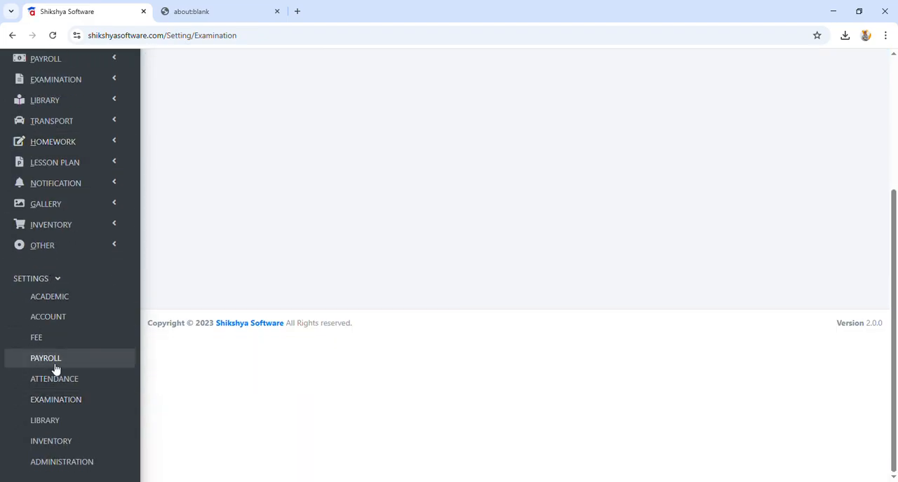
click(68, 400)
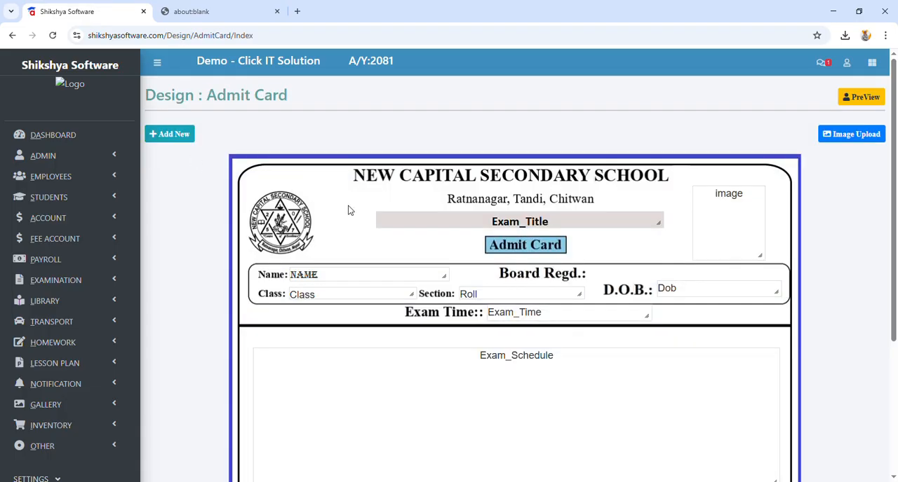
scroll(364, 179, down, 5)
scroll(373, 180, up, 5)
scroll(569, 236, down, 5)
scroll(555, 377, up, 5)
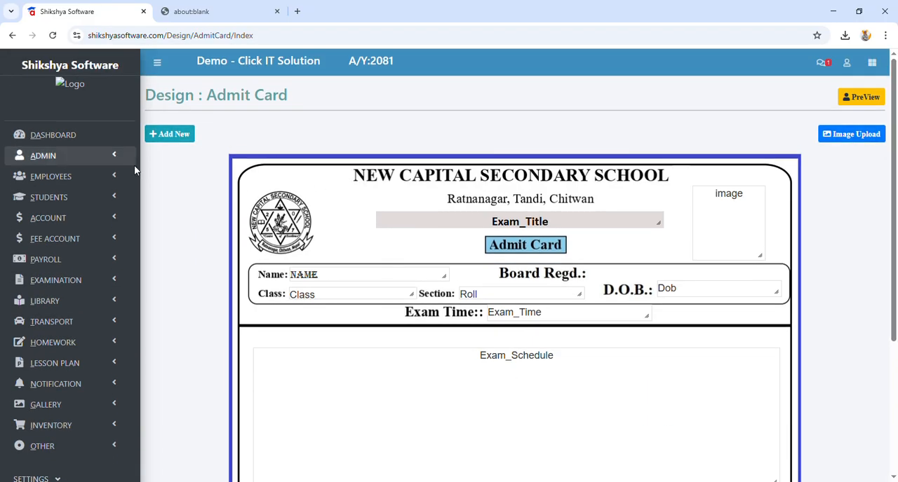
Step: Review the regions that can be added to the admit card design and close the list without adding any
click(163, 133)
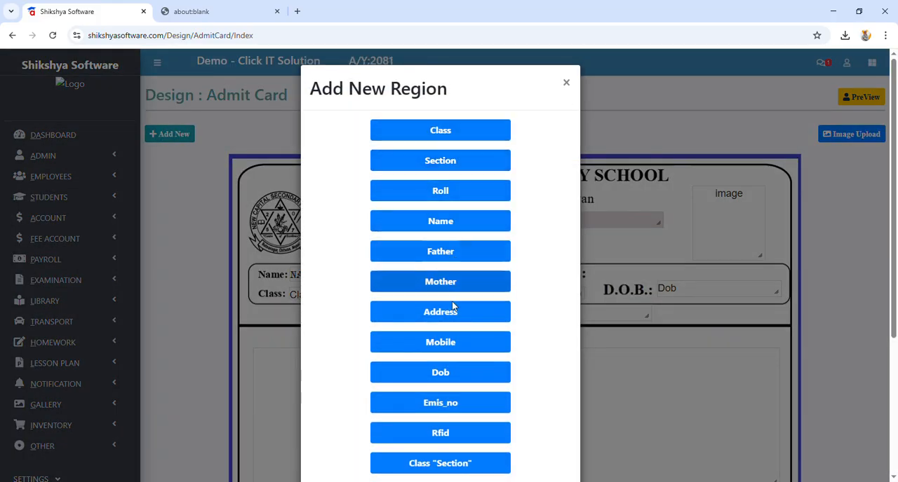
scroll(462, 351, down, 3)
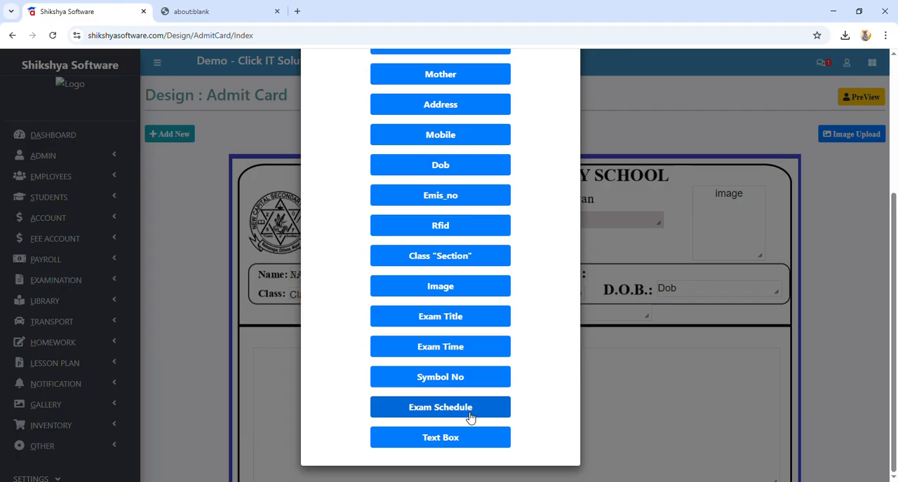
scroll(532, 271, up, 4)
click(567, 83)
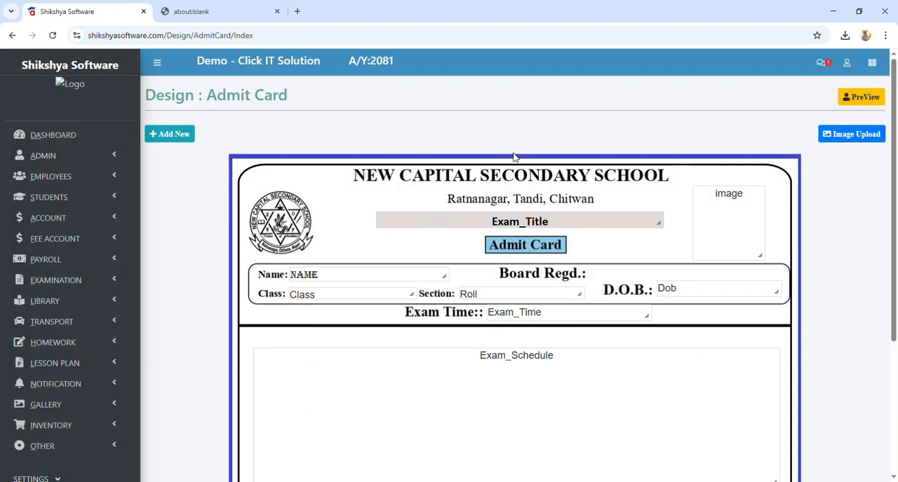
Step: Review the rest of the admit card design and open the Marksheet Format from the examination settings
scroll(475, 356, down, 3)
scroll(517, 376, up, 3)
scroll(166, 244, down, 3)
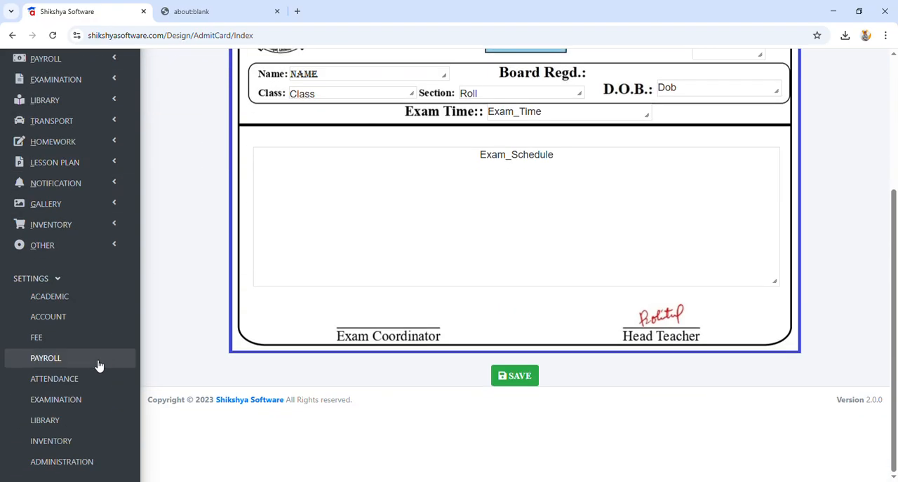
click(74, 401)
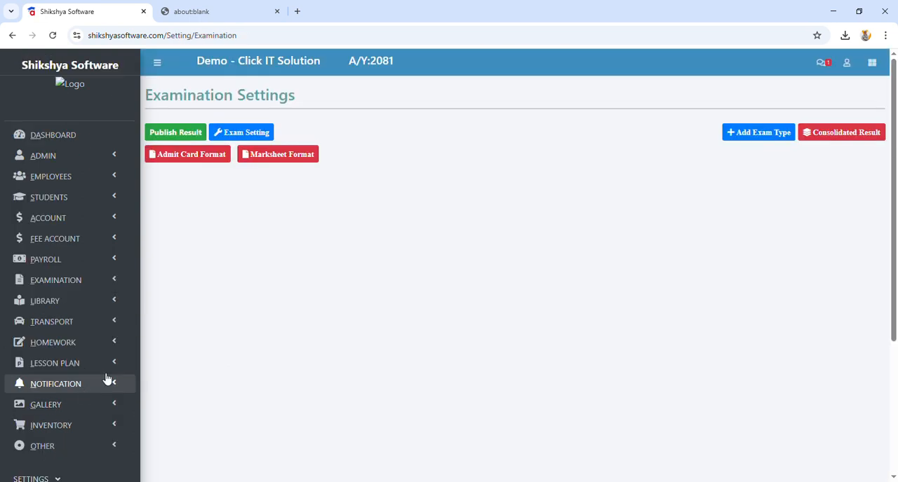
click(308, 163)
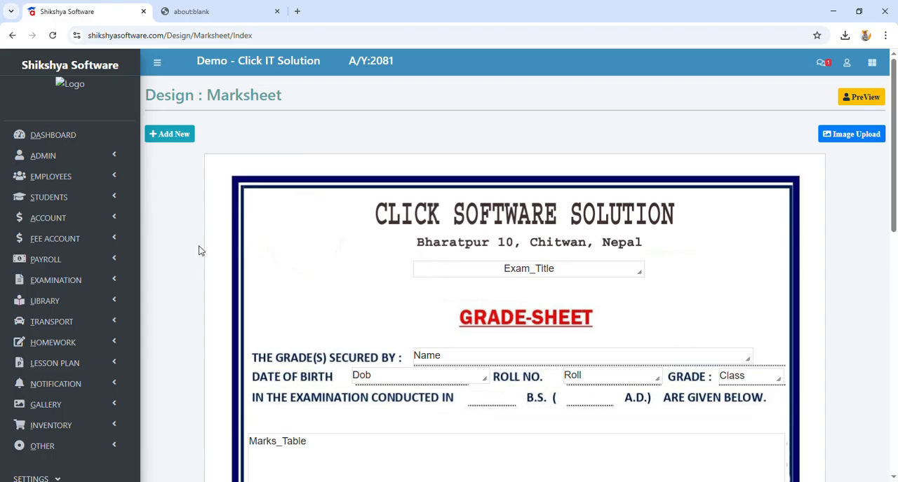
Step: Go to the dashboard, look through its cards and charts, and view the class-wise attendance breakdown
click(66, 137)
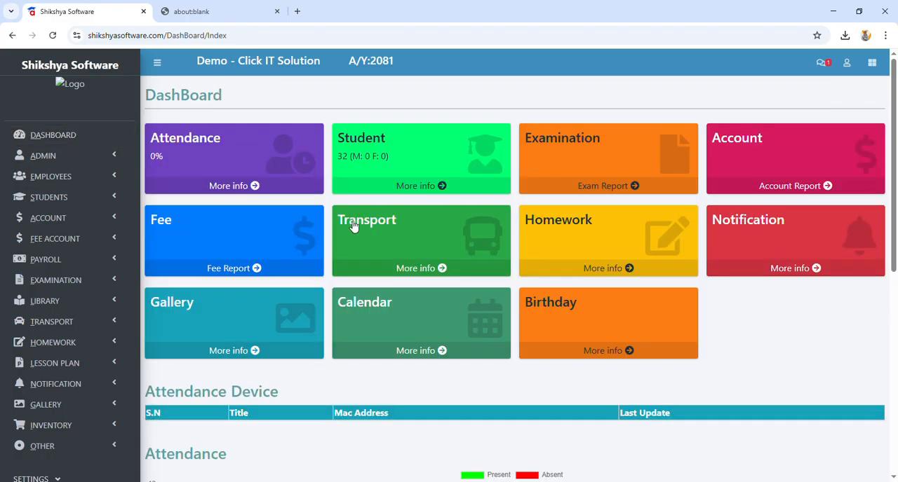
click(75, 281)
click(75, 280)
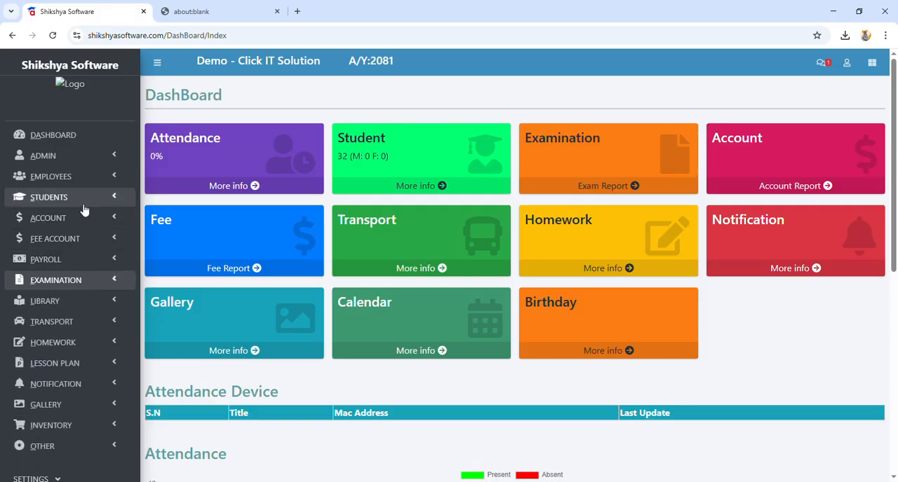
scroll(301, 308, down, 3)
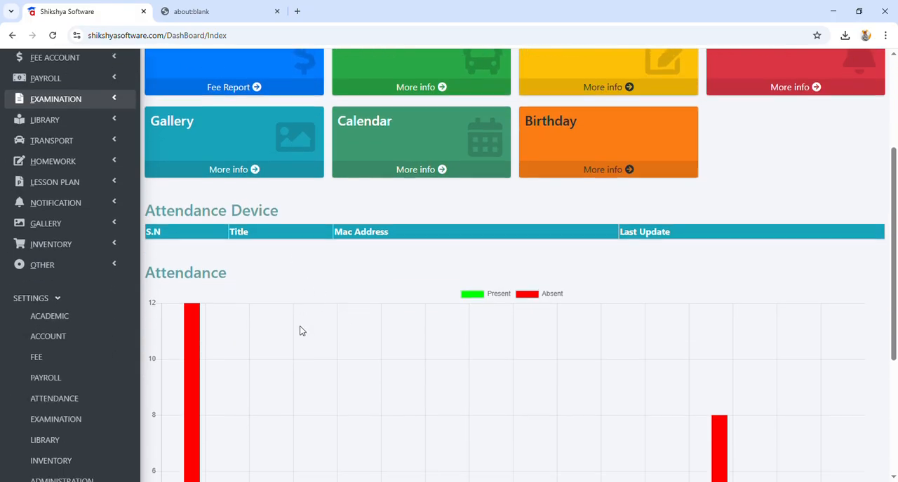
scroll(300, 331, down, 2)
scroll(299, 330, up, 4)
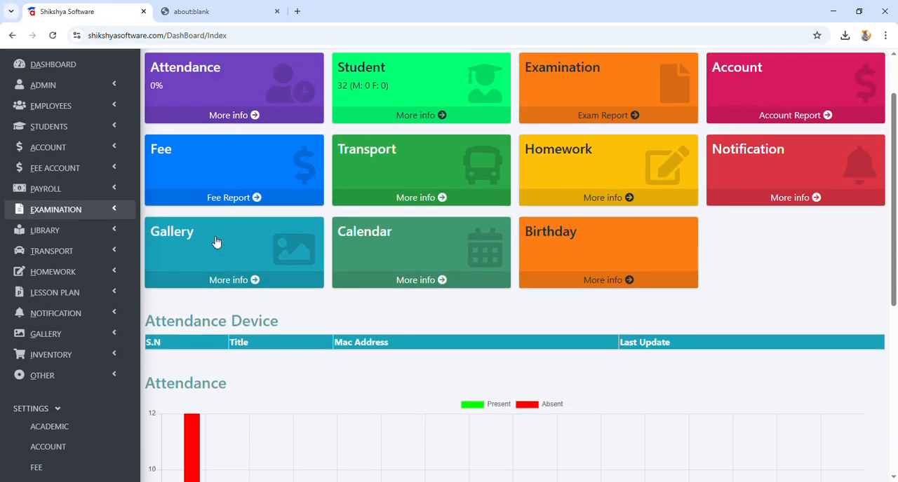
scroll(216, 242, up, 1)
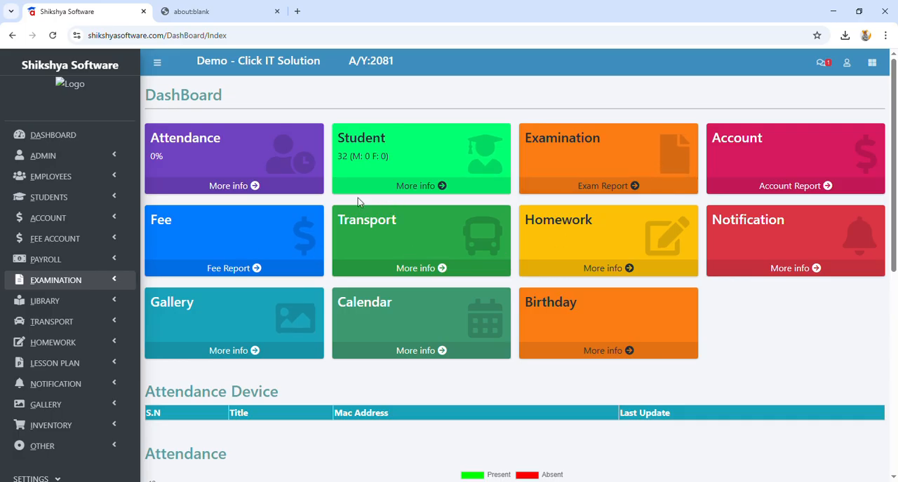
click(221, 159)
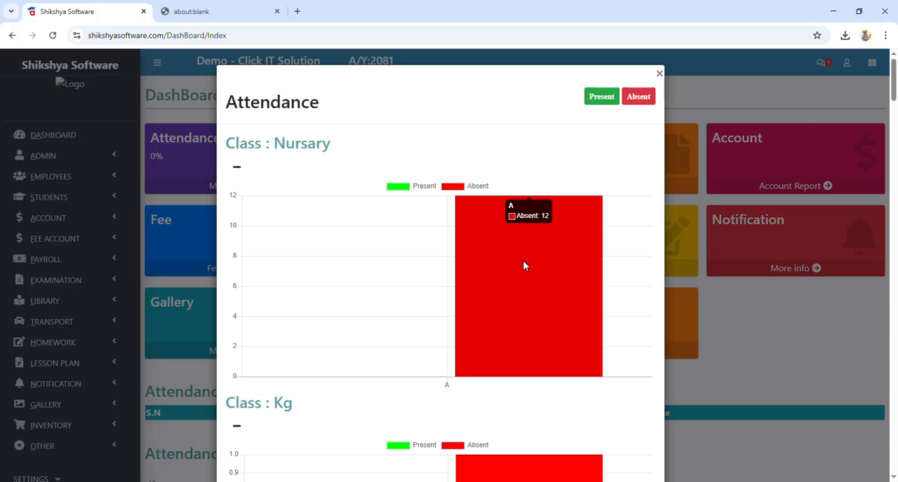
click(659, 74)
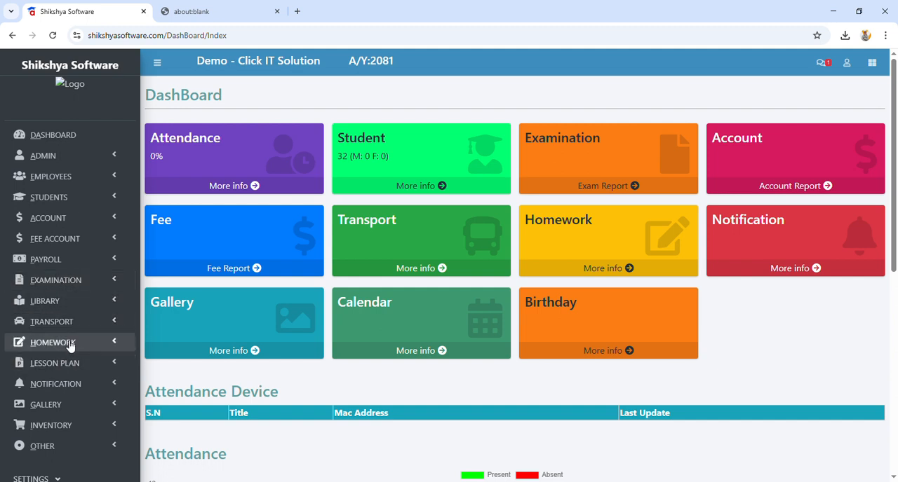
Step: List the student attendance of class Nursary, section A, with 2081-12-14 as both start and end date
click(66, 198)
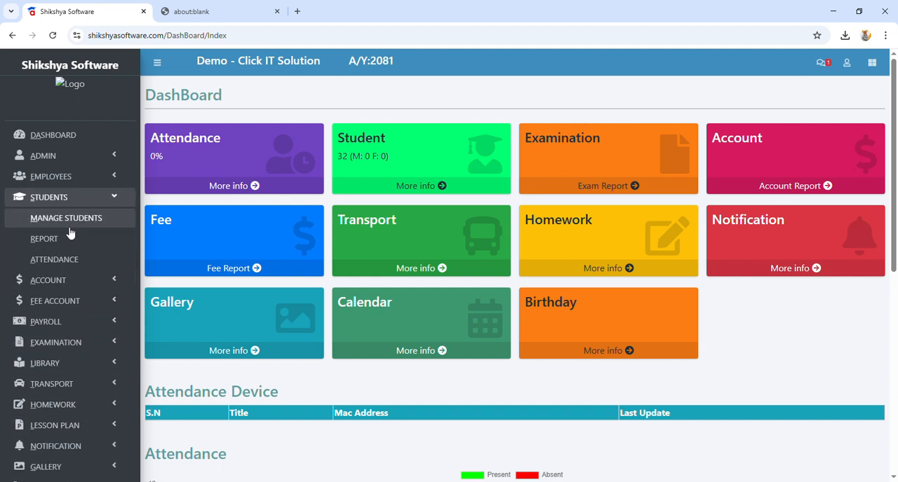
click(70, 260)
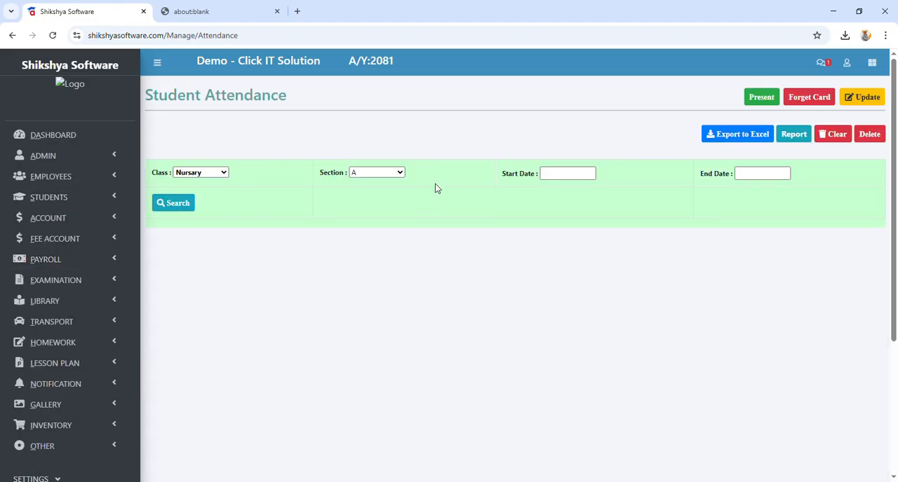
click(543, 177)
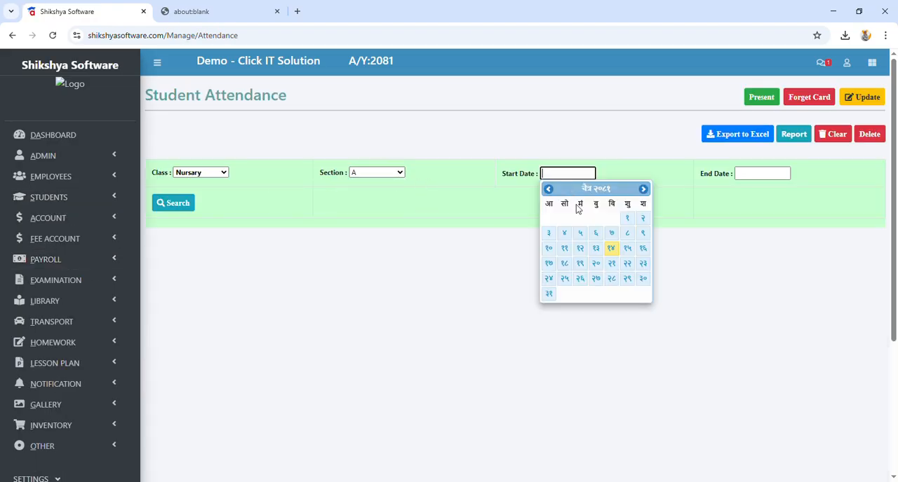
click(612, 250)
click(761, 174)
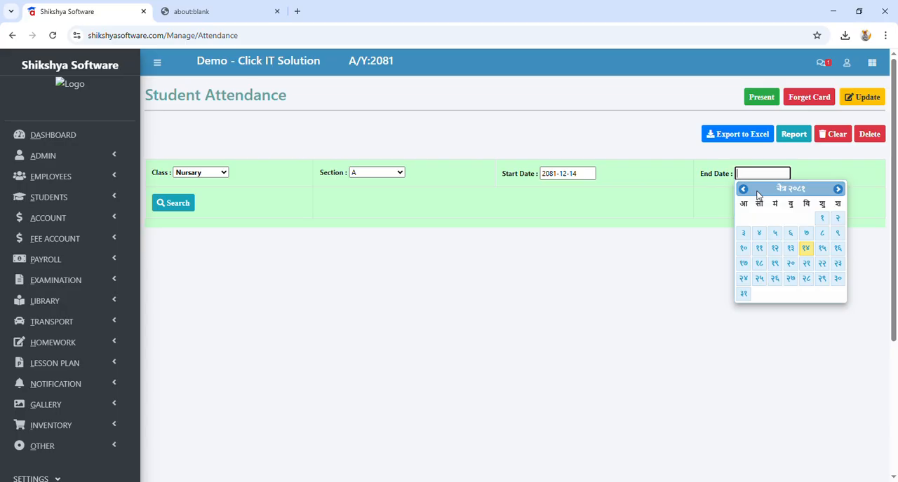
click(806, 249)
click(174, 204)
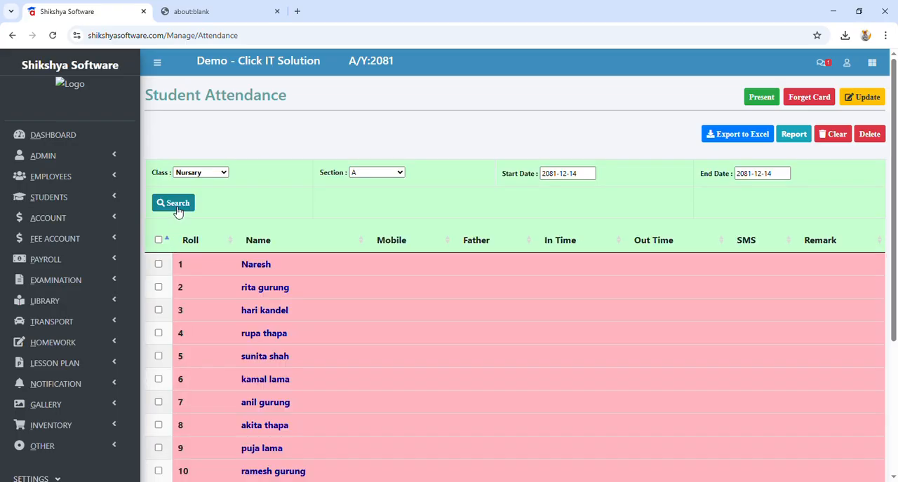
Step: Mark the roll 1 student present and check the class attendance chart on the dashboard
click(159, 264)
click(761, 97)
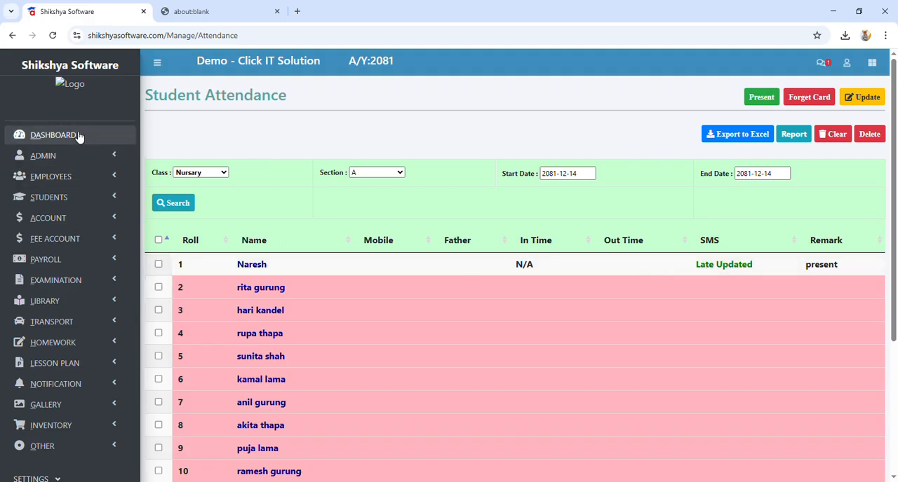
click(53, 136)
scroll(400, 260, down, 10)
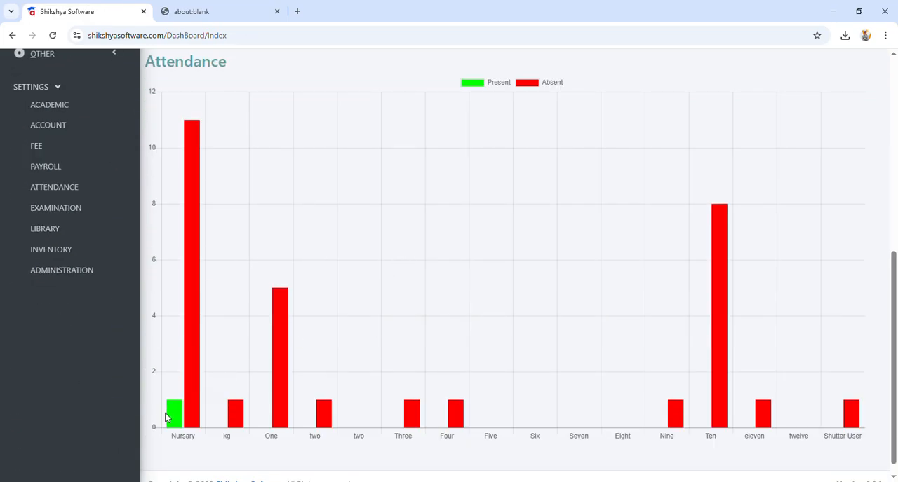
Step: Load the First Term theory marksheet report of class Nursary, section A, and check the students' Nepali Written marks
mouse_move(172, 421)
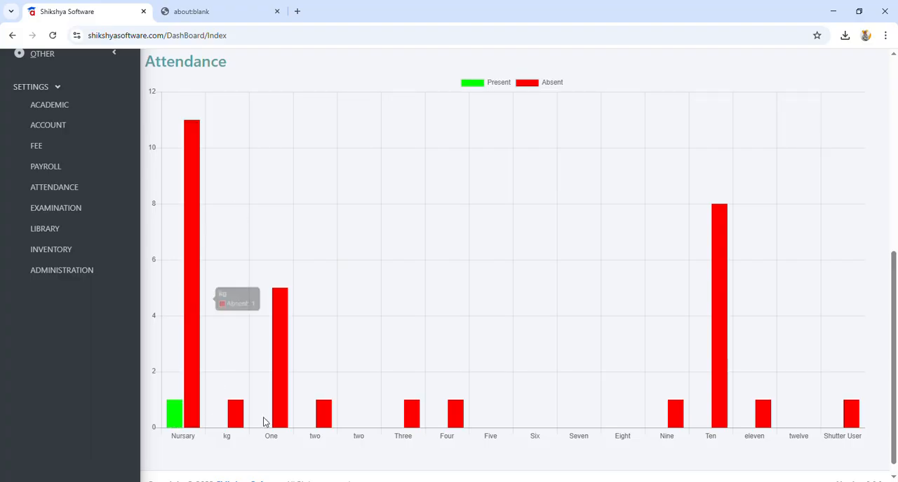
scroll(347, 408, up, 3)
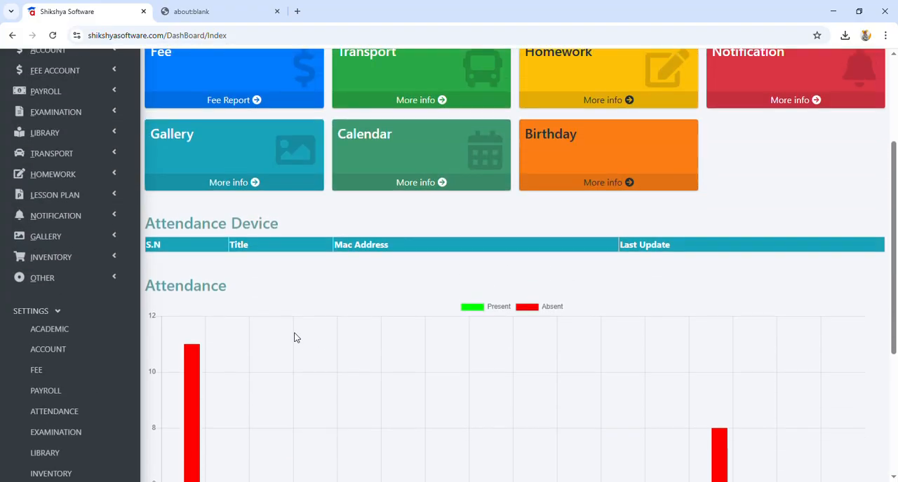
scroll(189, 263, up, 3)
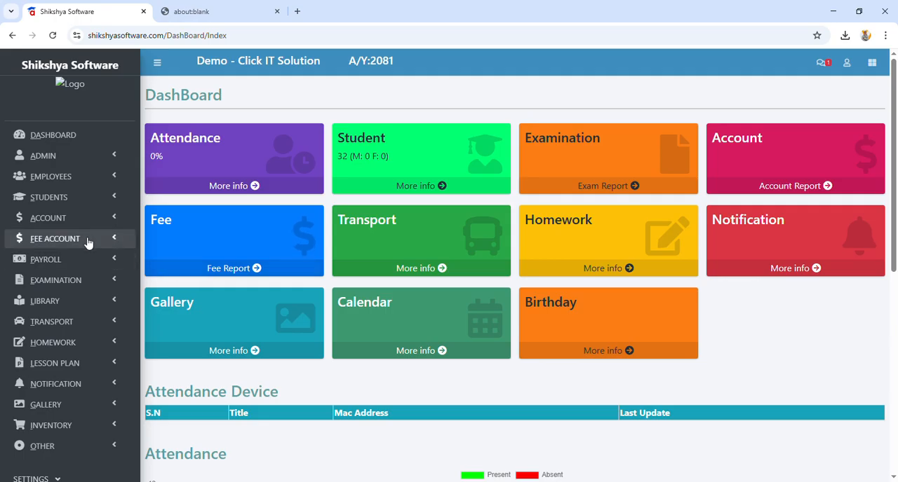
click(80, 280)
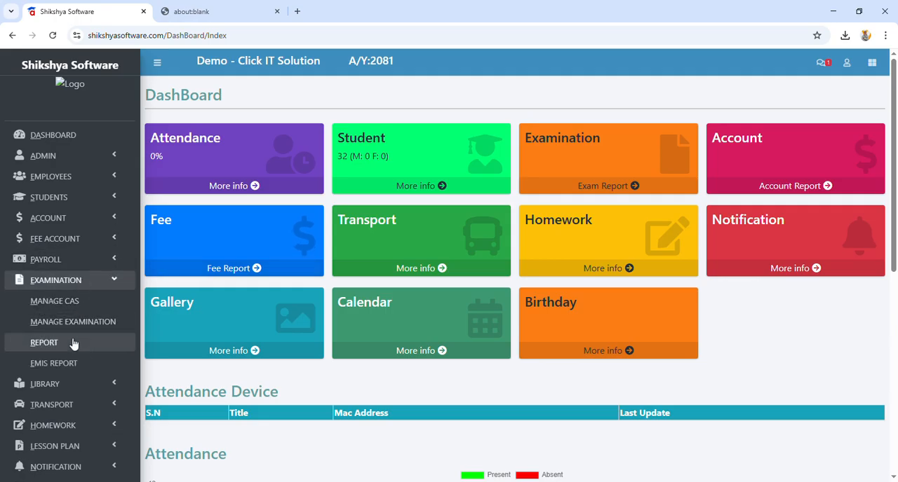
click(75, 342)
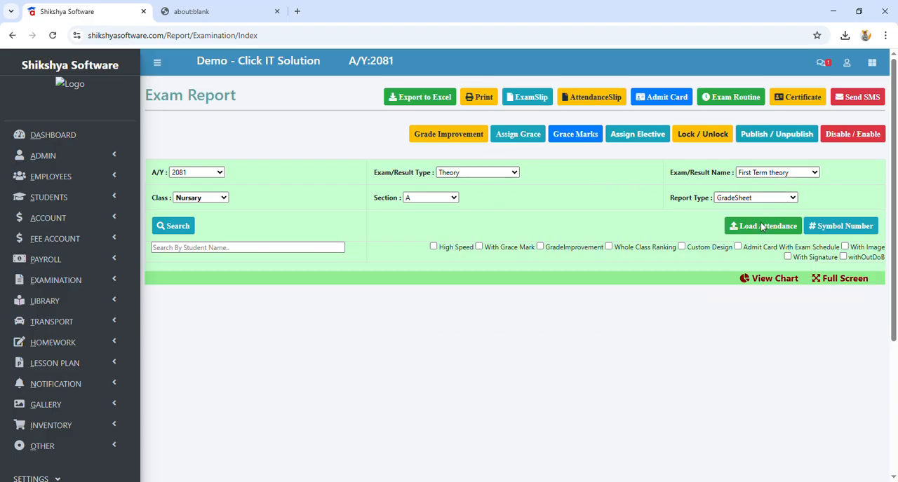
click(166, 225)
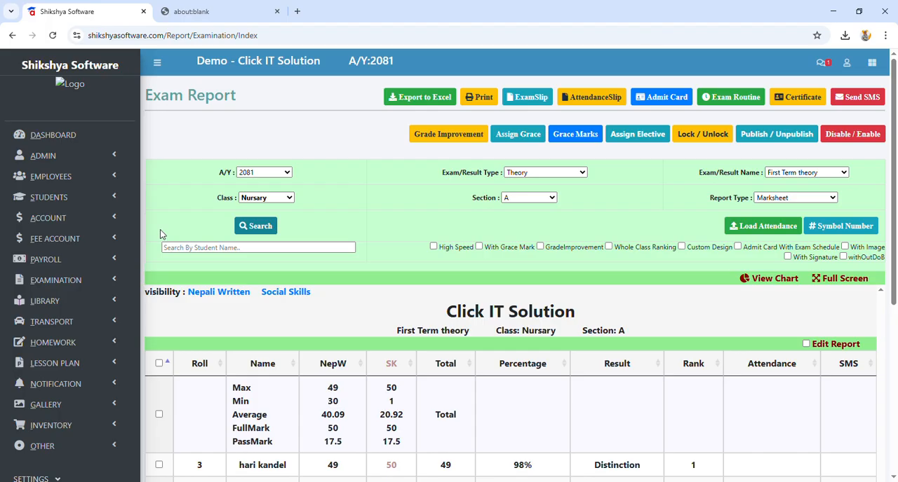
scroll(172, 262, down, 3)
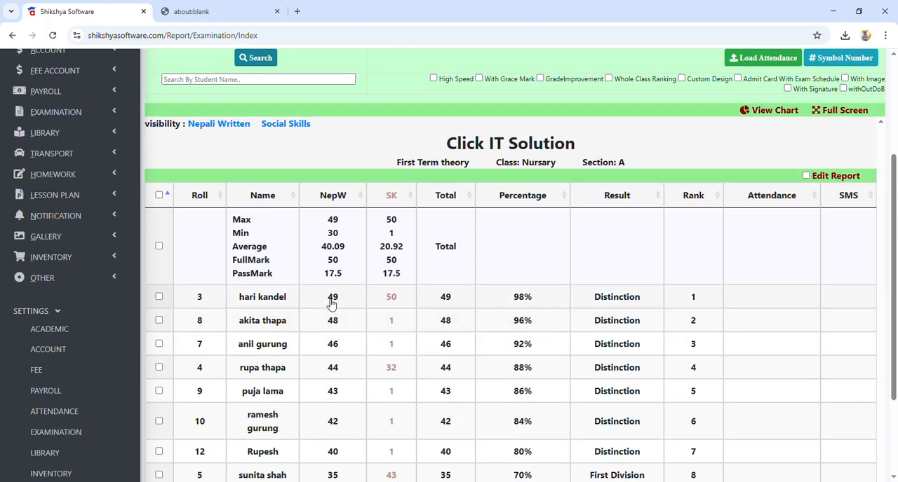
double_click(332, 302)
scroll(353, 307, up, 2)
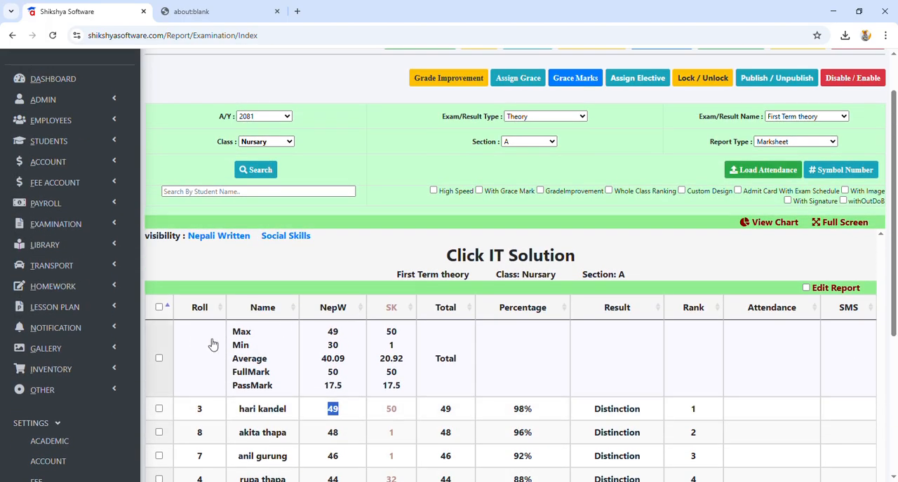
Step: In the examination settings, set Grace Marks to Yes for First Term theory and save that exam's row
scroll(151, 319, down, 3)
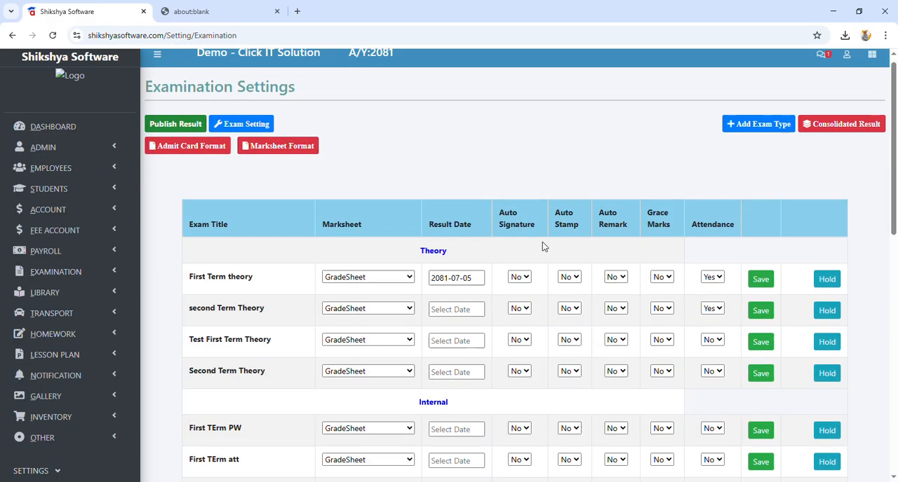
scroll(714, 151, down, 4)
scroll(715, 152, up, 3)
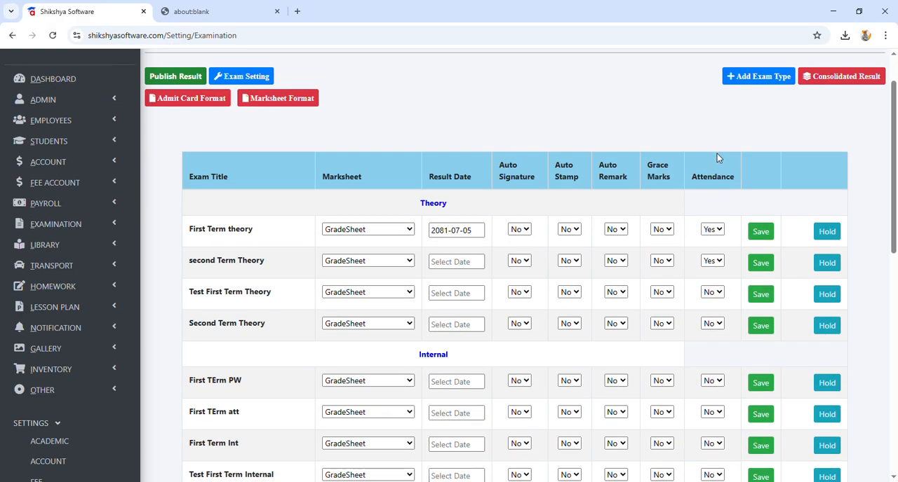
click(661, 230)
click(665, 264)
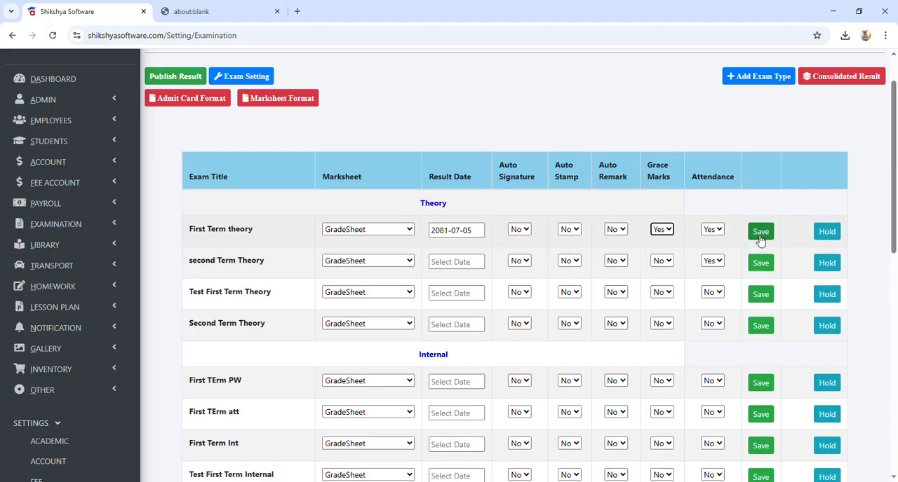
scroll(286, 255, down, 2)
scroll(186, 254, up, 3)
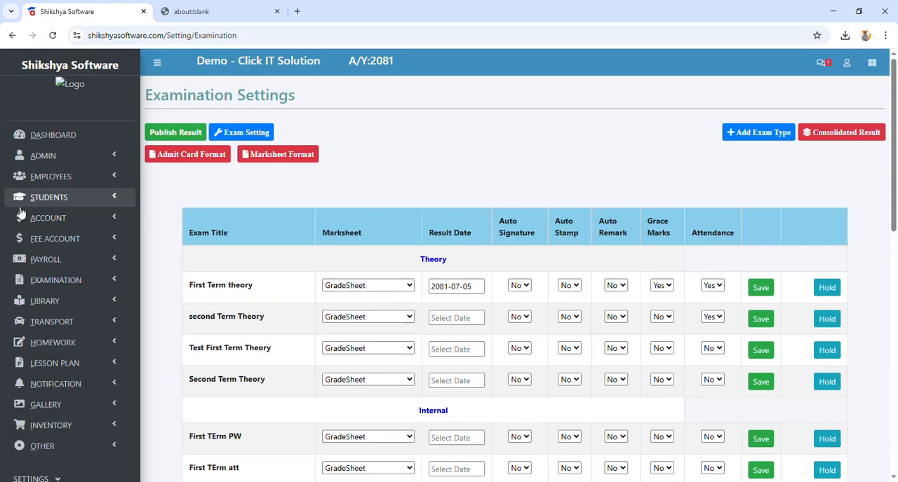
Step: Load the First Term theory grade sheet report of class Nursary, section A, and select all its students
click(56, 280)
click(63, 341)
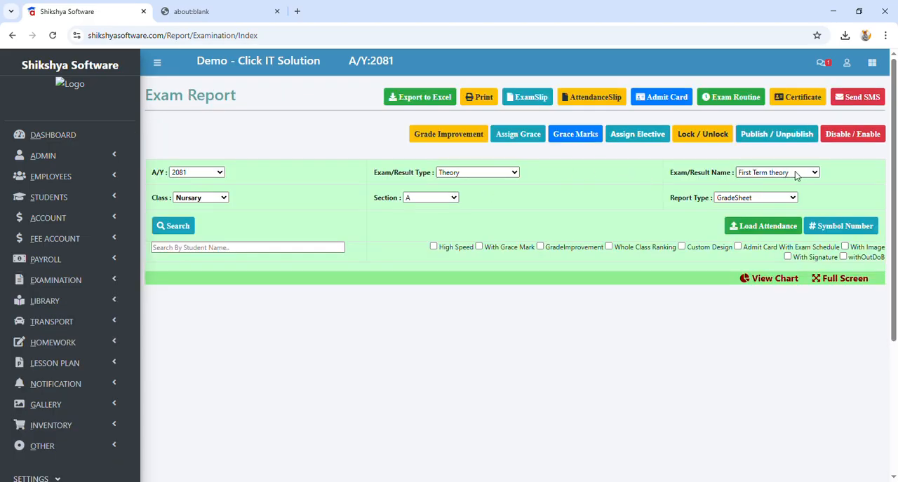
click(172, 226)
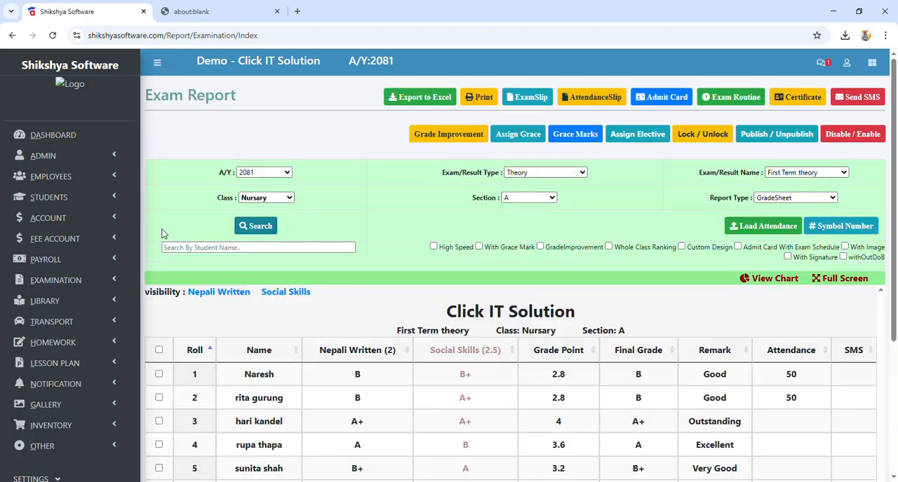
click(159, 350)
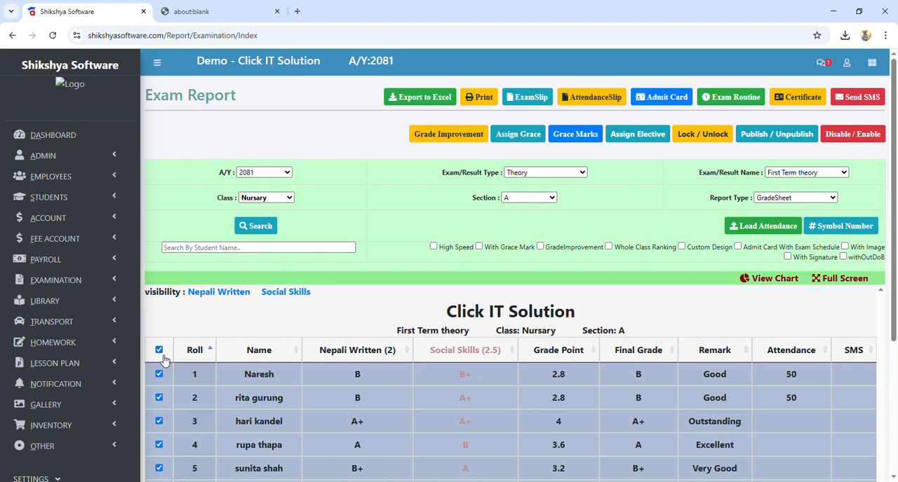
Step: Save a grace mark of 17.5 for every subject, assign grace to the selected students and review their grades
click(573, 135)
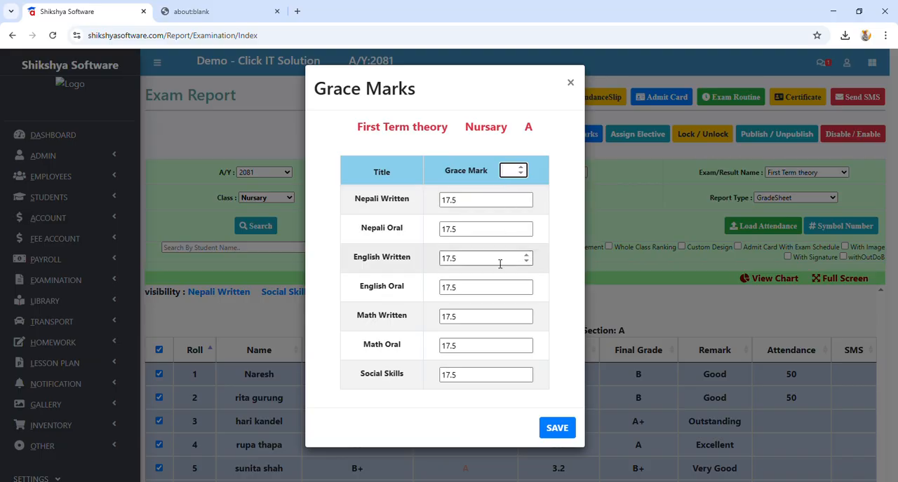
click(558, 430)
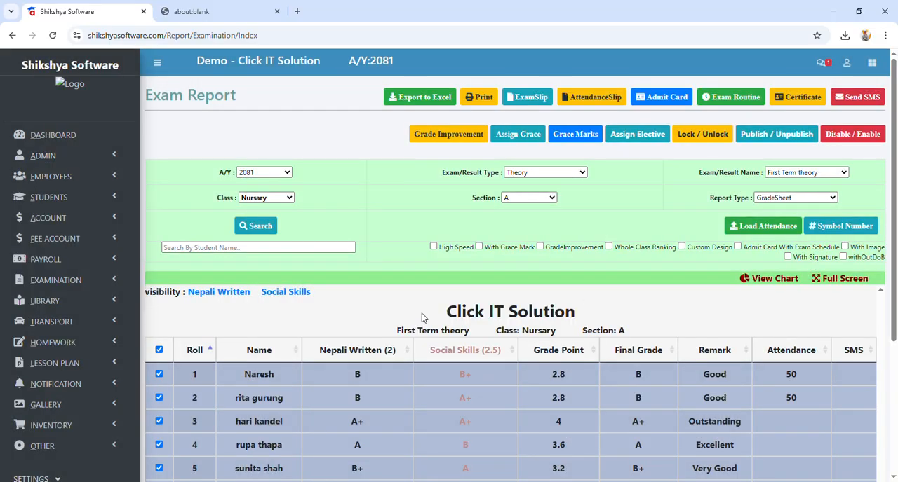
click(516, 134)
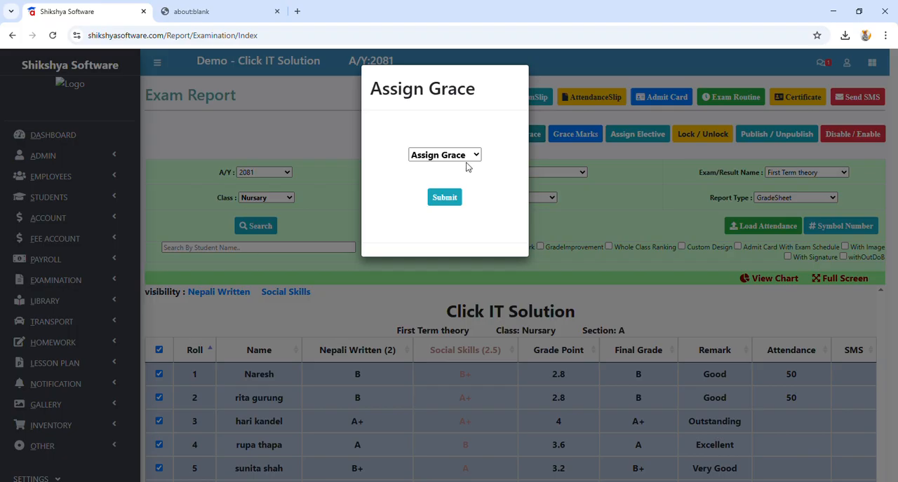
click(448, 199)
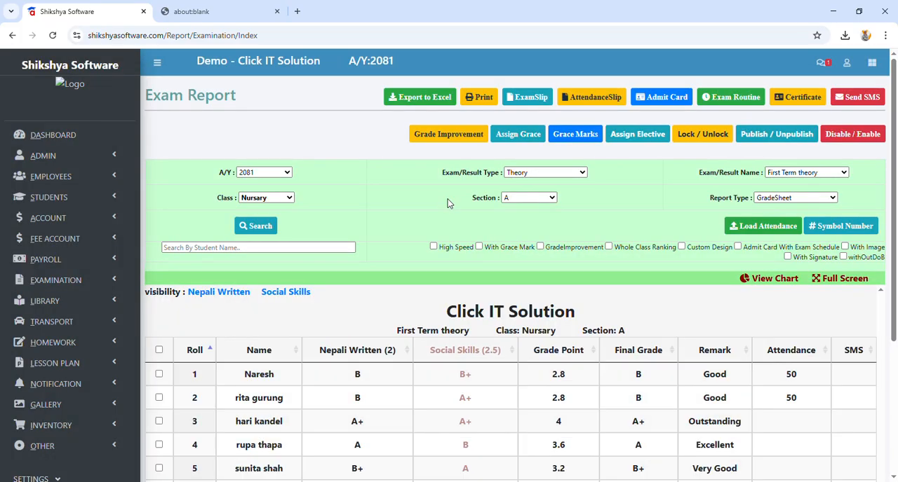
scroll(502, 354, down, 3)
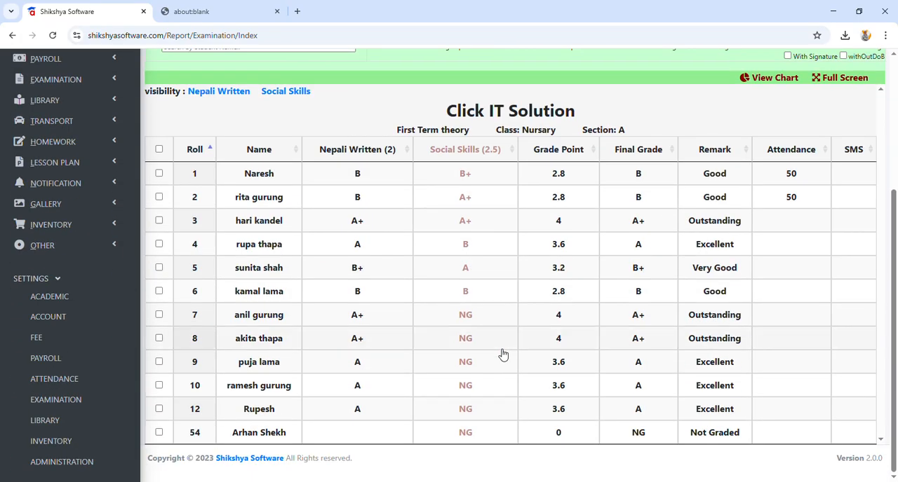
scroll(502, 355, up, 3)
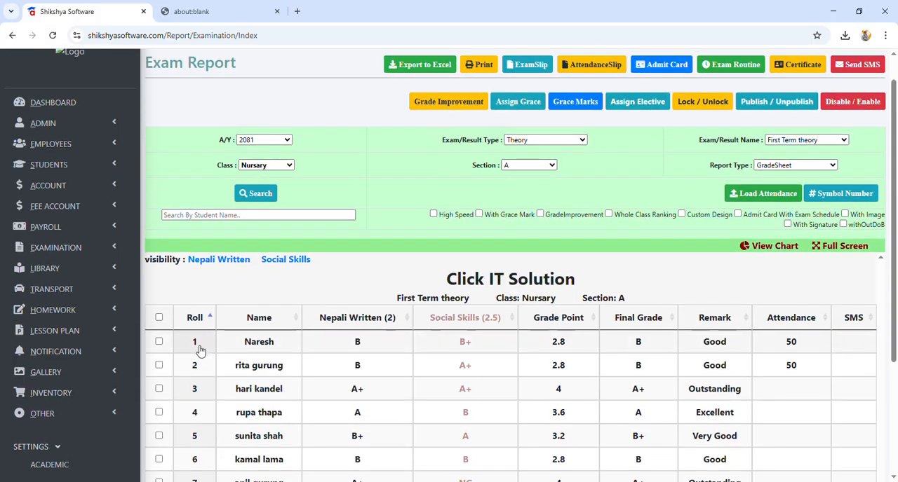
Step: Select only the roll 1 and roll 2 students and assign grace to them
click(159, 343)
click(159, 365)
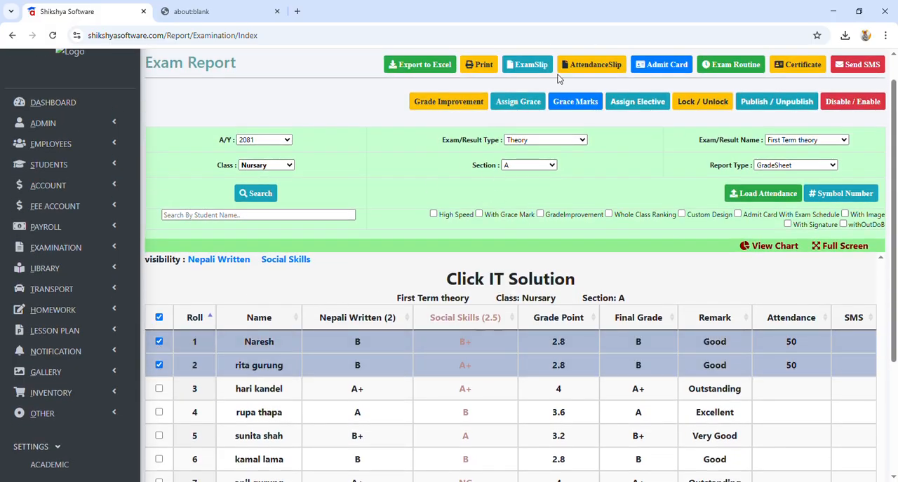
click(530, 103)
click(477, 158)
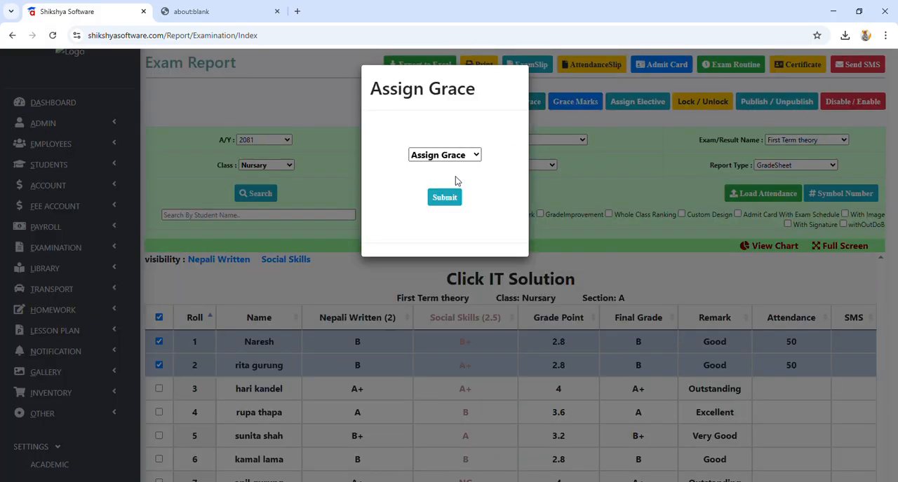
click(456, 179)
click(451, 199)
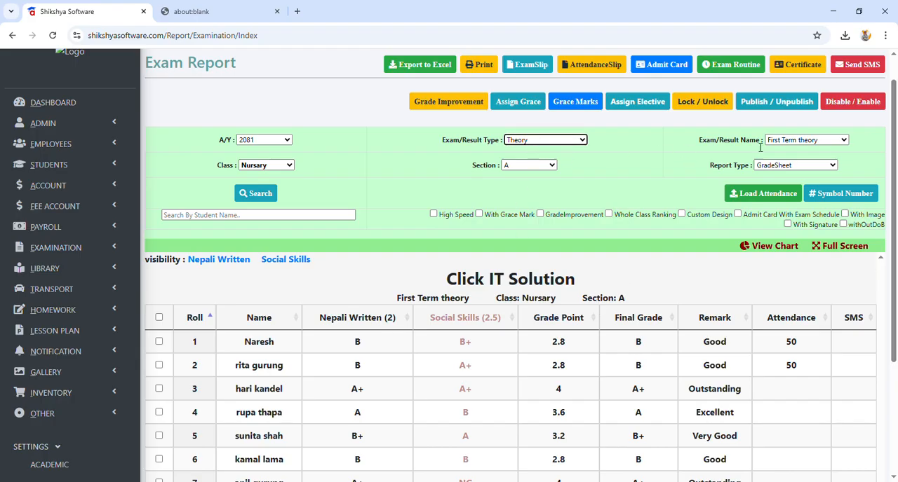
Step: Reload the First Term theory report of Nursary, section A, as a Marksheet and check the top-ranked student's total and percentage
click(786, 149)
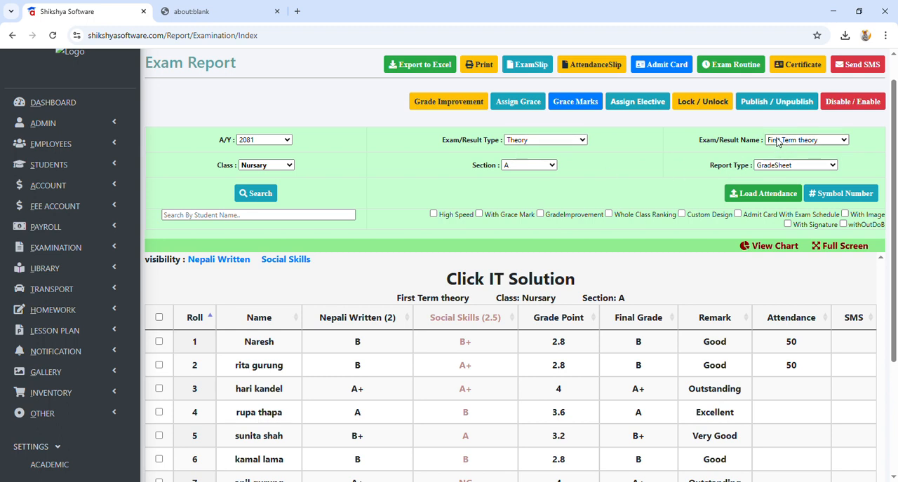
click(787, 159)
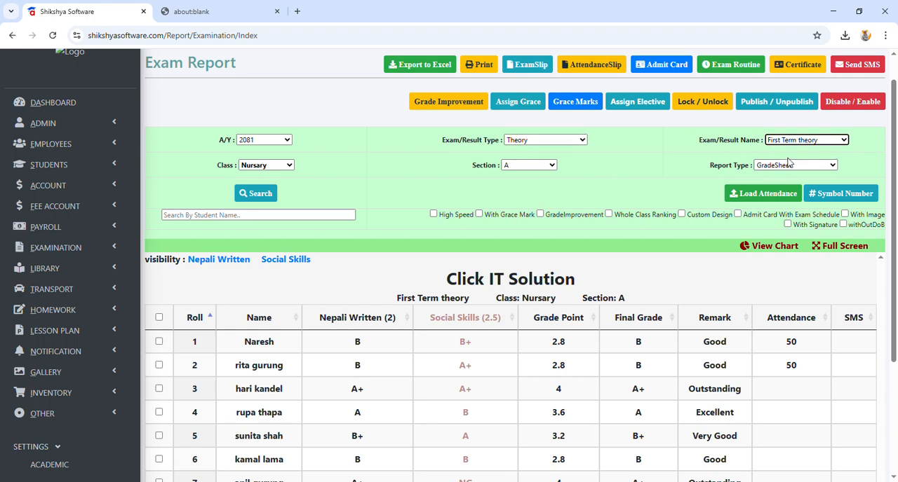
click(797, 166)
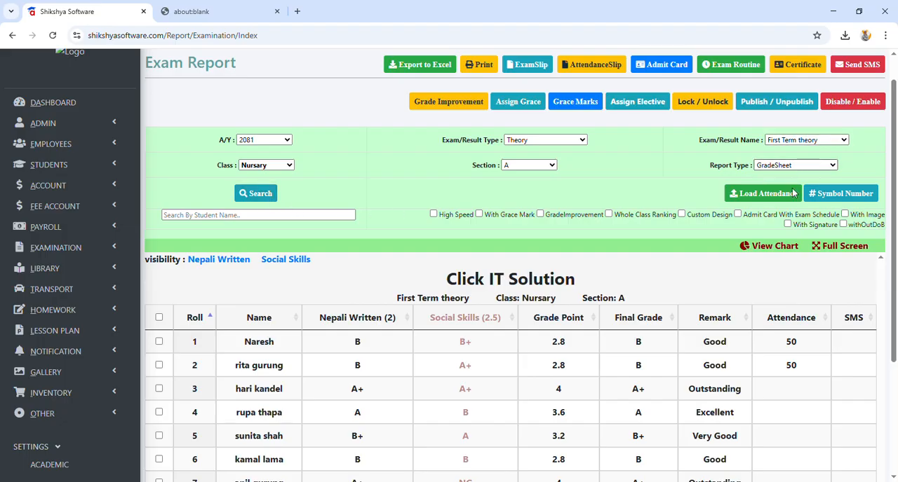
click(787, 200)
click(175, 194)
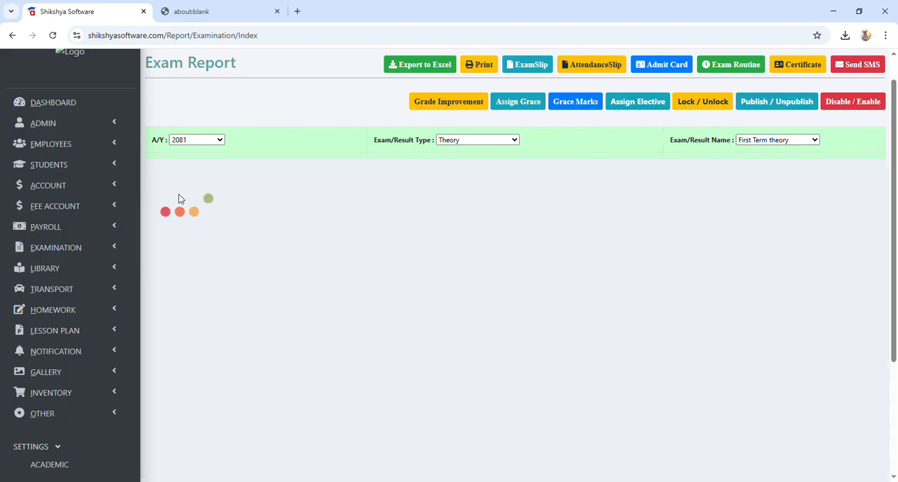
scroll(261, 243, down, 2)
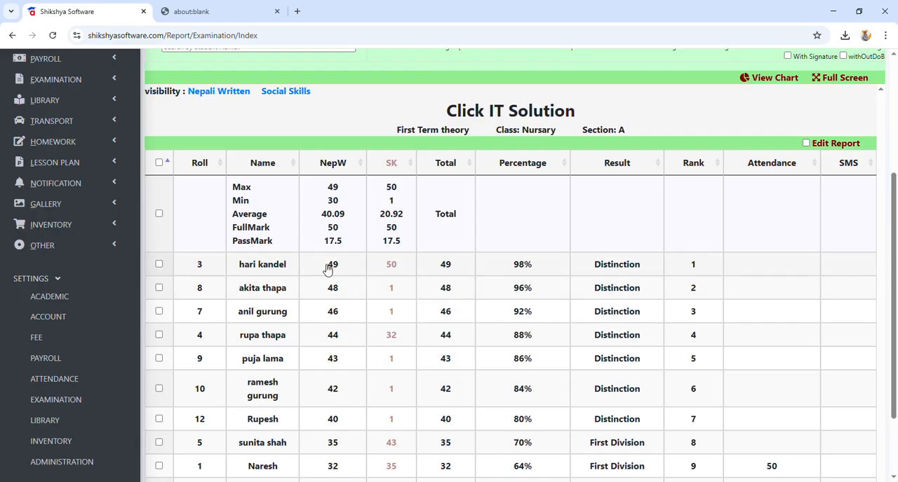
drag(324, 268, 535, 273)
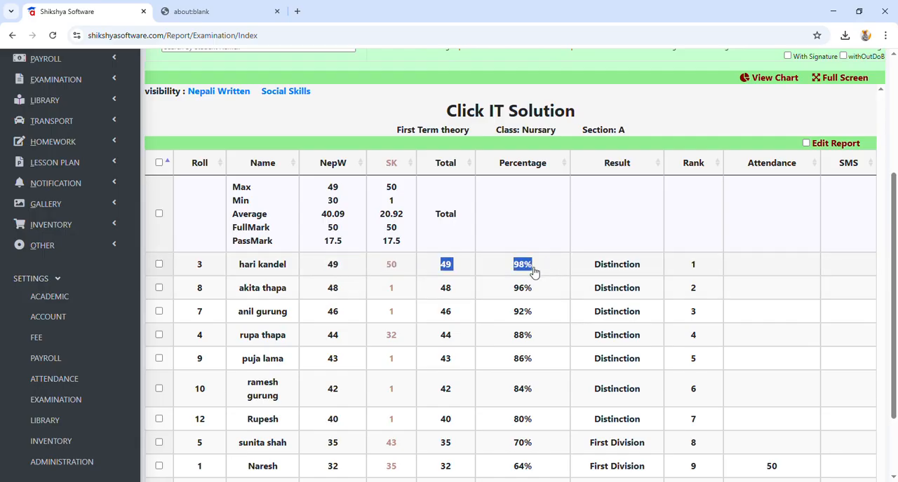
Step: Reload the marksheet report with grace marks included and review all students' marks and results
scroll(327, 269, up, 2)
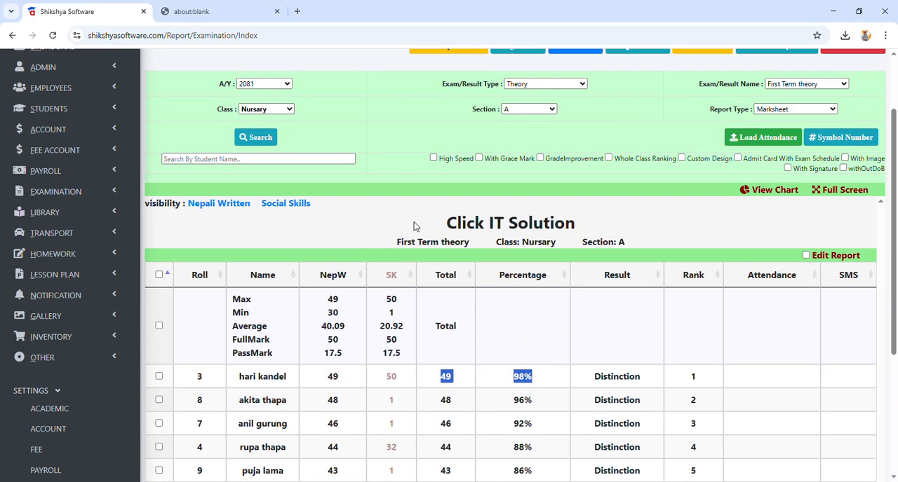
click(479, 159)
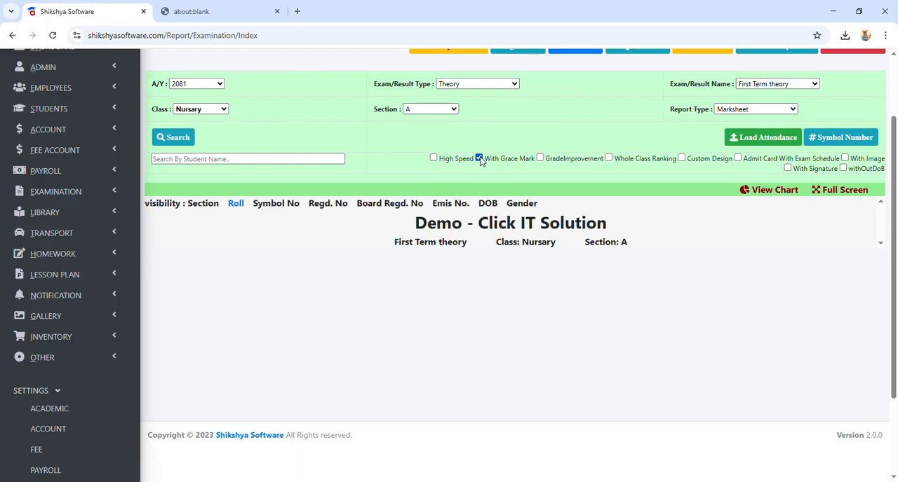
click(168, 138)
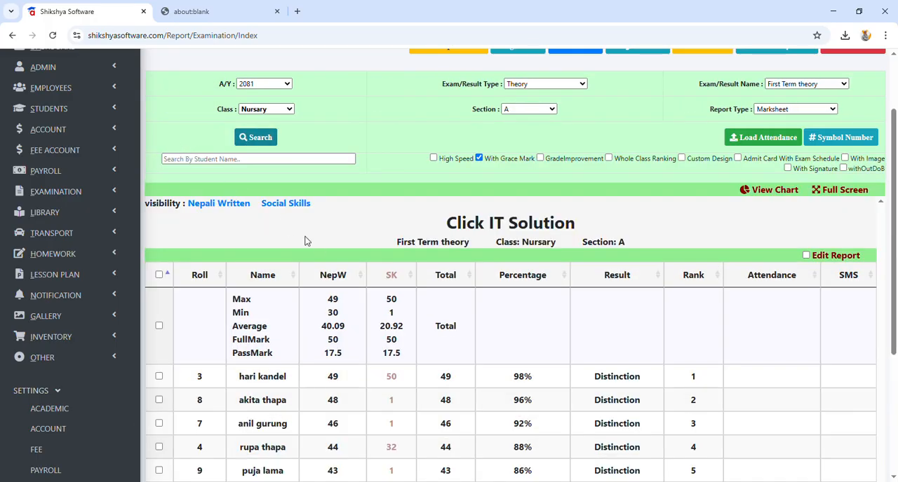
scroll(327, 253, down, 2)
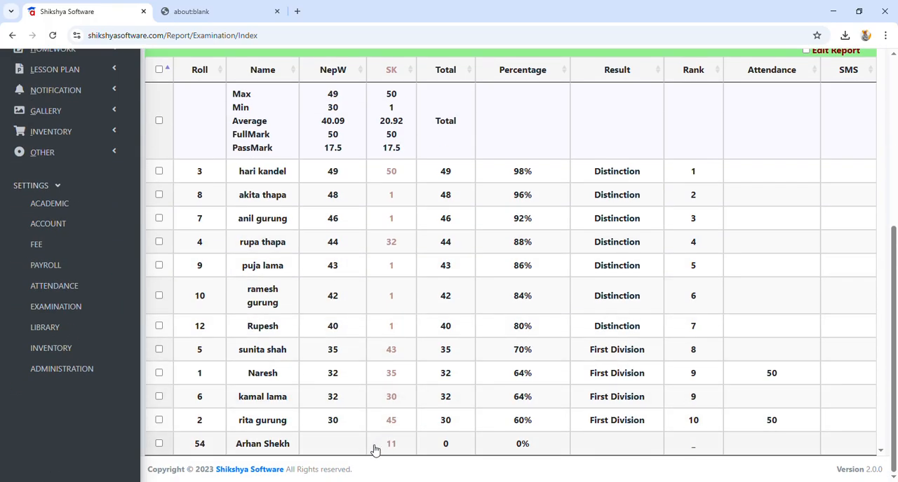
scroll(439, 366, up, 4)
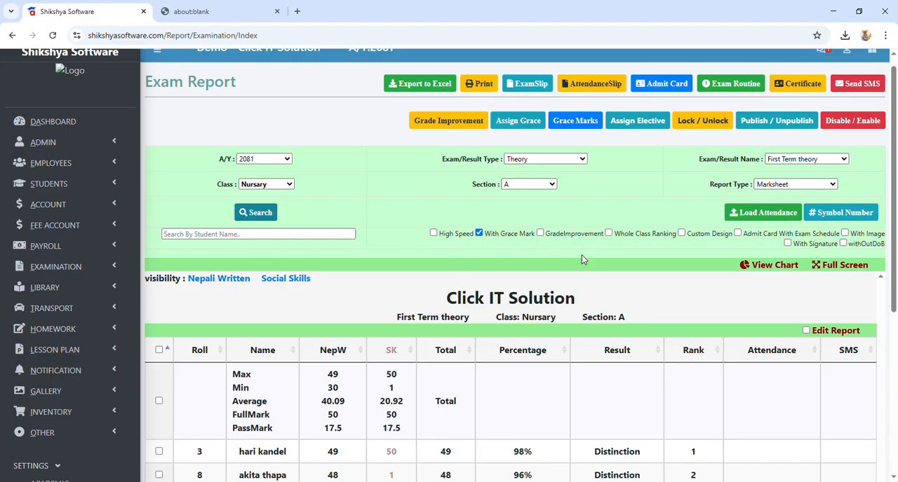
Step: Try to open the symbol numbers for the First Term theory marksheet of Nursary, section A, before and after reloading the report
click(833, 214)
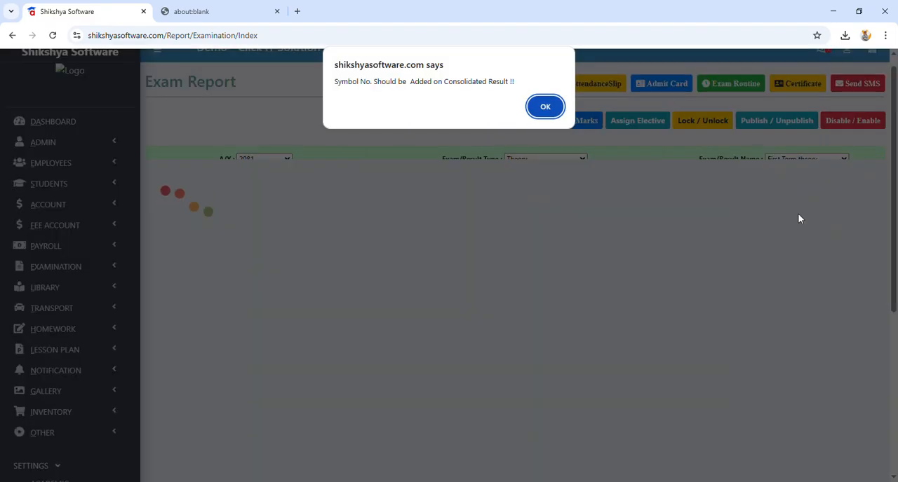
click(549, 110)
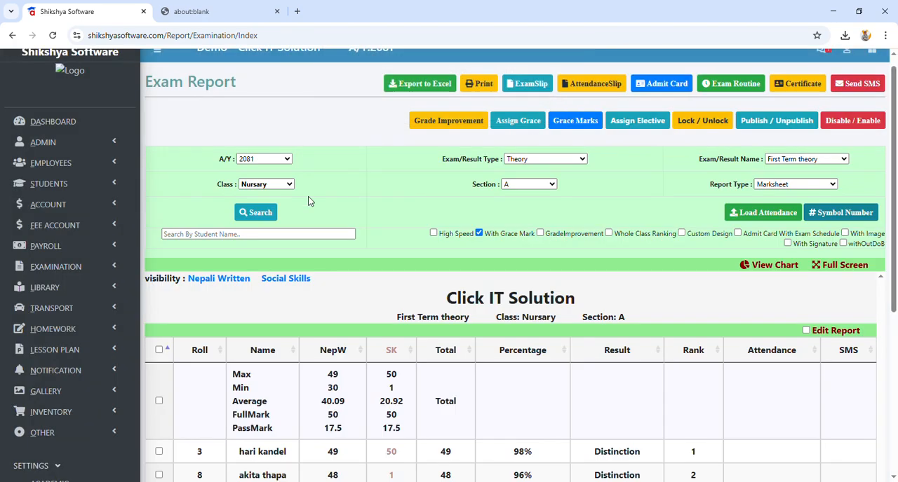
click(249, 216)
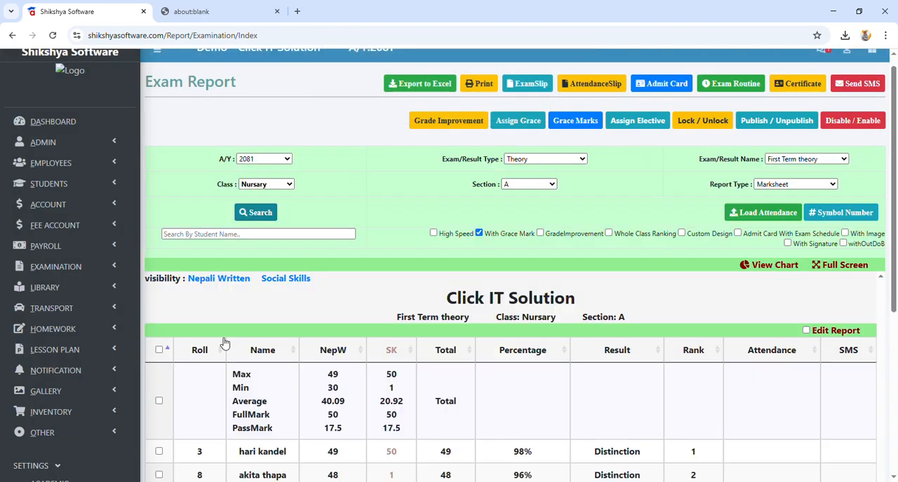
click(838, 216)
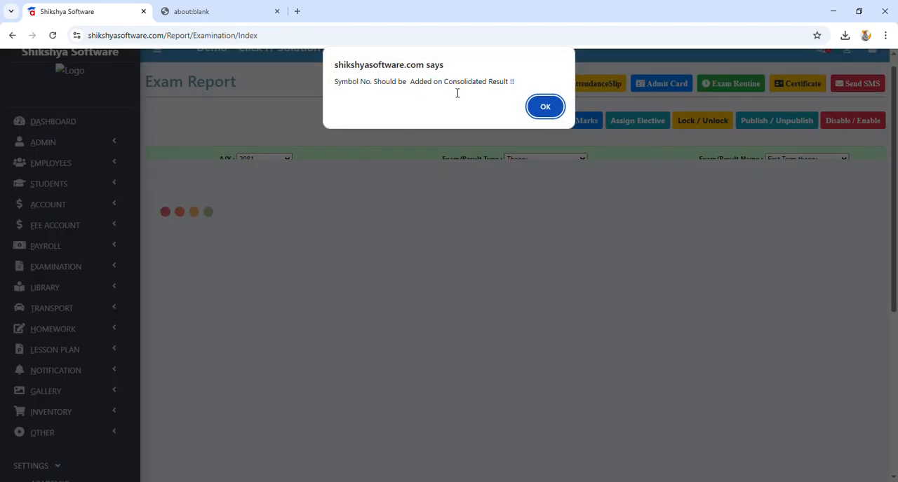
click(545, 107)
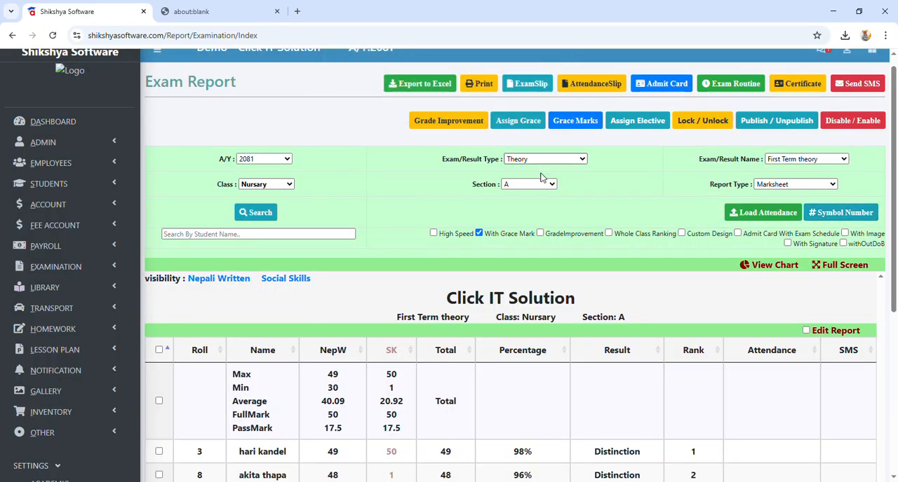
Step: Examine the symbol number form for the consolidated First Terminal Examination of Nursary, section A, try to save it blank and close it
click(841, 213)
scroll(399, 259, down, 2)
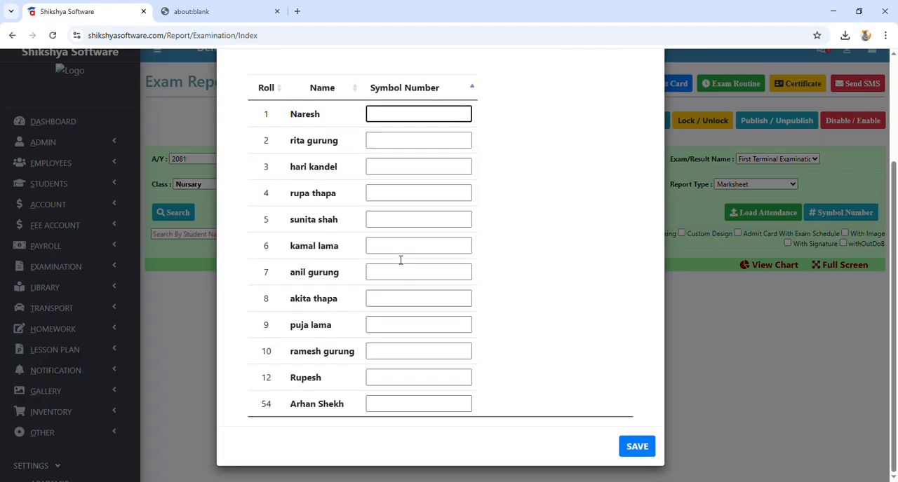
scroll(396, 259, up, 2)
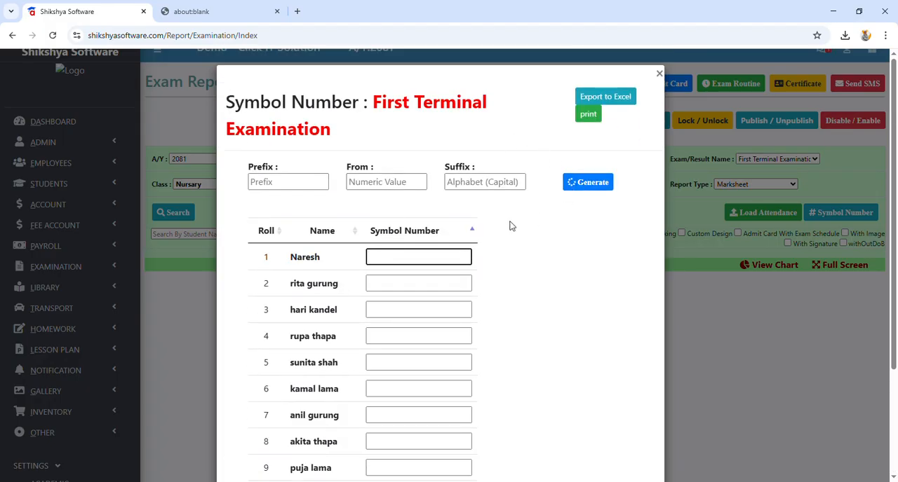
scroll(479, 186, down, 1)
scroll(480, 186, down, 3)
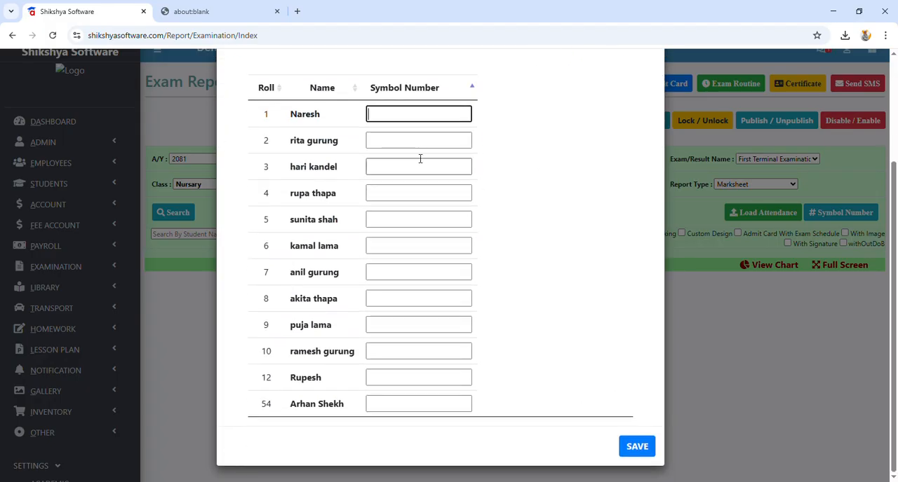
click(638, 447)
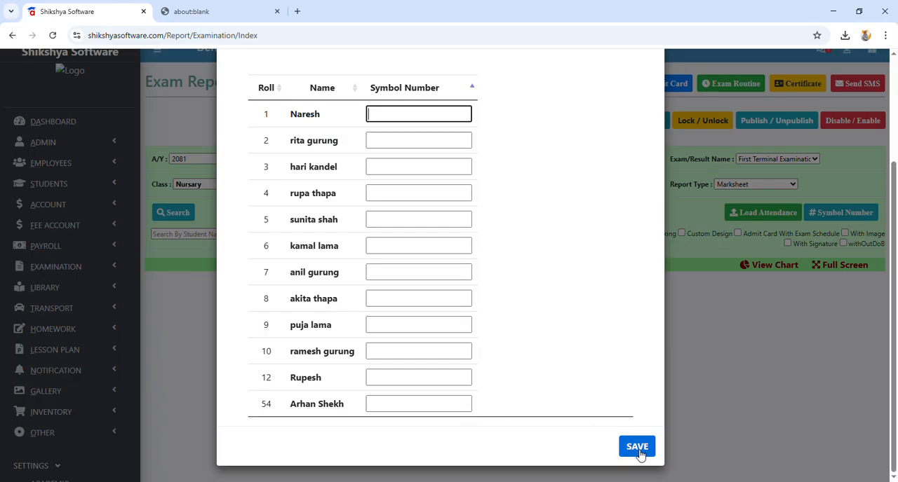
scroll(575, 363, up, 4)
click(659, 74)
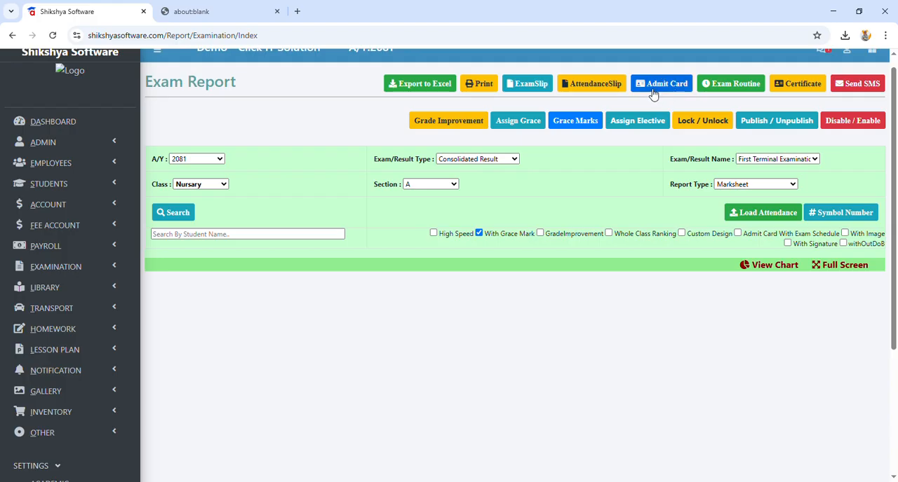
Step: Preview the printable exam slip of Nursary, section A, and cancel printing
click(550, 93)
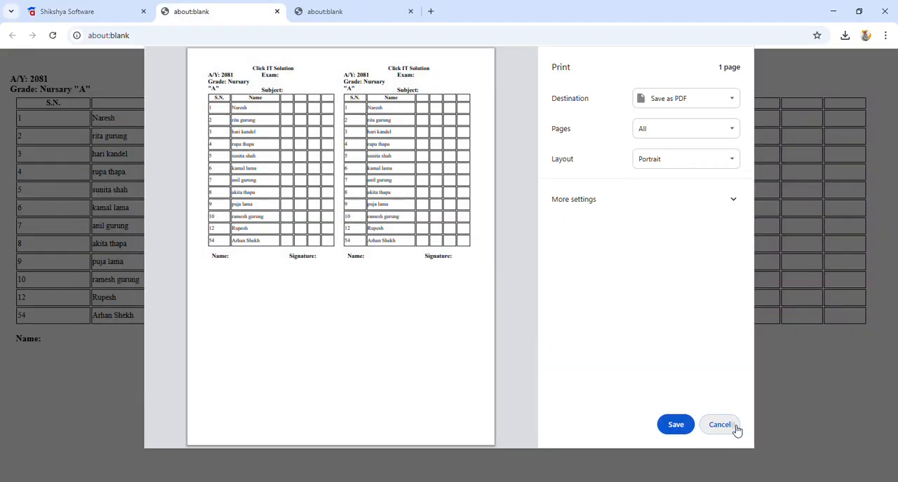
click(734, 426)
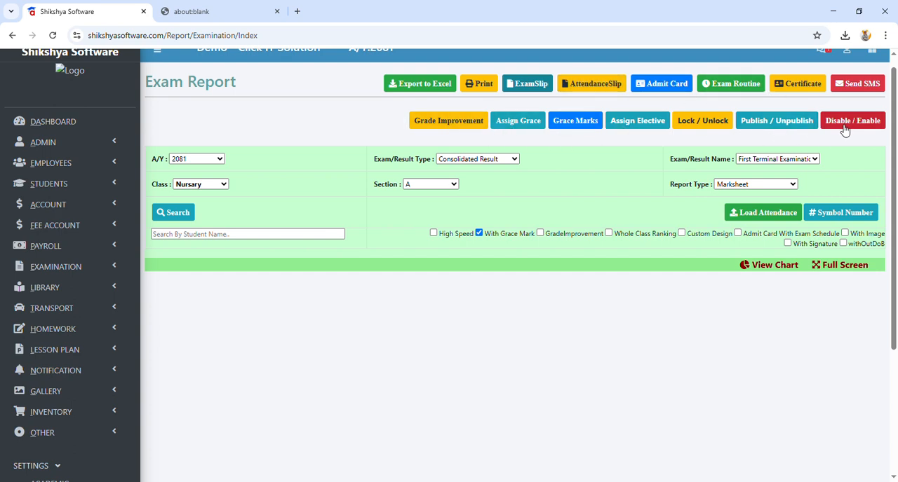
Step: Open the elective group setup in the academic settings
scroll(461, 178, down, 2)
scroll(257, 220, down, 2)
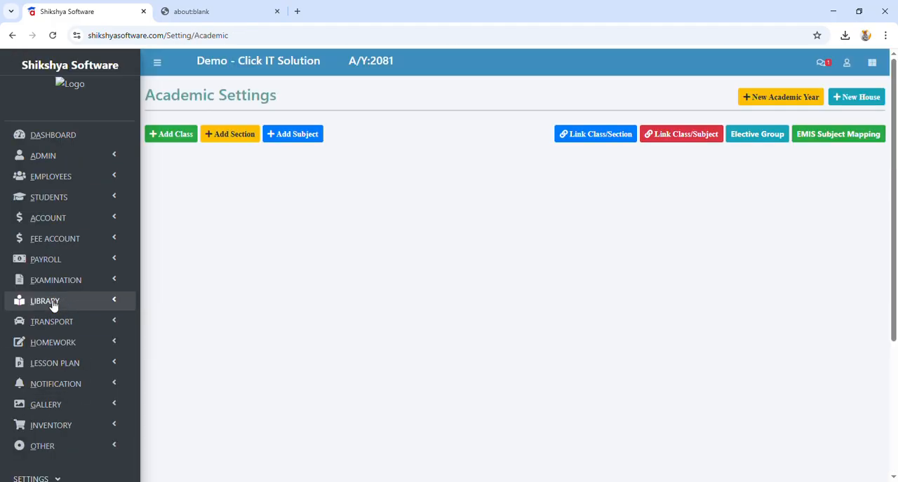
scroll(53, 308, down, 3)
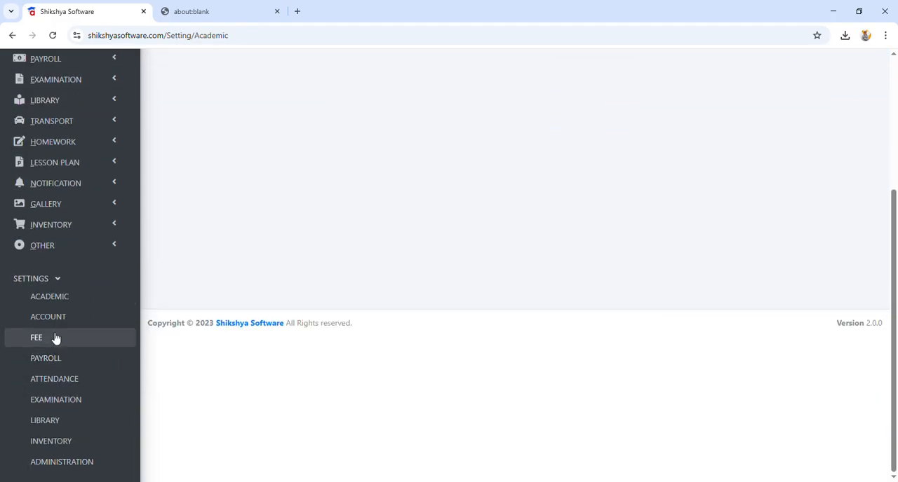
click(35, 297)
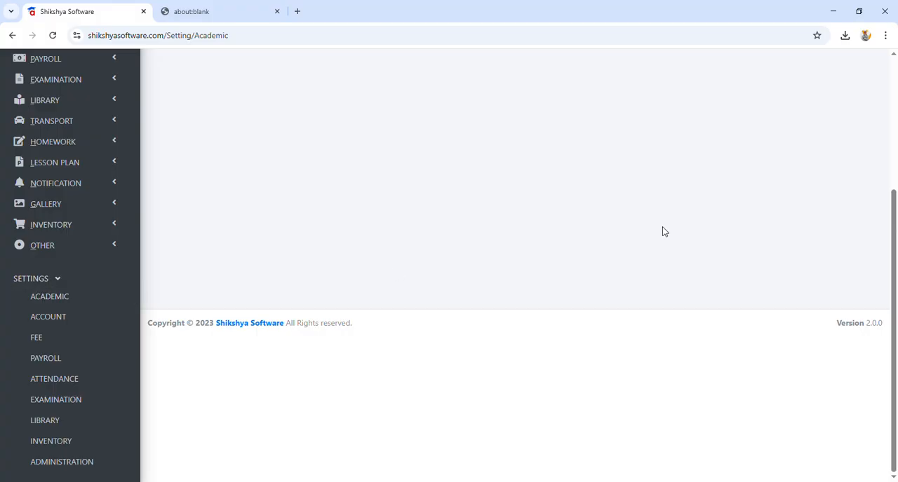
click(752, 144)
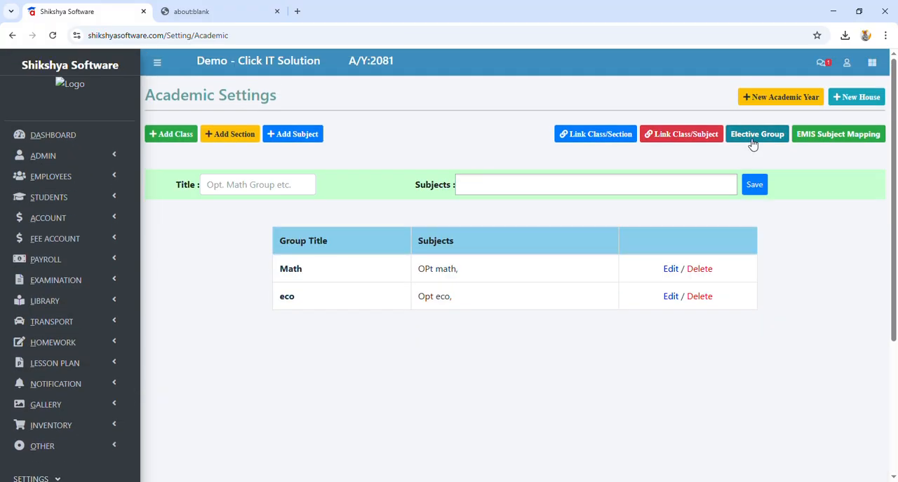
click(236, 194)
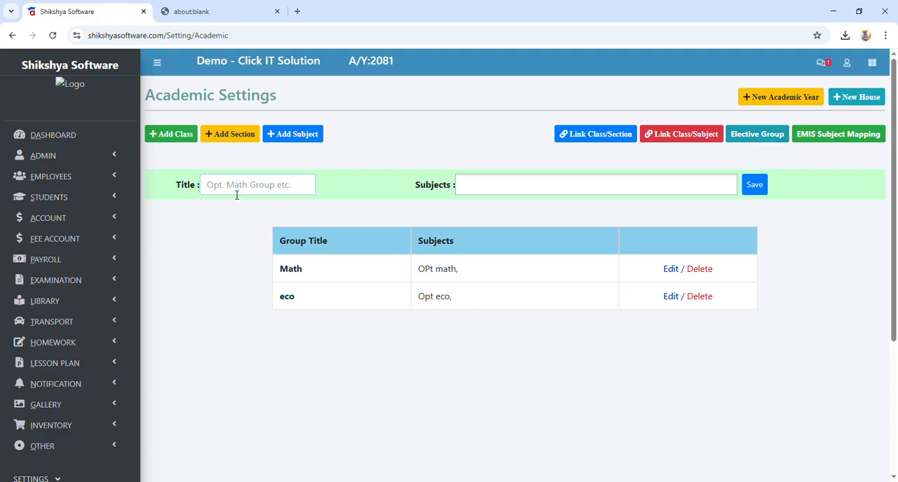
text(Maths Group)
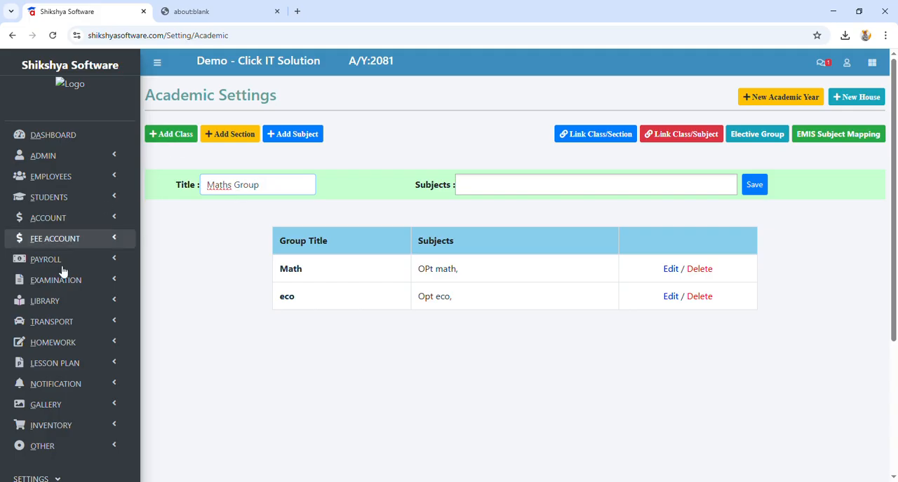
click(504, 185)
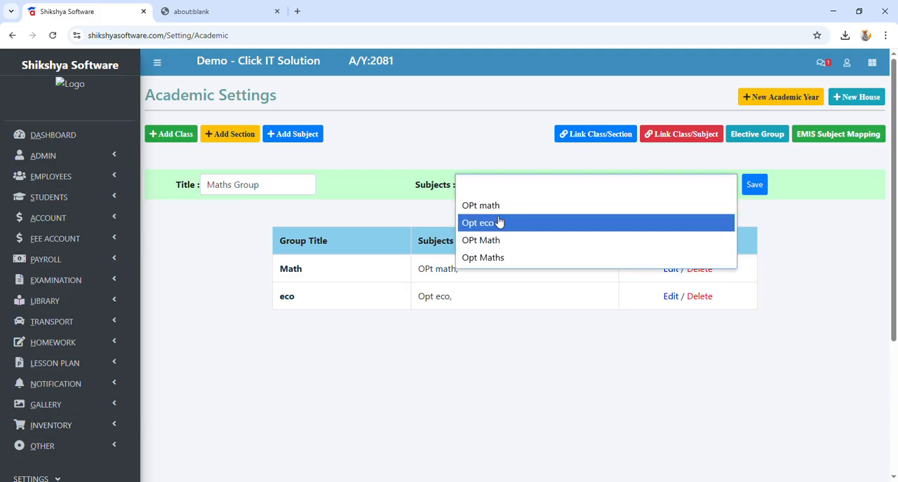
click(494, 206)
Step: Look through the list of existing subjects in the academic settings
click(293, 134)
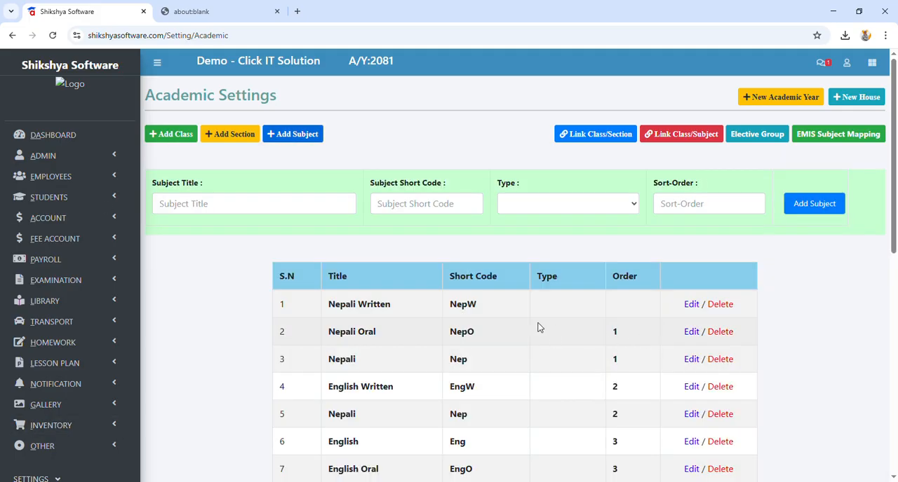
scroll(525, 311, down, 5)
scroll(567, 387, up, 3)
scroll(568, 388, up, 2)
Step: Return to the elective group setup, add the subject OPt math to a new group and try to save it without a title
click(736, 138)
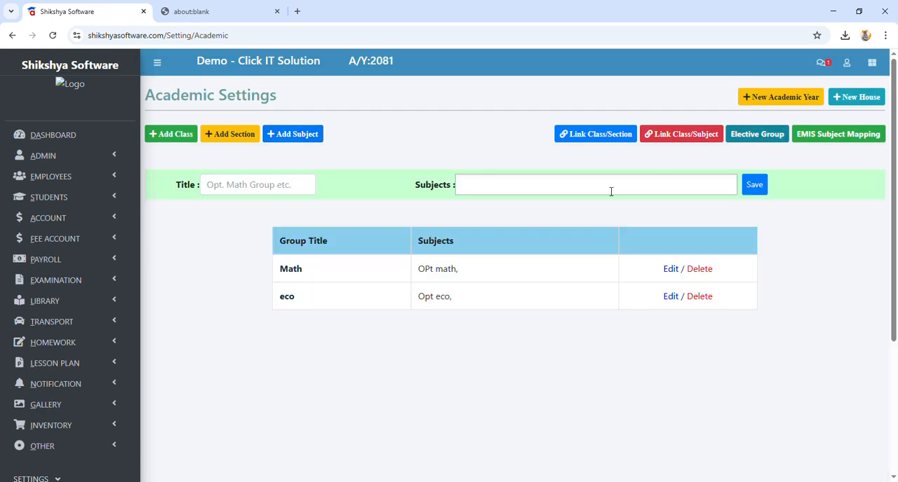
click(478, 190)
click(475, 204)
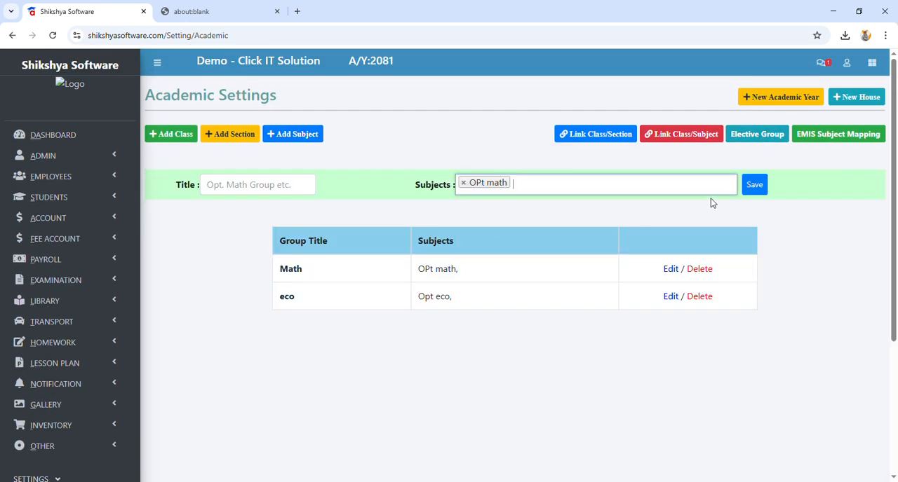
click(754, 186)
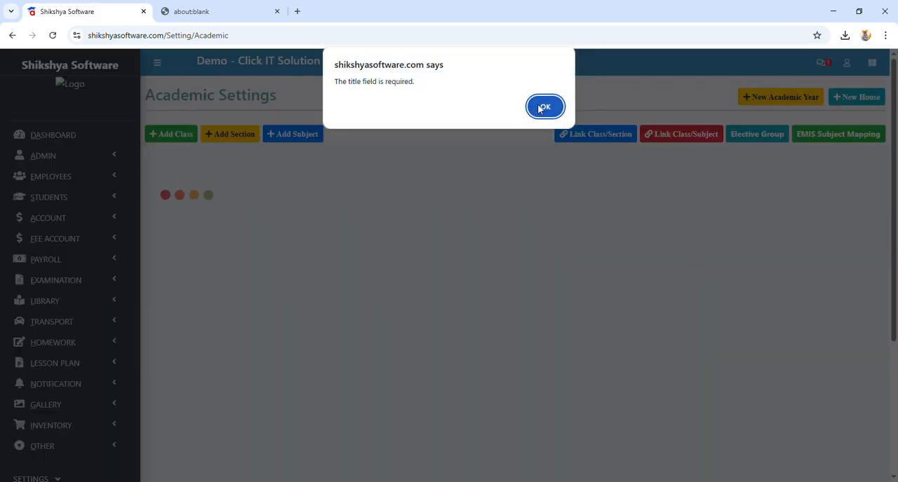
click(540, 108)
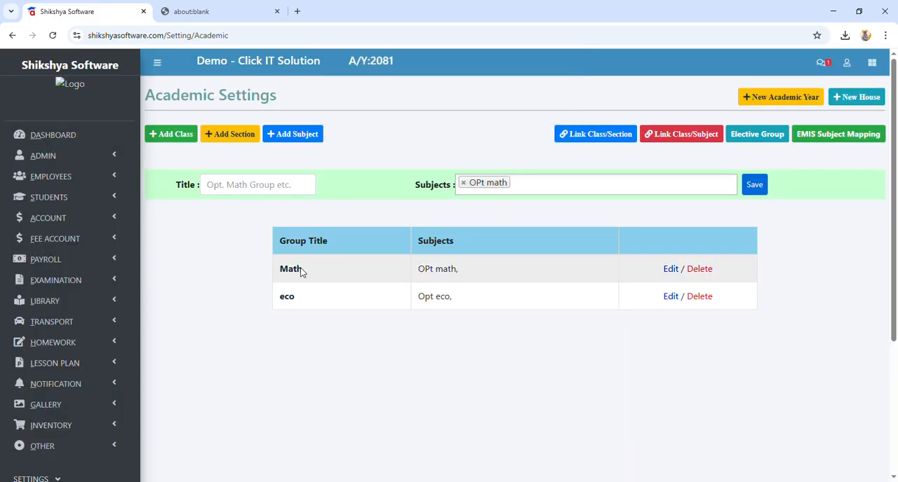
Step: Title the new elective group "Opt matshs", save it and check its entry in the group list
triple_click(429, 273)
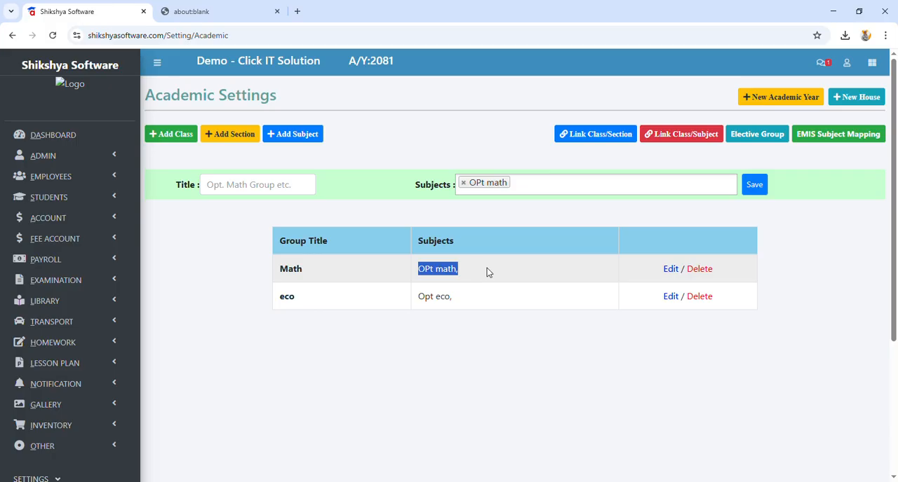
click(252, 186)
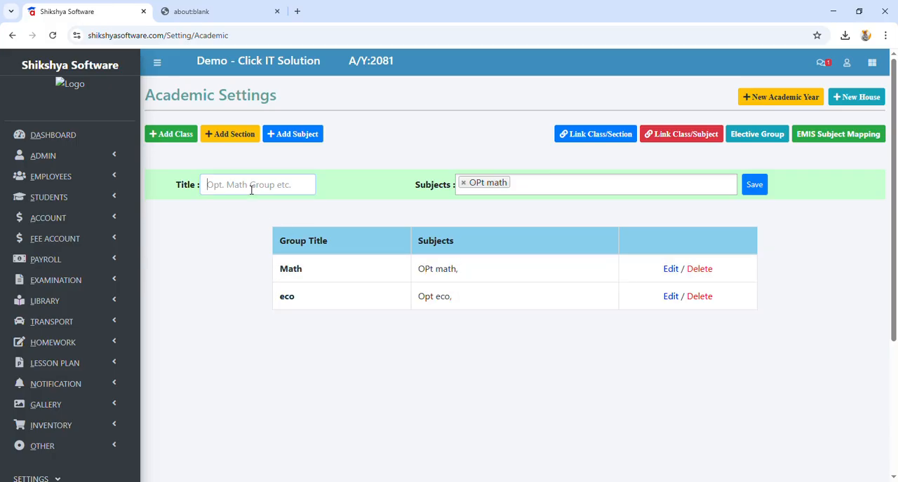
text(Opt mathsh)
click(753, 188)
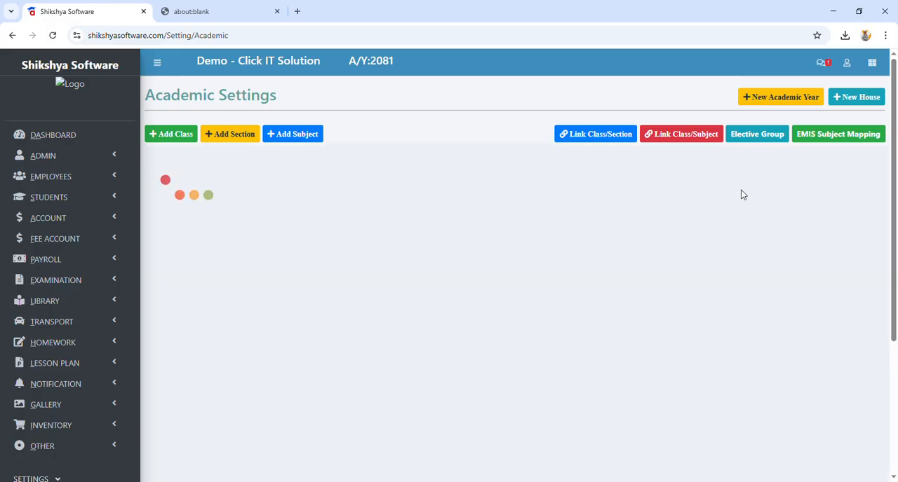
drag(280, 330, 469, 325)
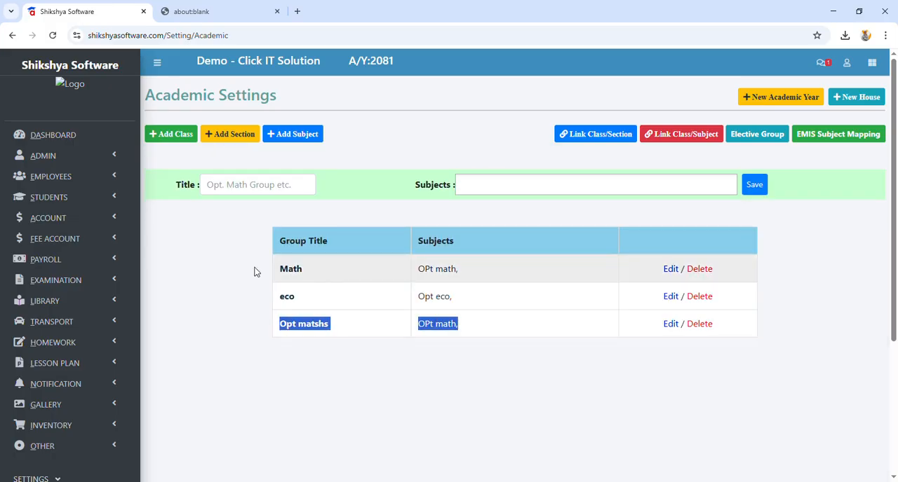
Step: Open the examination report page
click(62, 286)
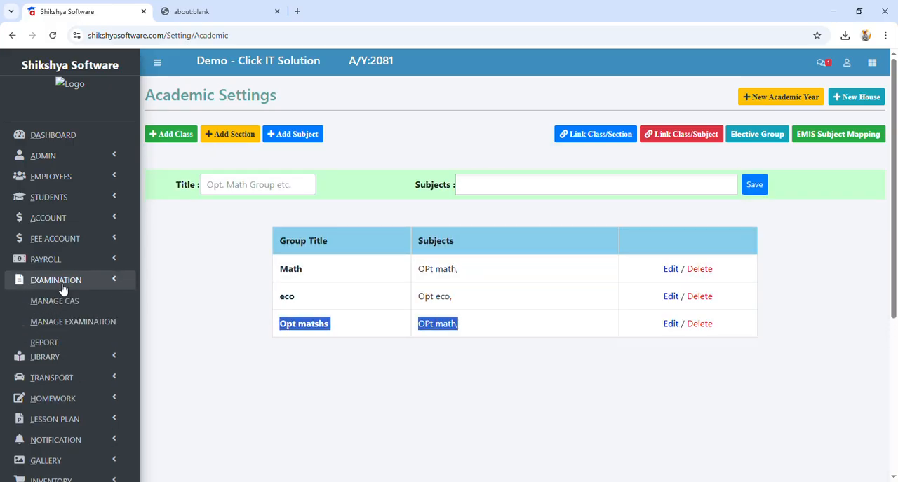
click(61, 342)
scroll(112, 280, down, 2)
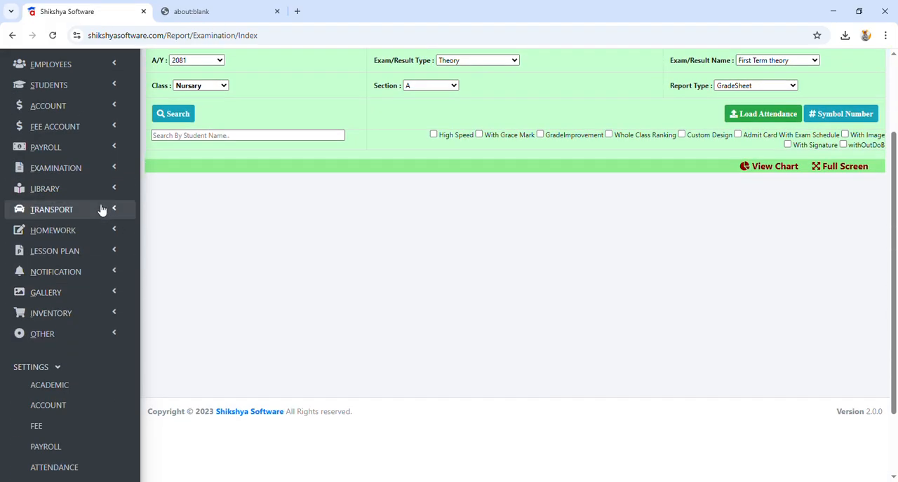
click(72, 169)
click(64, 229)
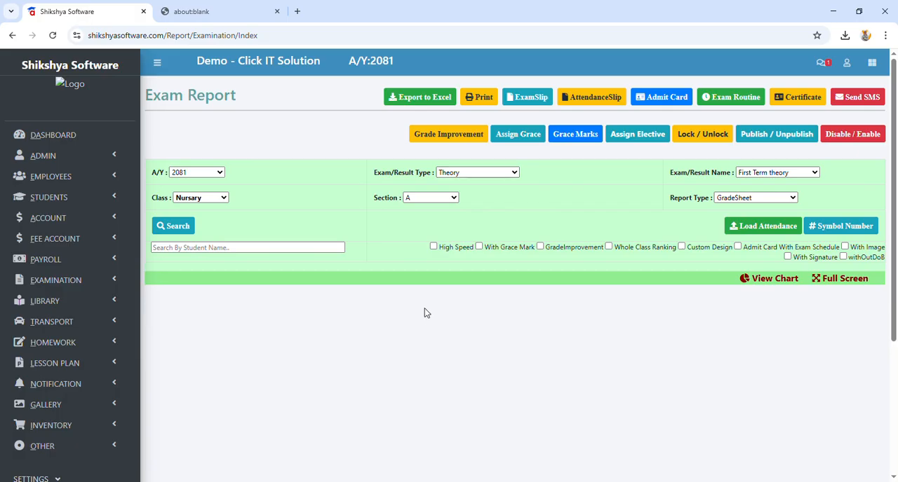
Step: Set the exam/result type to blank and list the students of class Nine, section A
click(476, 307)
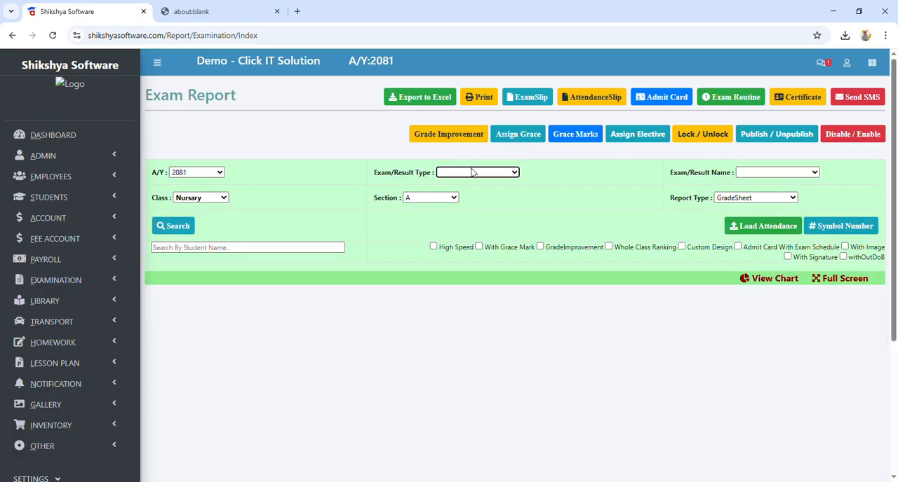
click(472, 171)
click(481, 305)
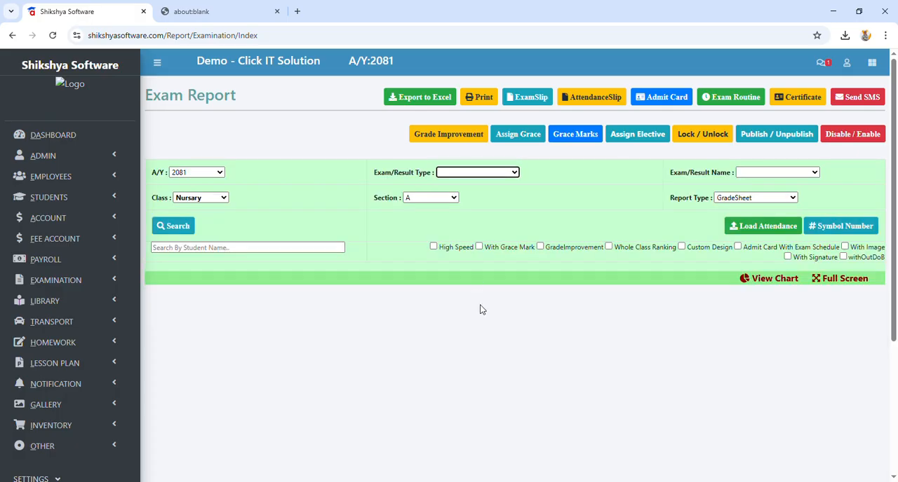
click(207, 198)
click(184, 275)
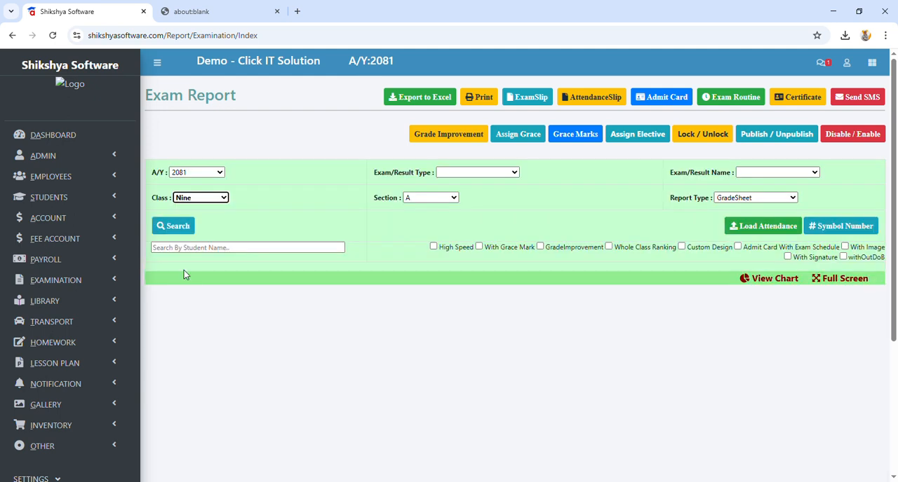
click(183, 233)
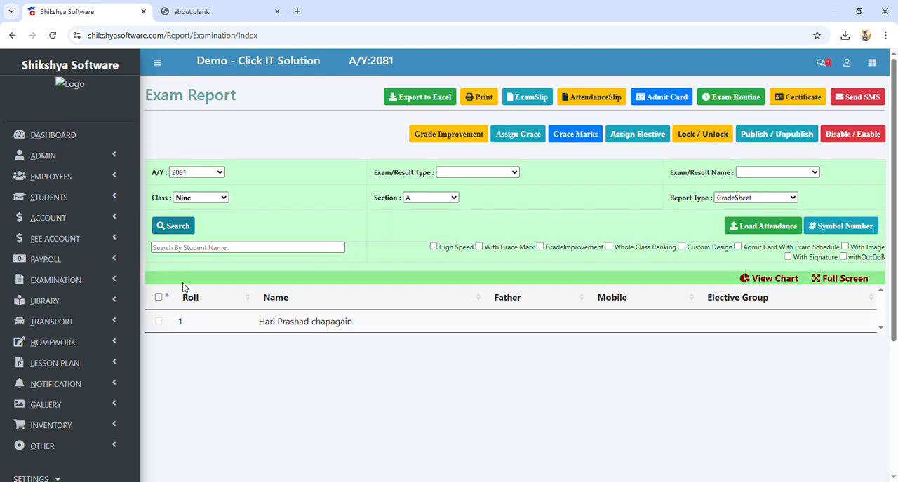
drag(258, 327, 367, 331)
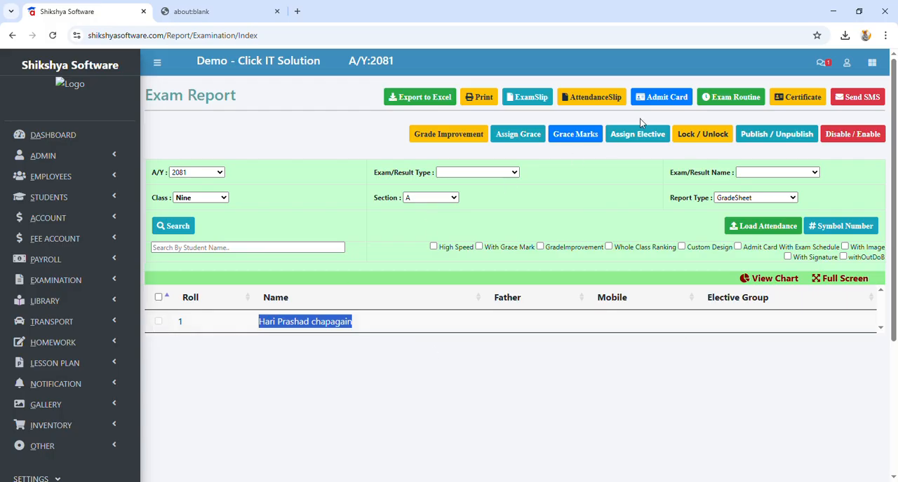
Step: Assign the elective group "Opt matshs" to the roll 1 student of class Nine and check the entry
click(158, 323)
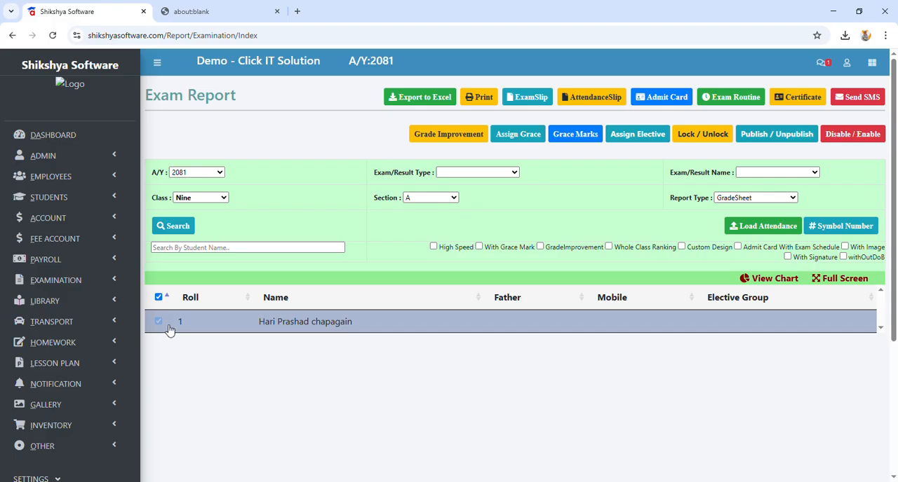
click(656, 137)
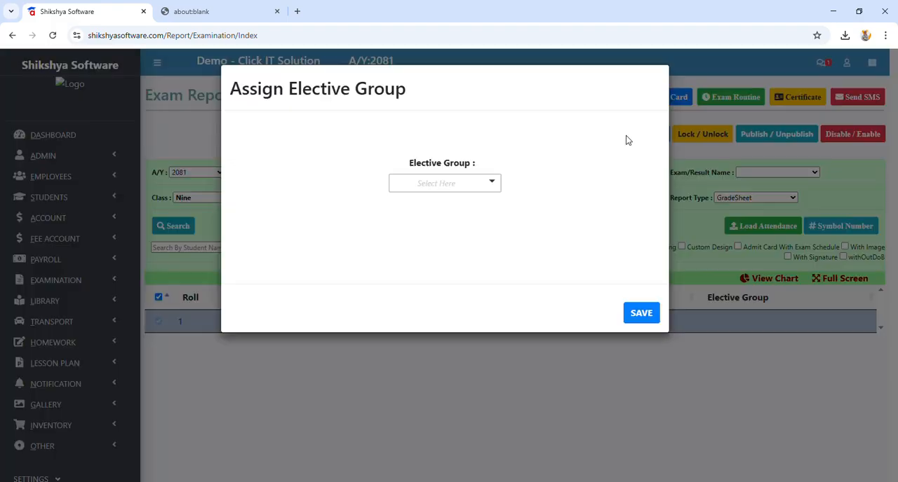
click(439, 187)
click(449, 256)
click(641, 312)
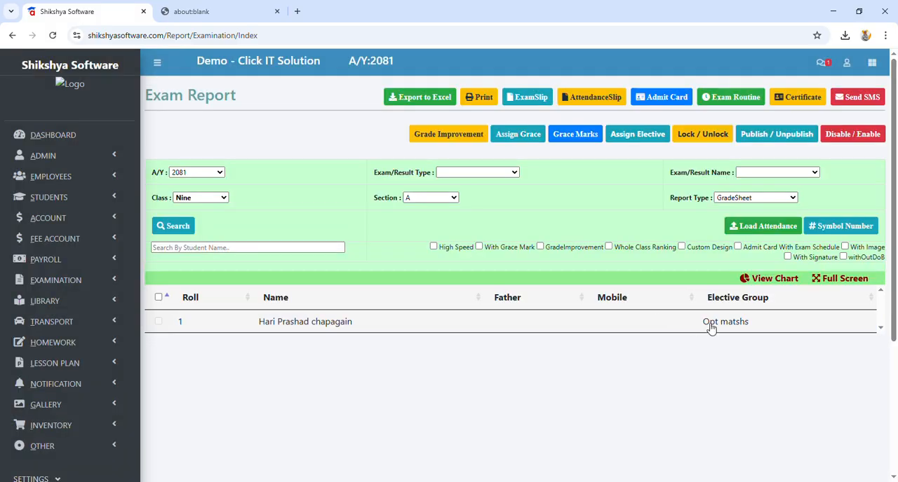
drag(704, 327, 763, 332)
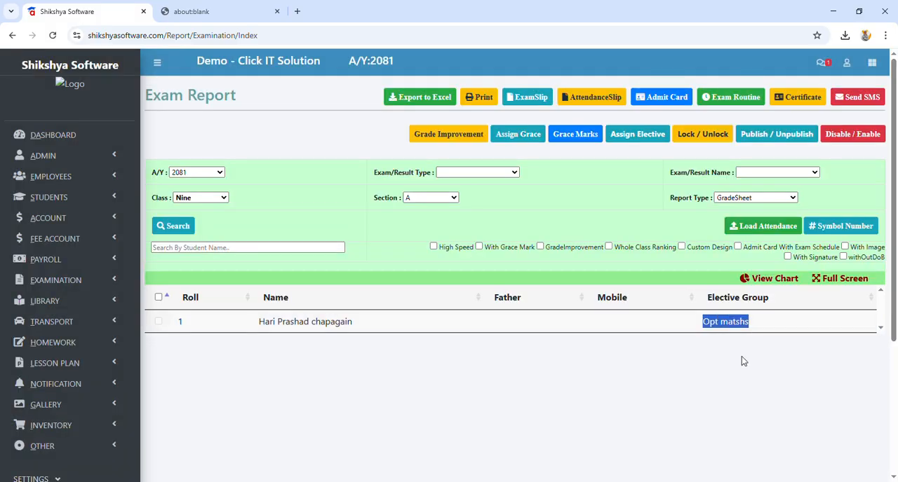